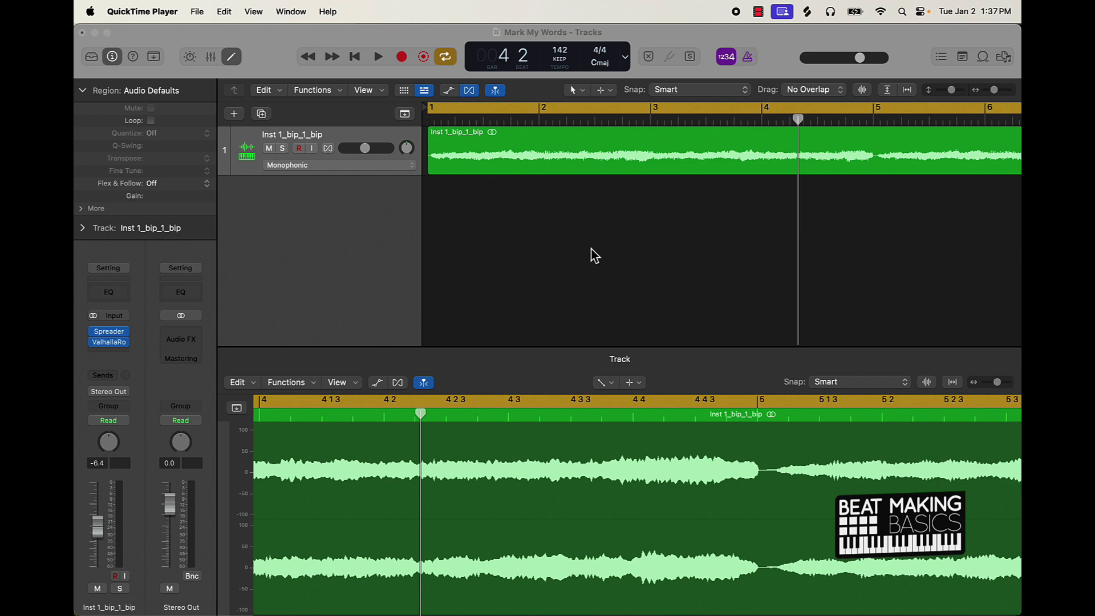
Lower the Inst 1_bip_1_bip track's volume to -8.8 and play back part of the sample
{"action": "key", "text": "super+Left"}
{"action": "key", "text": "super+Left"}
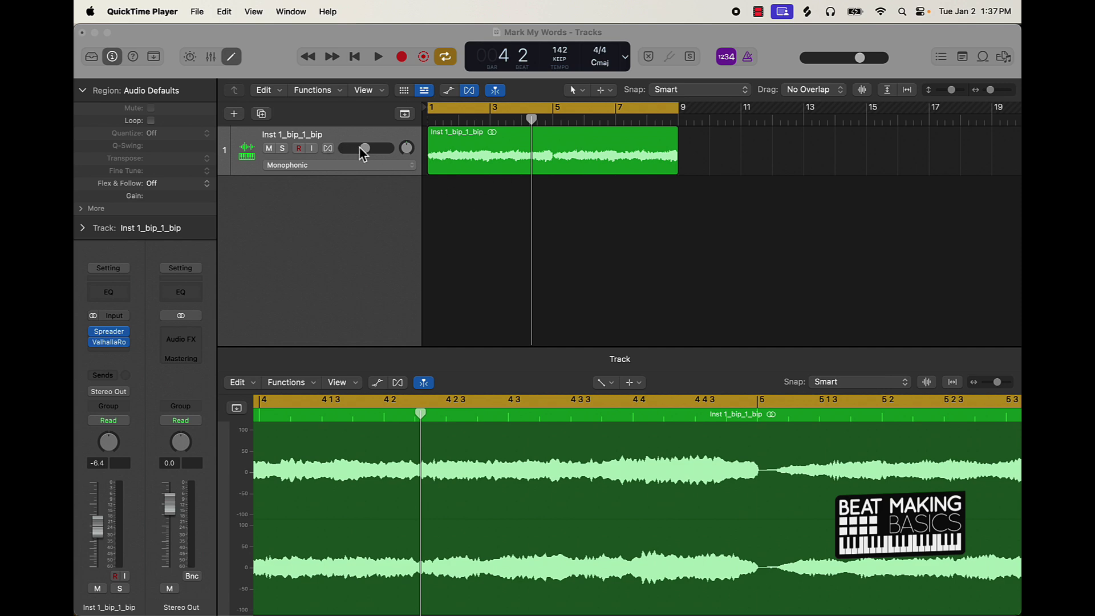
{"action": "left_click_drag", "start_coordinate": [373, 152], "coordinate": [369, 152]}
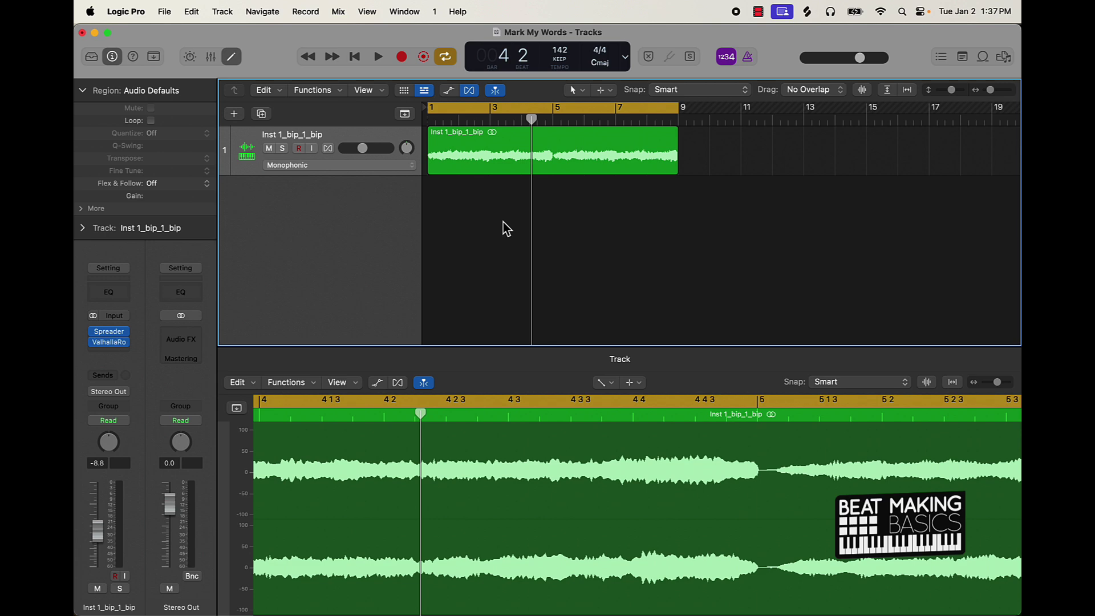
{"action": "key", "text": "space"}
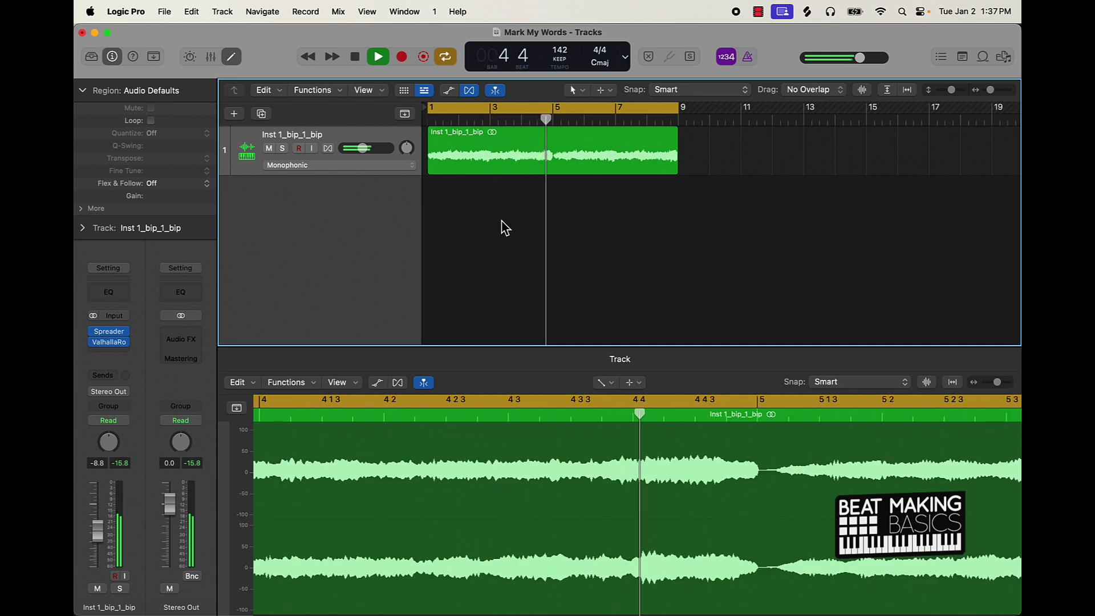
{"action": "key", "text": "space"}
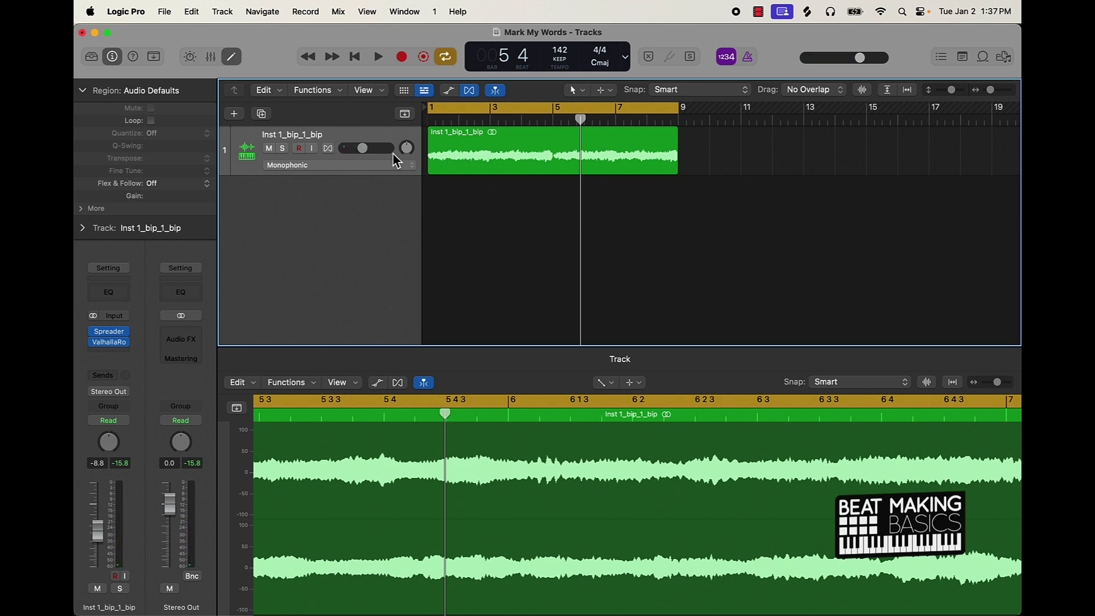
Create a new software instrument track using Quick Sampler (Single Sample)
{"action": "left_click", "coordinate": [236, 116]}
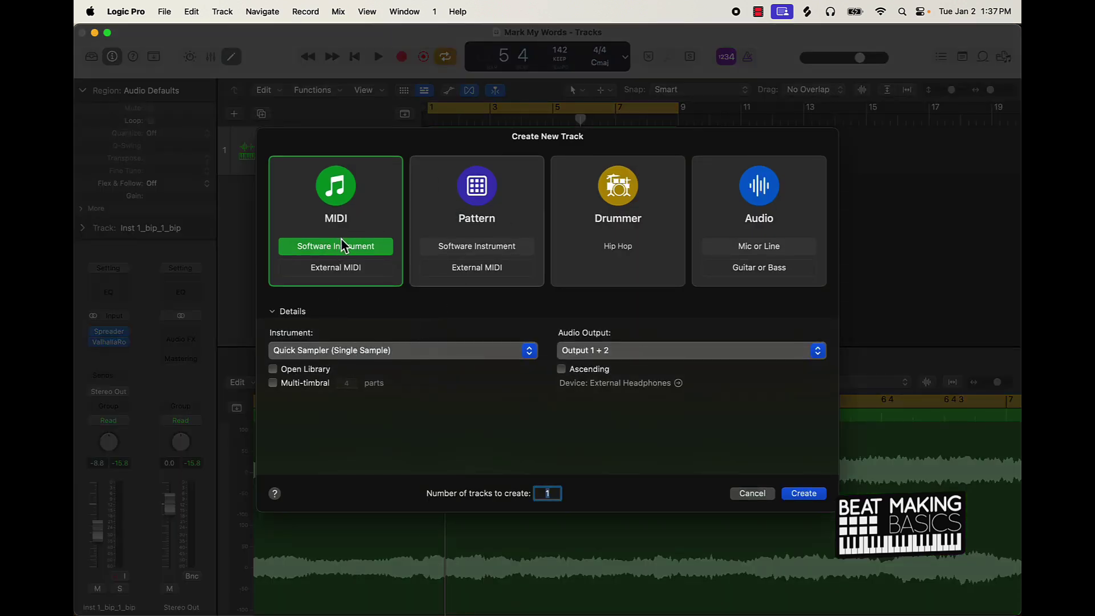
{"action": "left_click", "coordinate": [312, 352]}
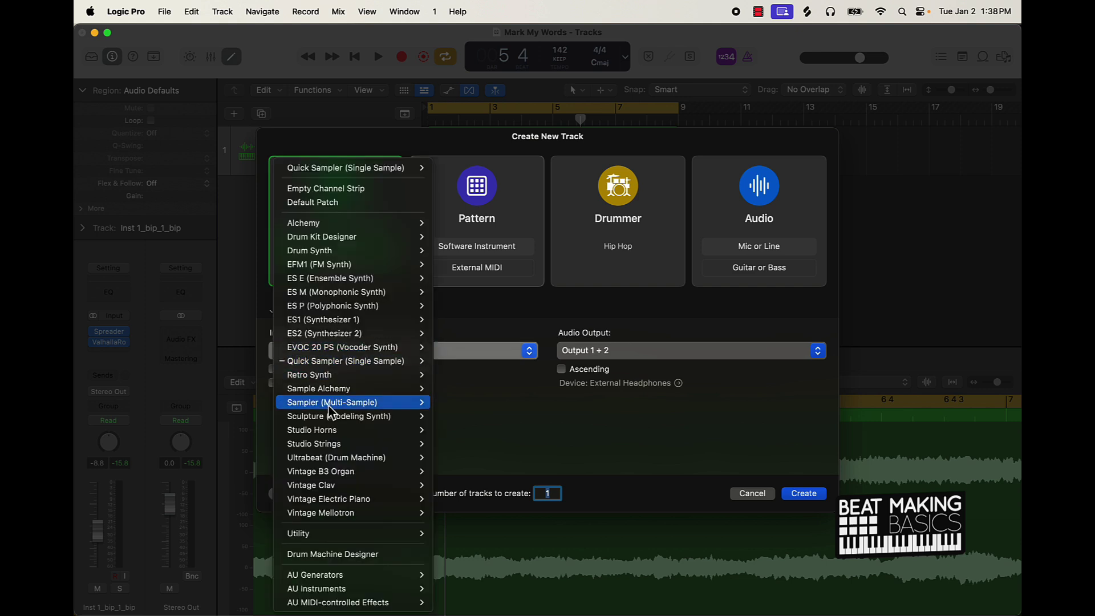
{"action": "left_click", "coordinate": [807, 498]}
{"action": "left_click", "coordinate": [817, 496]}
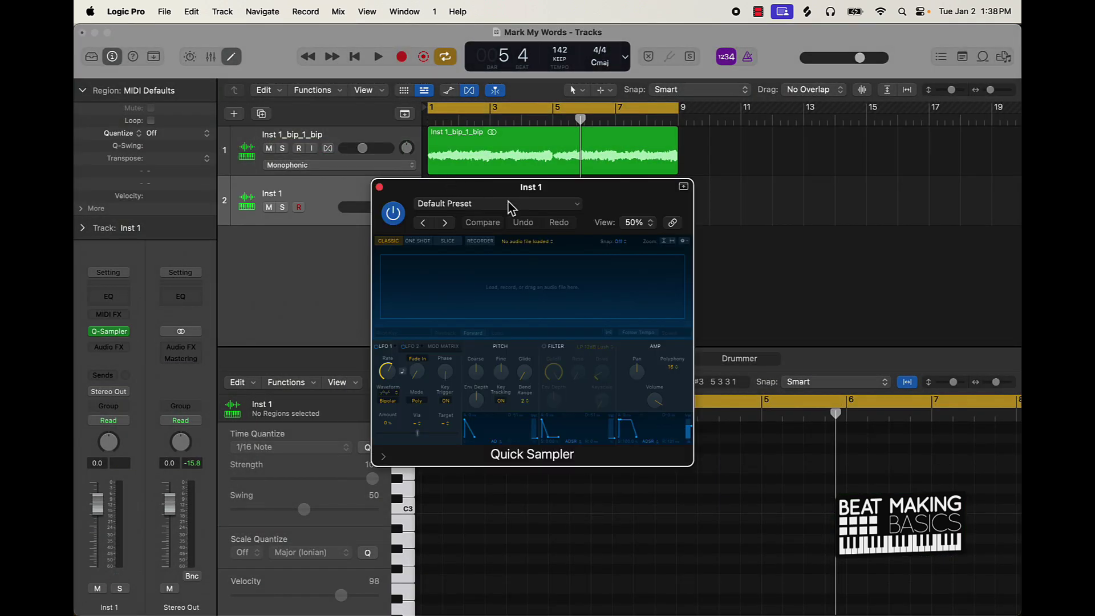
Switch to Splice, remove the drill and uk drill genre filters, and expand the list of tags
{"action": "mouse_move", "coordinate": [388, 609]}
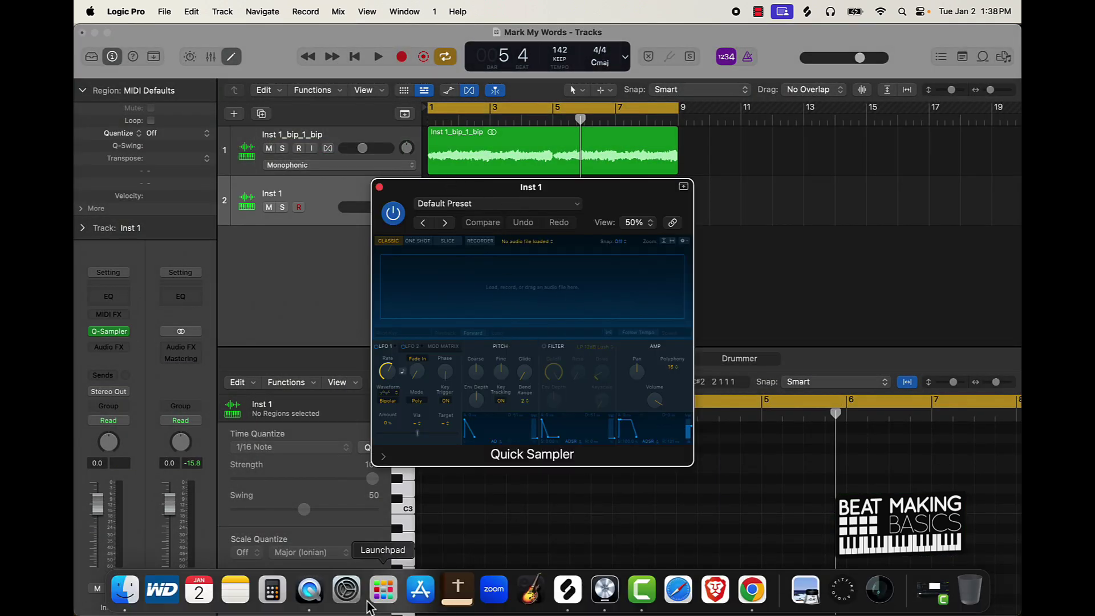
{"action": "left_click", "coordinate": [578, 601]}
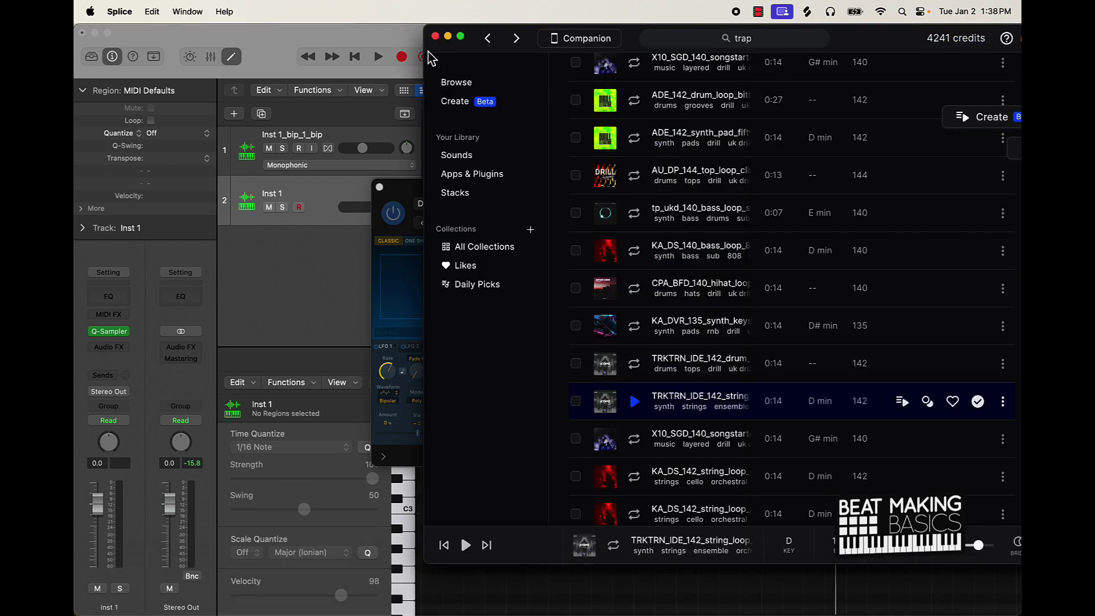
{"action": "scroll", "coordinate": [628, 125], "scroll_direction": "up", "scroll_amount": 10}
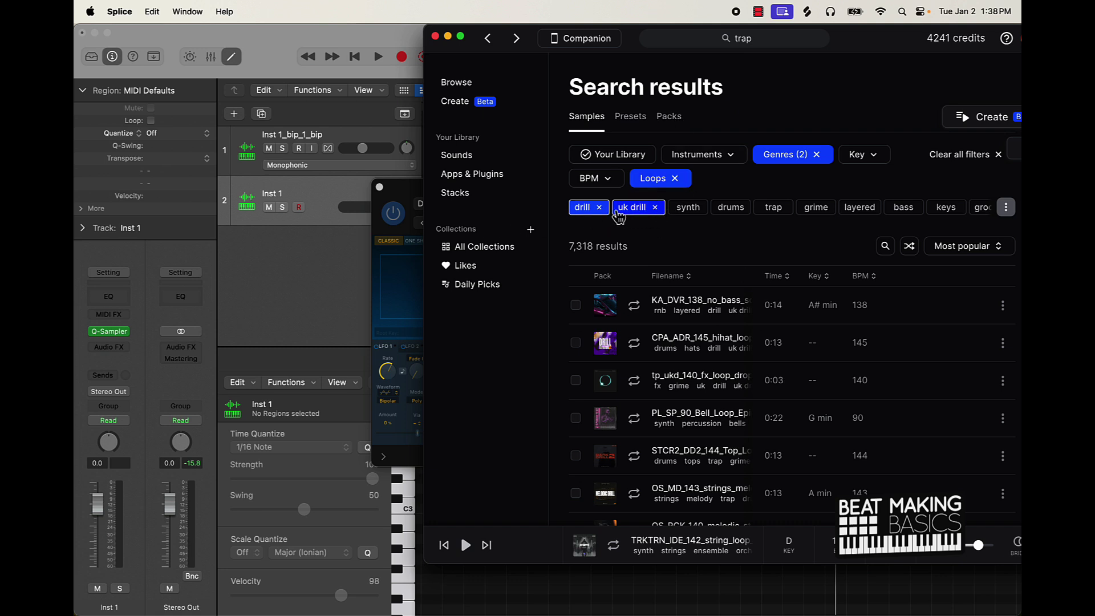
{"action": "left_click", "coordinate": [600, 208]}
{"action": "left_click", "coordinate": [614, 208]}
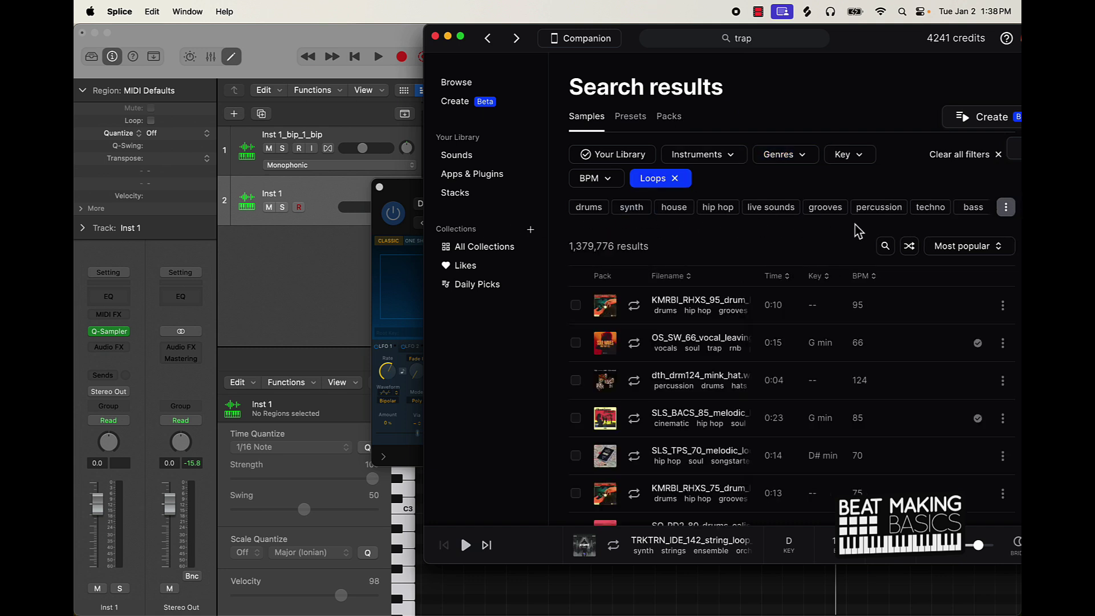
{"action": "left_click", "coordinate": [1006, 215]}
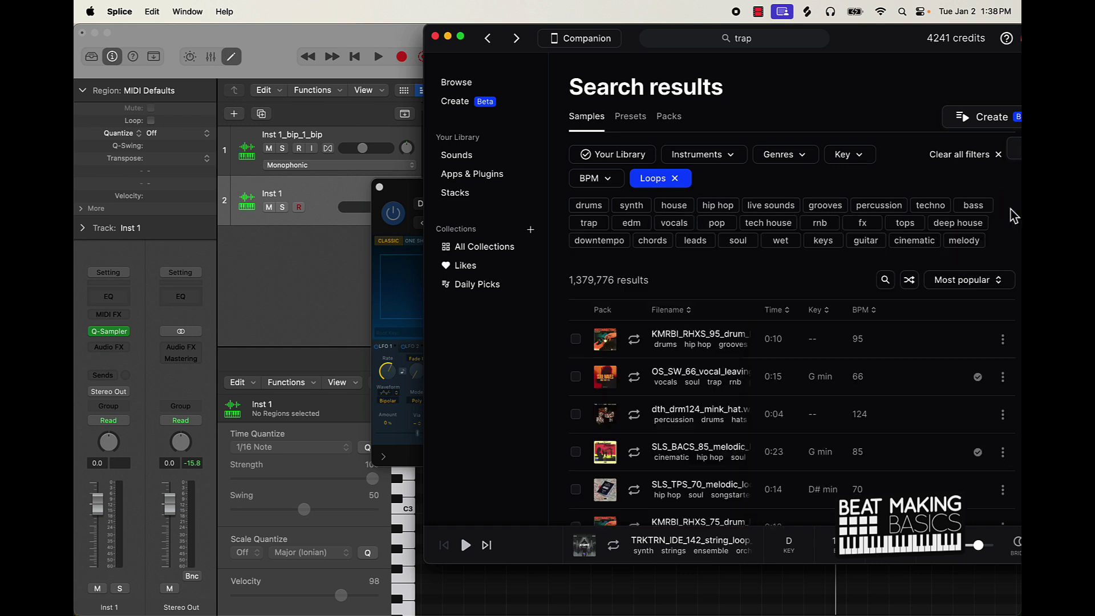
Search within the sample results for 808 and filter them to the trap genre
{"action": "left_click", "coordinate": [885, 280]}
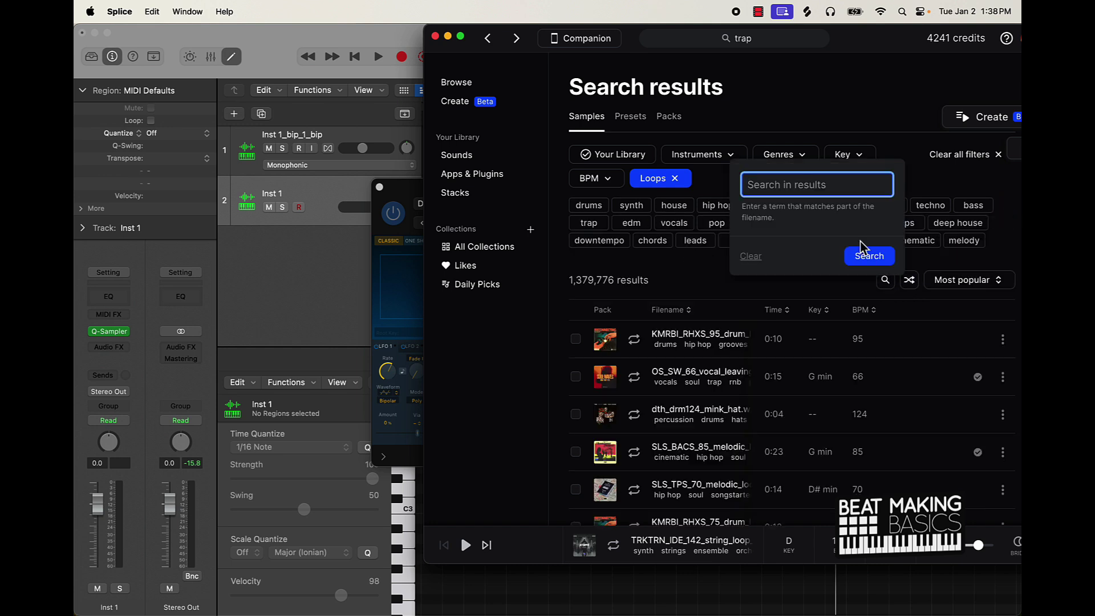
{"action": "type", "text": "808"}
{"action": "key", "text": "Return"}
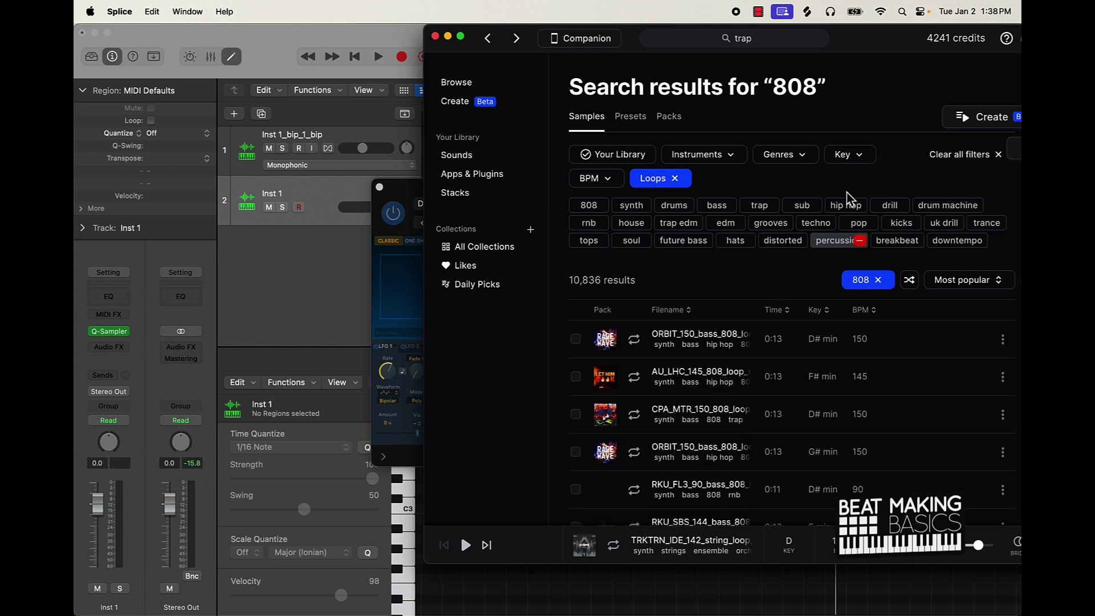
{"action": "left_click", "coordinate": [790, 155]}
{"action": "left_click", "coordinate": [795, 191]}
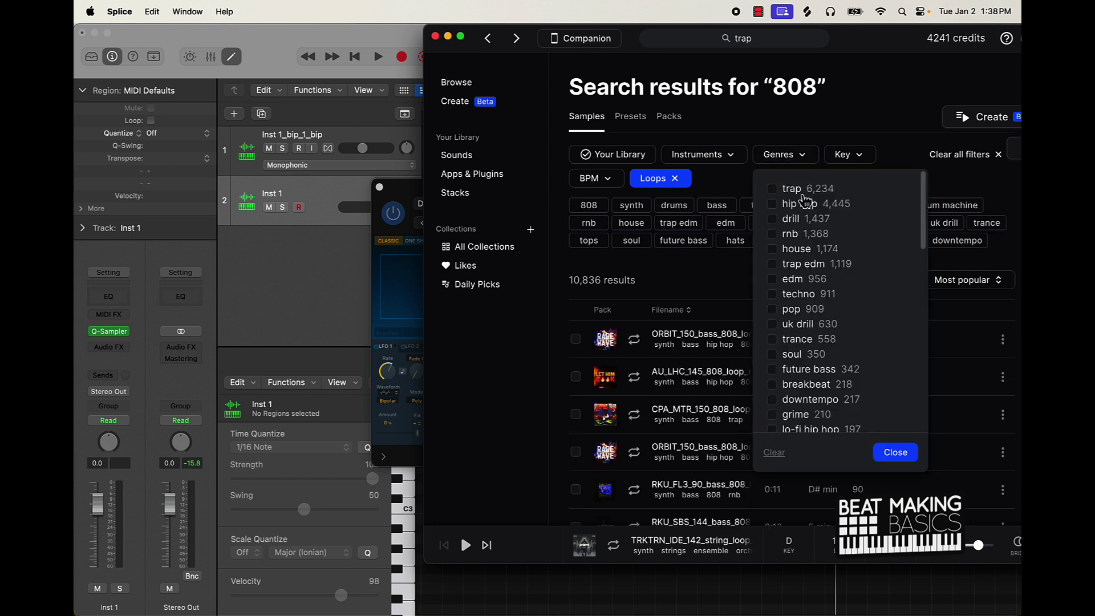
{"action": "left_click", "coordinate": [895, 452]}
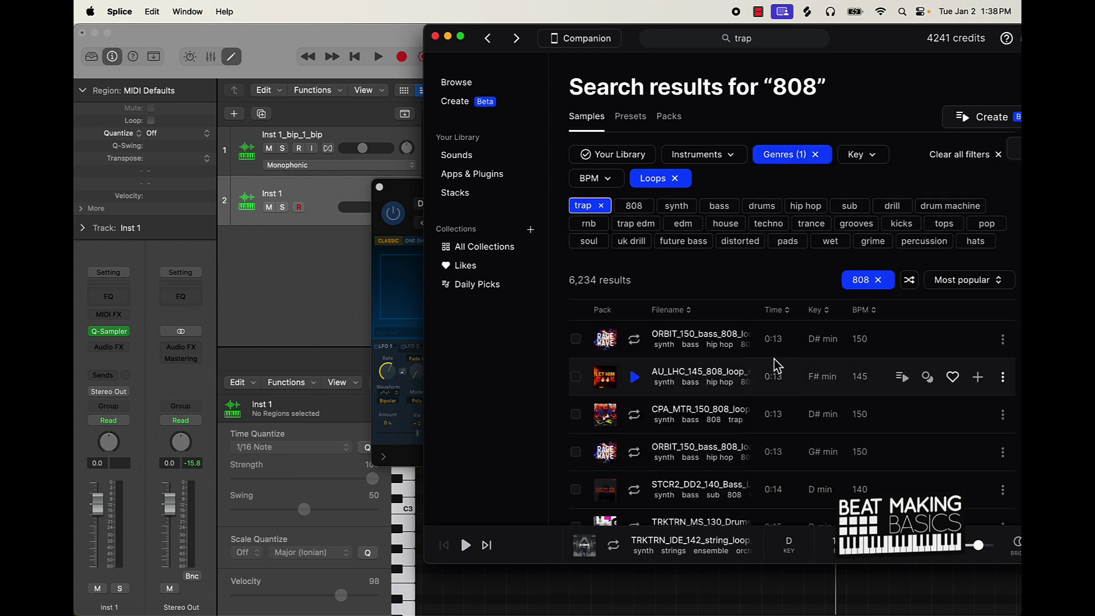
Change the sample type filter to One-Shots
{"action": "left_click", "coordinate": [674, 179]}
{"action": "left_click", "coordinate": [680, 185]}
{"action": "left_click", "coordinate": [682, 240]}
{"action": "left_click", "coordinate": [774, 284]}
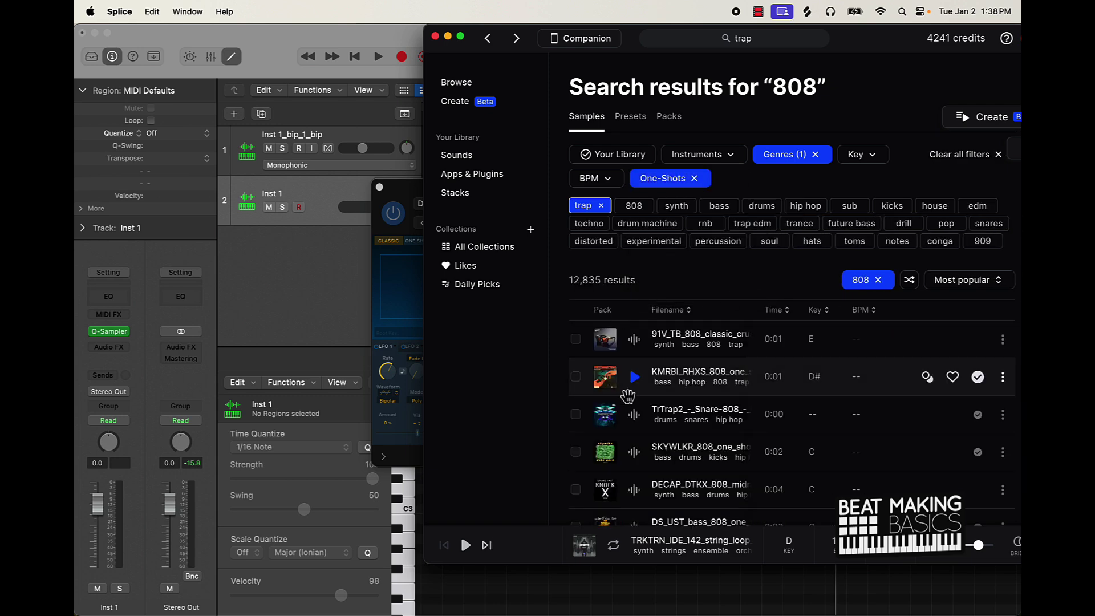
Audition several 808 one-shots in the results, from OS_IO_808_gucci_C# through OS_IO_808_woah_D#
{"action": "scroll", "coordinate": [645, 433], "scroll_direction": "down", "scroll_amount": 10}
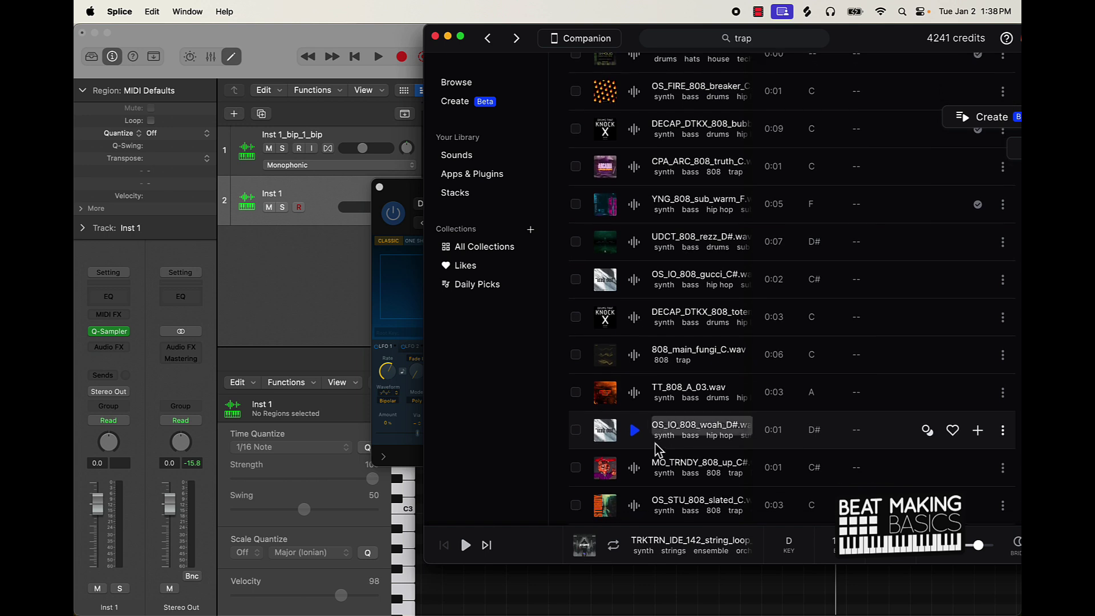
{"action": "left_click", "coordinate": [643, 286]}
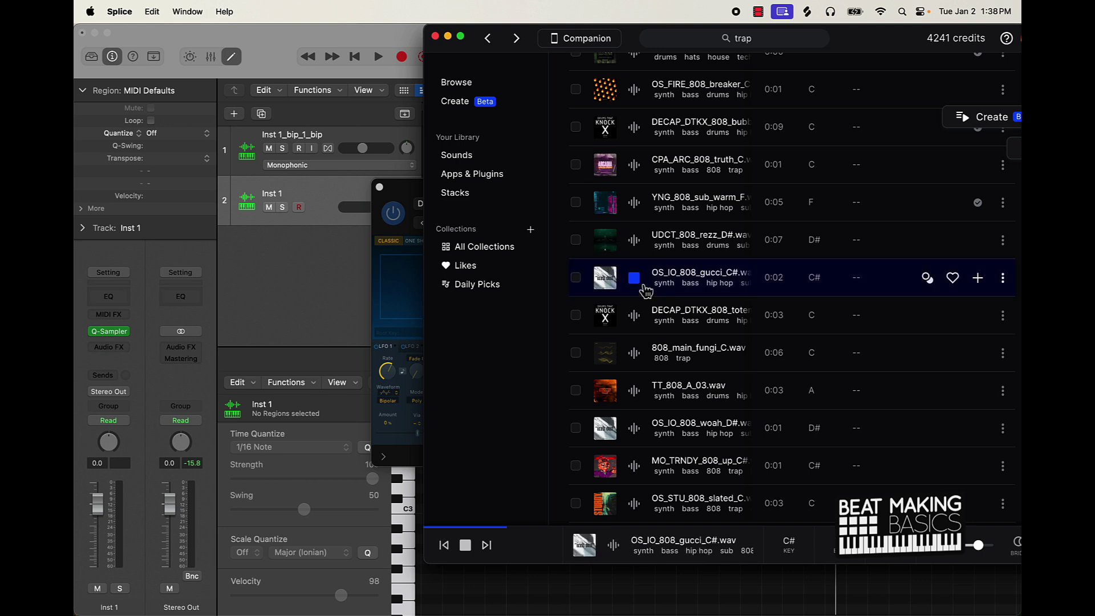
{"action": "left_click", "coordinate": [638, 317]}
{"action": "left_click", "coordinate": [640, 353]}
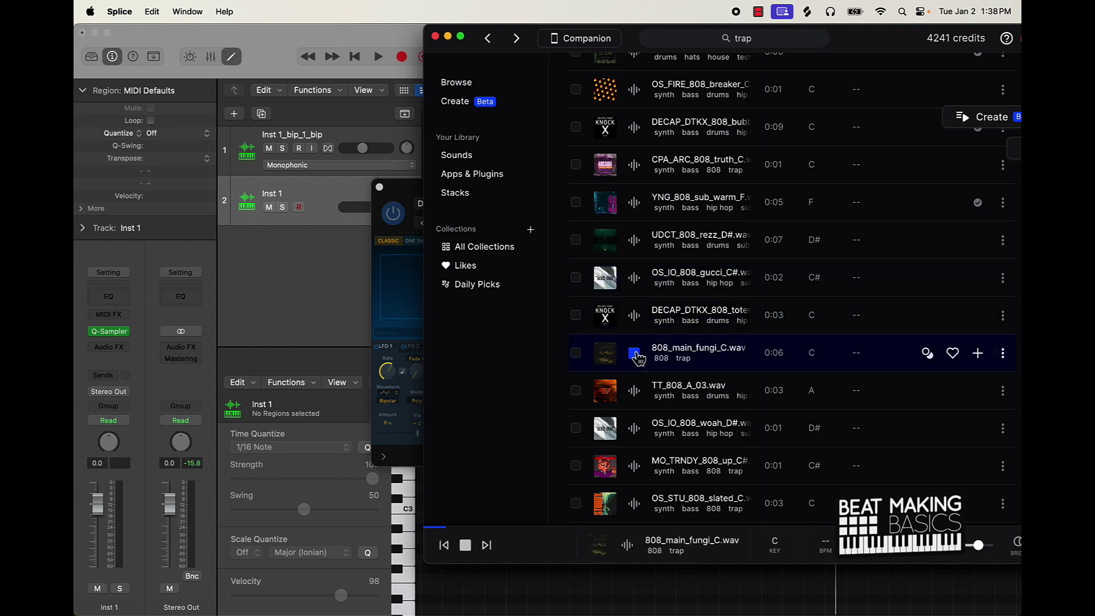
{"action": "left_click", "coordinate": [636, 390]}
{"action": "left_click", "coordinate": [635, 429]}
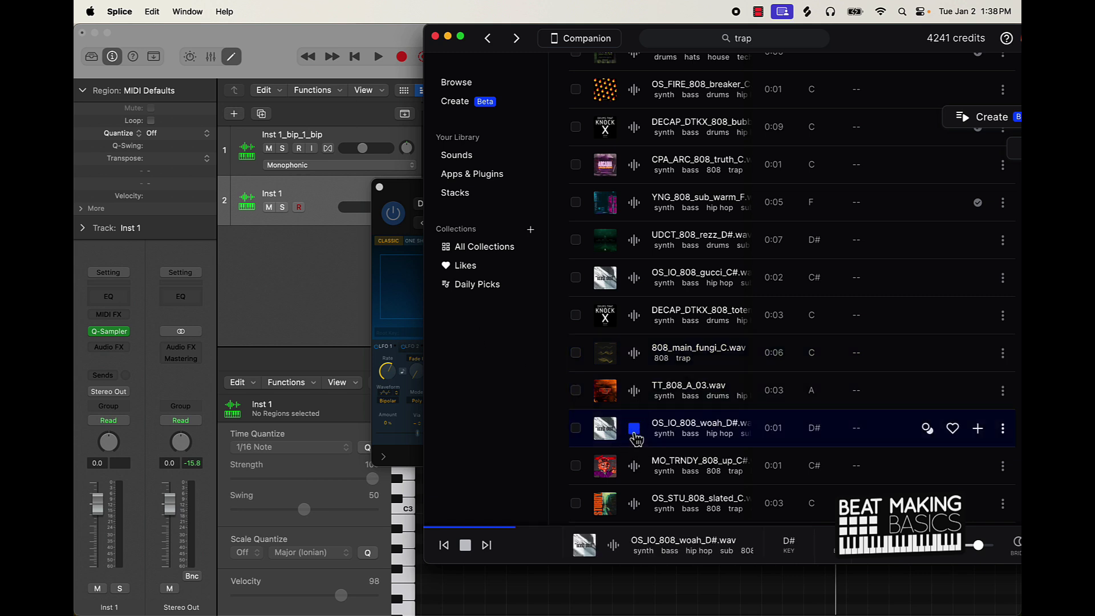
Return to Logic Pro, load the *808 preset in Quick Sampler, and bring the project window forward
{"action": "left_click", "coordinate": [413, 248]}
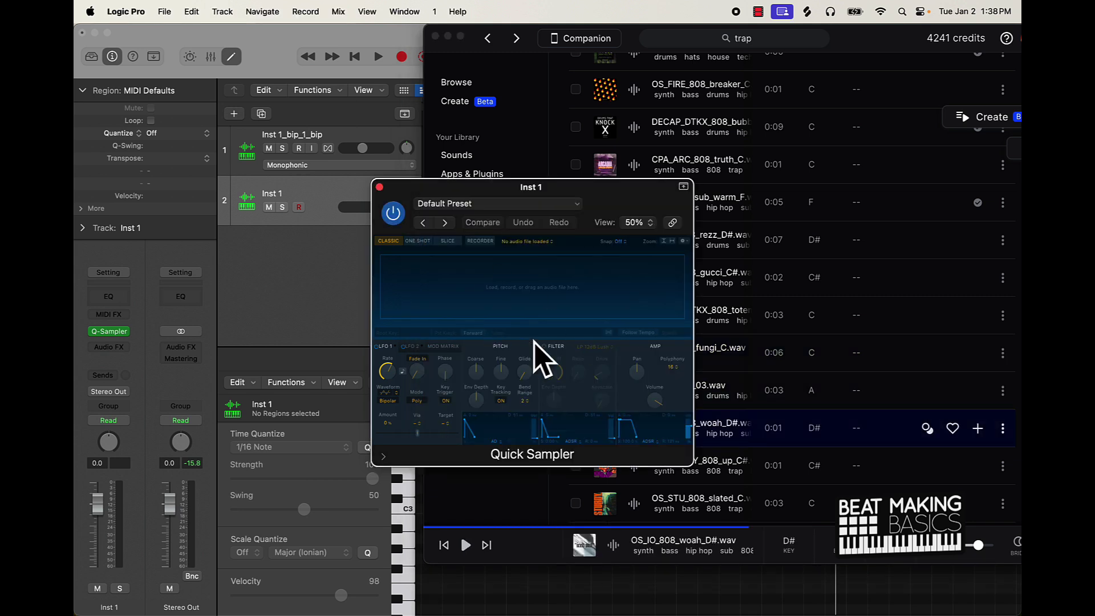
{"action": "left_click", "coordinate": [452, 206]}
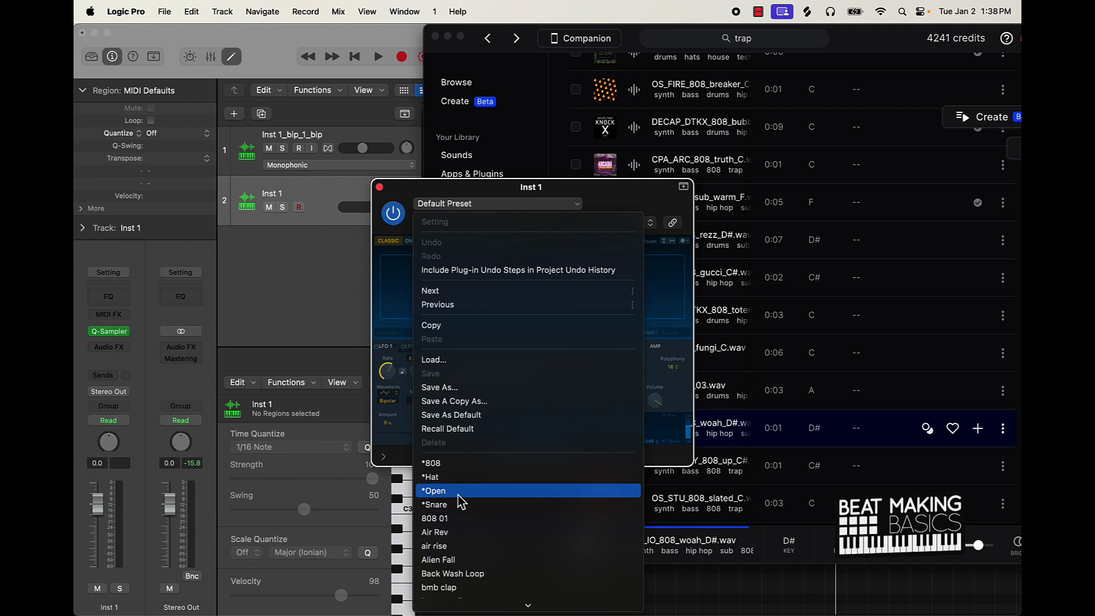
{"action": "left_click", "coordinate": [457, 475]}
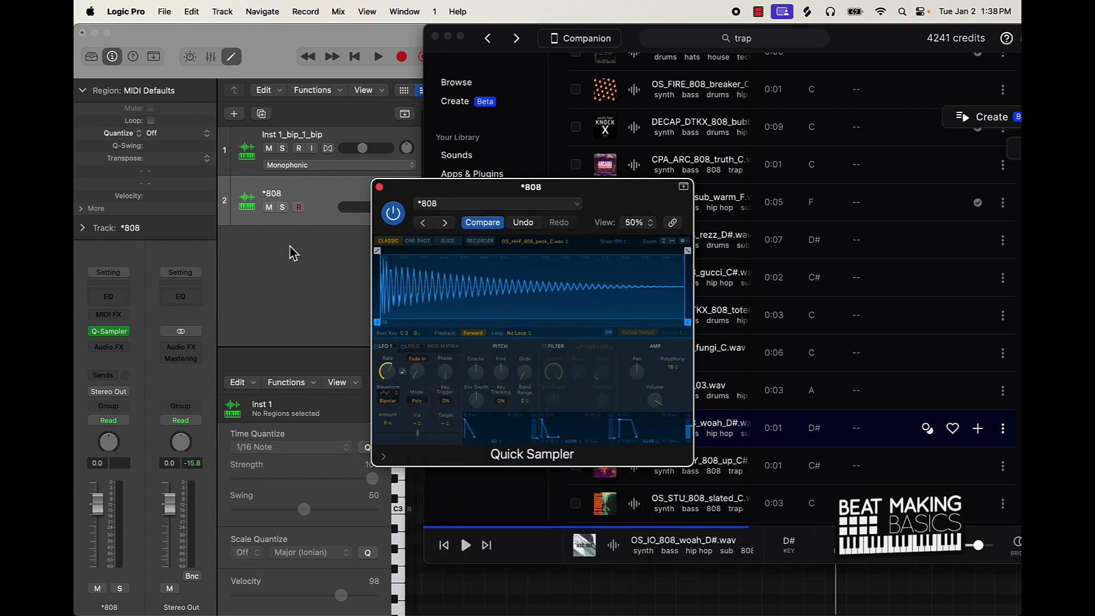
{"action": "left_click", "coordinate": [294, 254]}
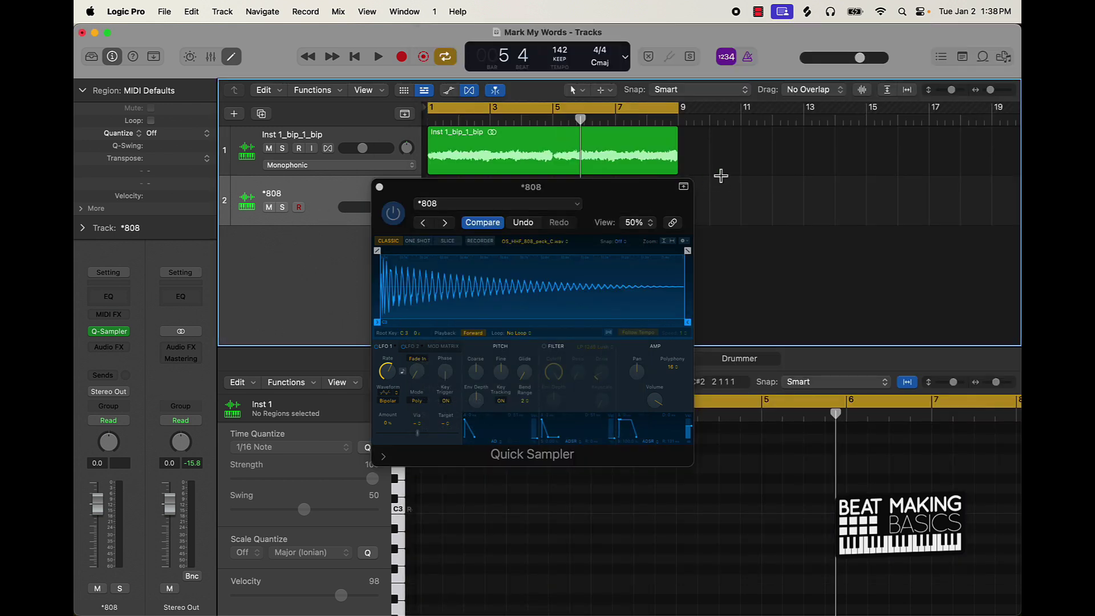
Open Musical Typing and test the 808 sound while raising the octave to C4
{"action": "key", "text": "super+k"}
{"action": "key", "text": "k"}
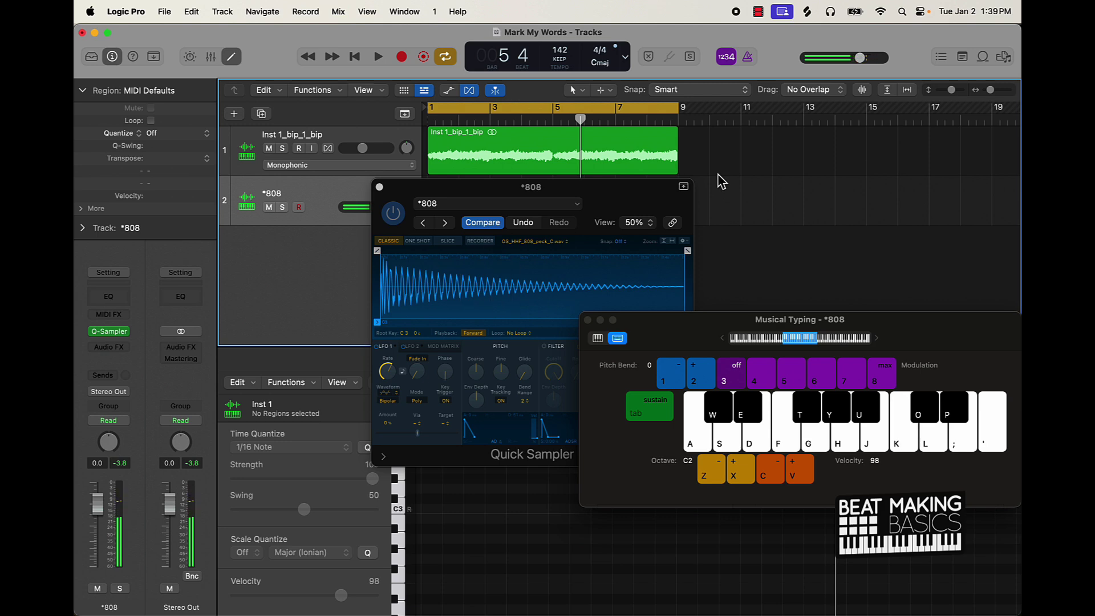
{"action": "key", "text": "x"}
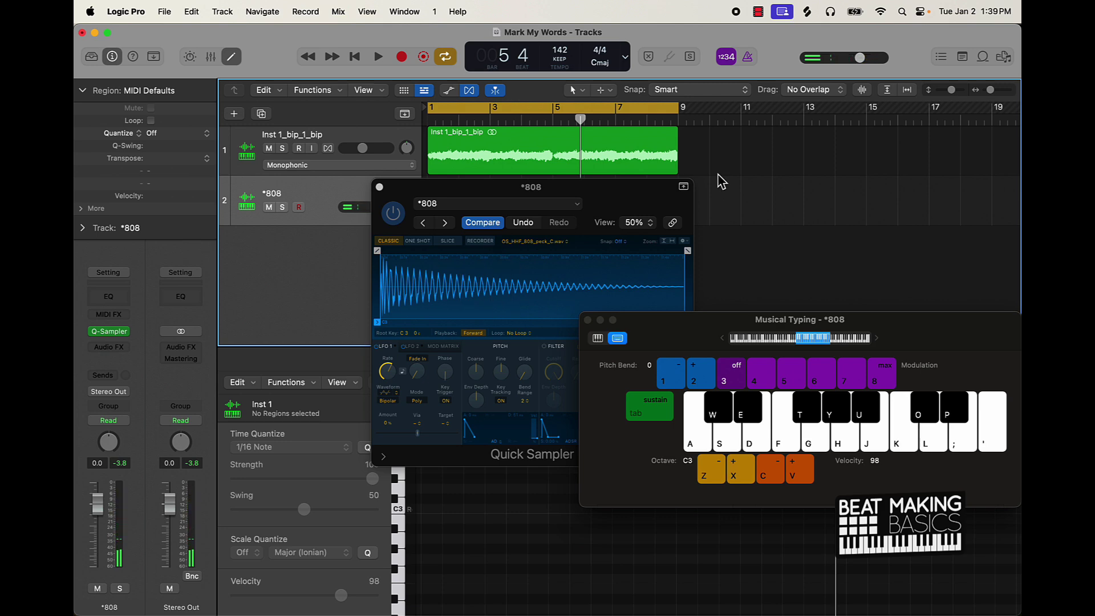
{"action": "key", "text": "j"}
{"action": "key", "text": "k"}
{"action": "key", "text": "x"}
{"action": "key", "text": "l"}
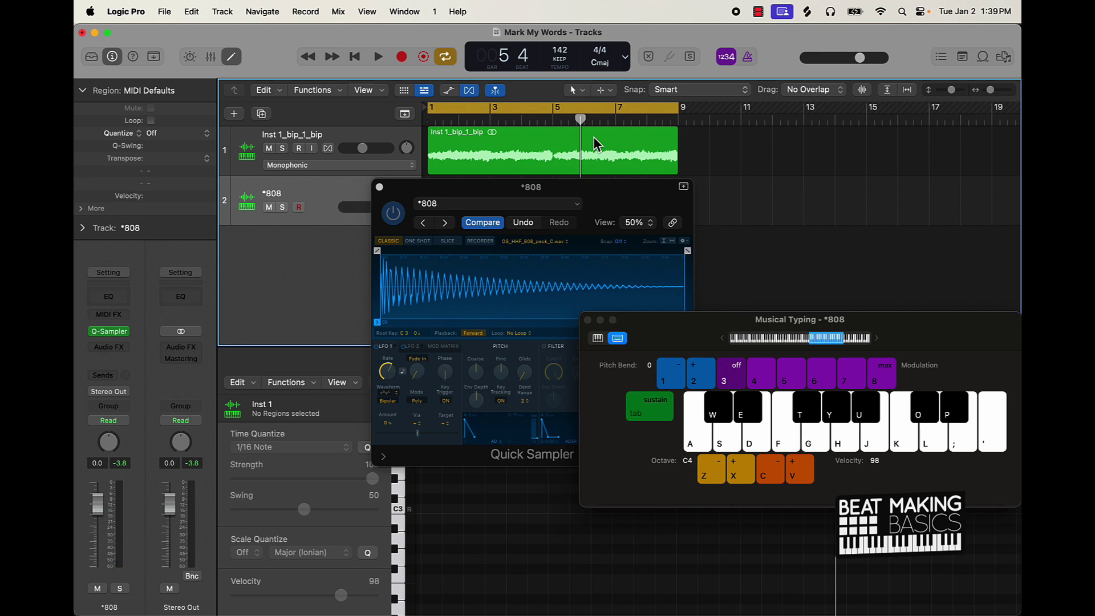
Play the sample and try different 808 notes over it to find the matching root note
{"action": "key", "text": "space"}
{"action": "key", "text": "a"}
{"action": "key", "text": "s"}
{"action": "key", "text": "d"}
{"action": "key", "text": "f"}
{"action": "key", "text": "t"}
{"action": "key", "text": "t"}
{"action": "key", "text": "space"}
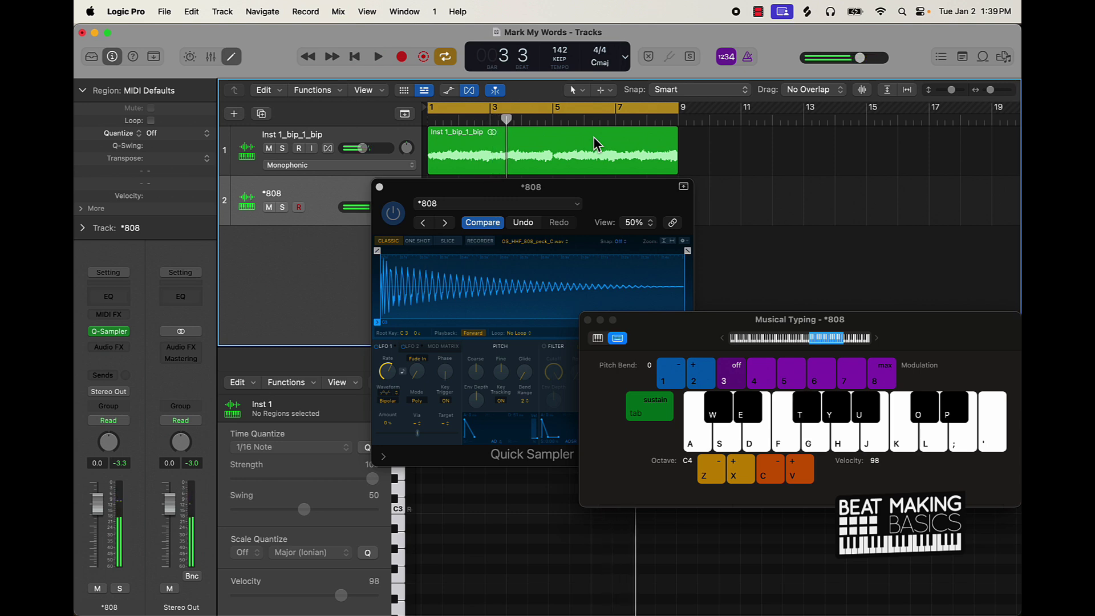
{"action": "key", "text": "t"}
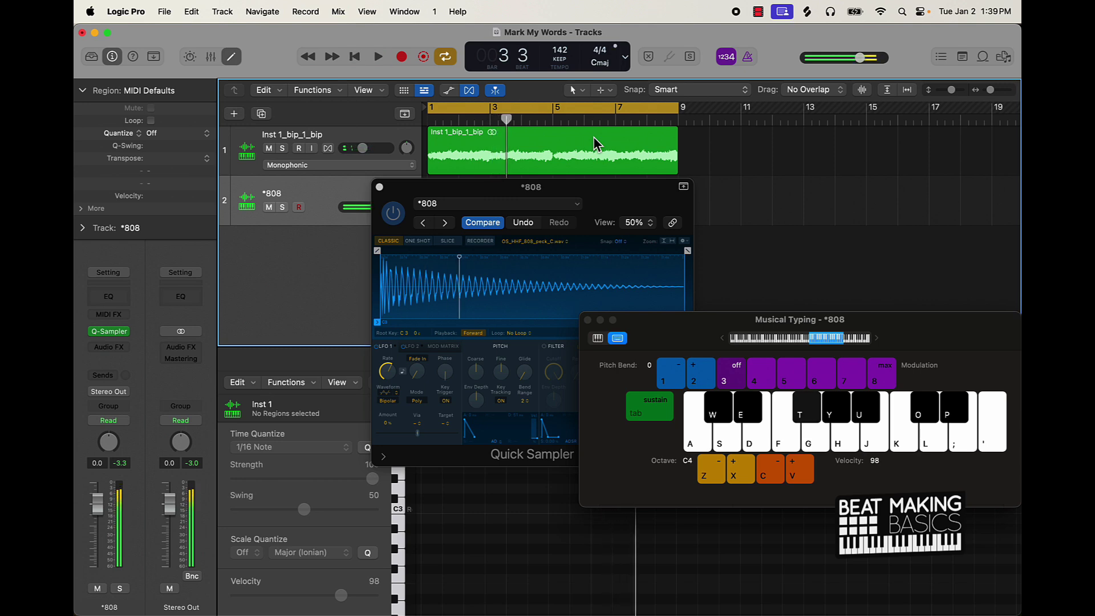
Compare the F-sharp 808 note in lower octaves and set the Musical Typing octave to C3
{"action": "key", "text": "z"}
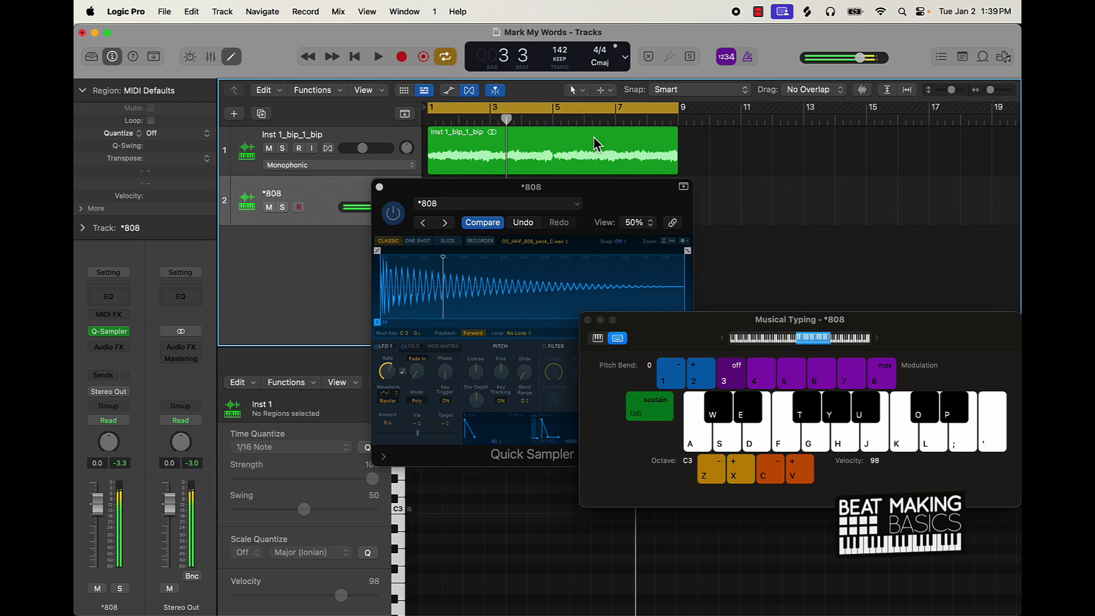
{"action": "key", "text": "z"}
{"action": "key", "text": "t"}
{"action": "key", "text": "x"}
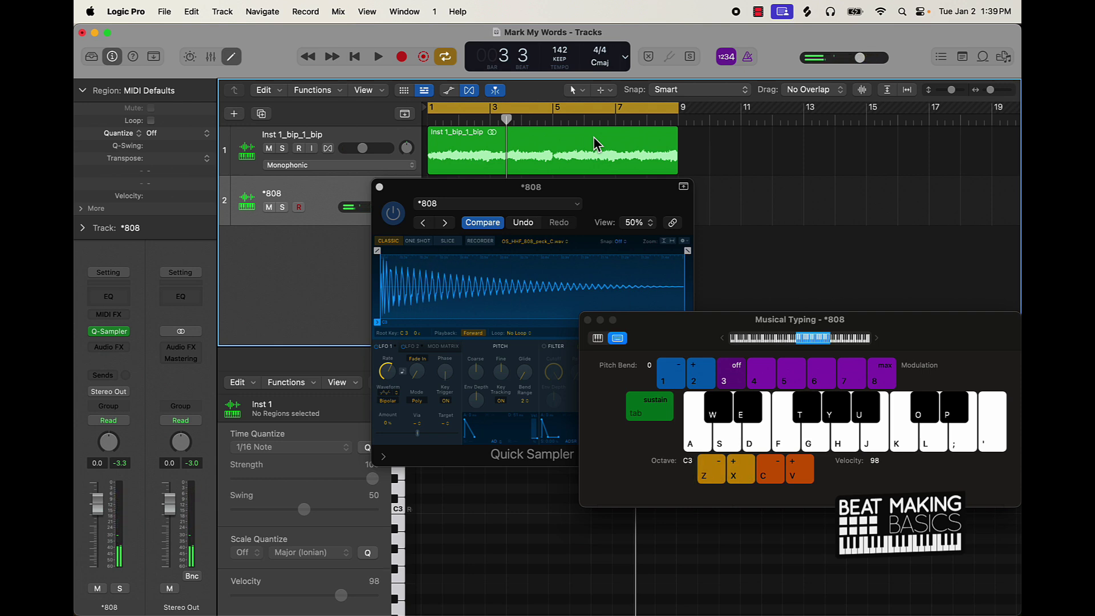
Close Quick Sampler and record a repeated F#3 bass pattern on the *808 track across the eight-bar loop
{"action": "left_click", "coordinate": [379, 187]}
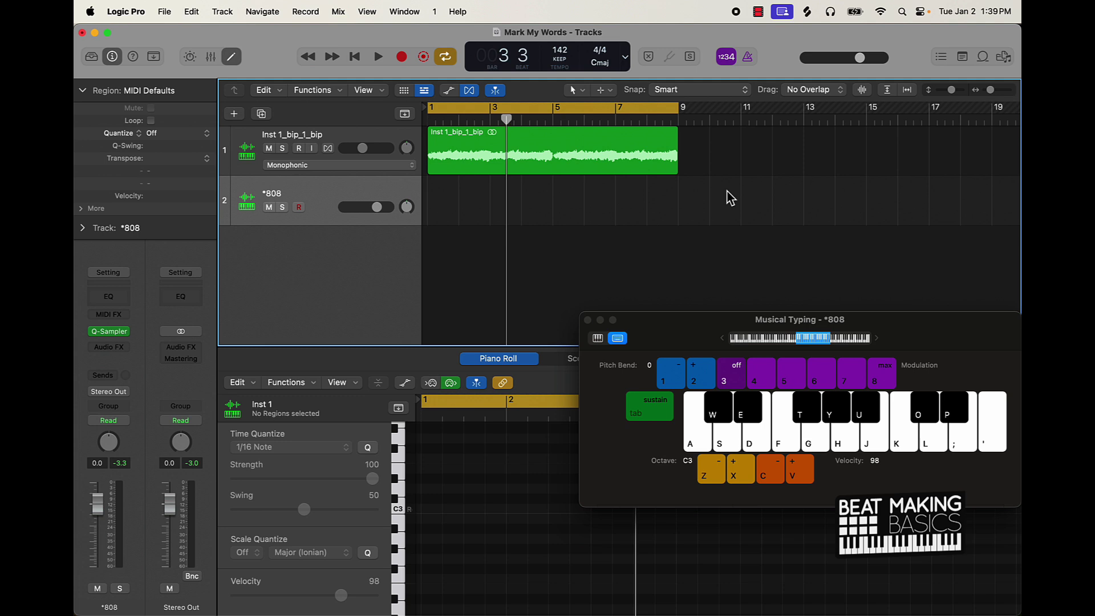
{"action": "key", "text": "r"}
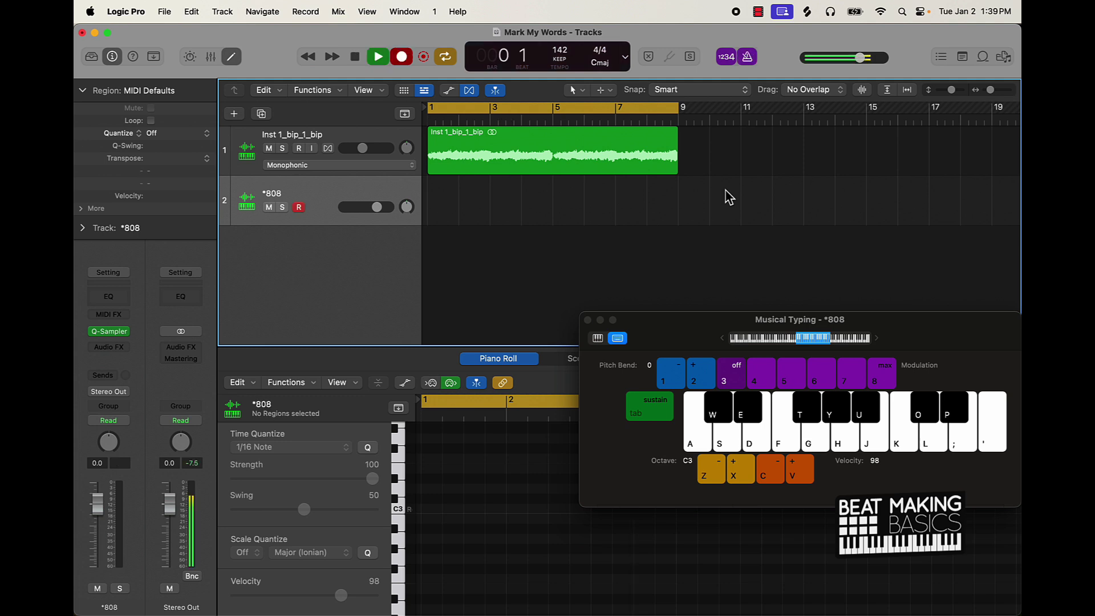
{"action": "key", "text": "t"}
{"action": "key", "text": "t"}
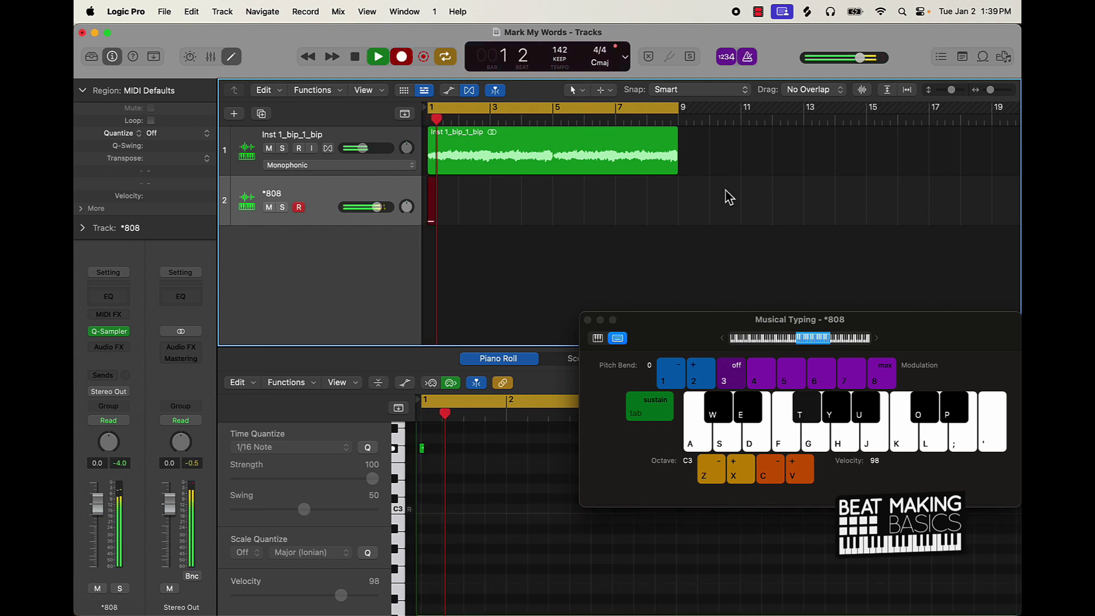
{"action": "key", "text": "t"}
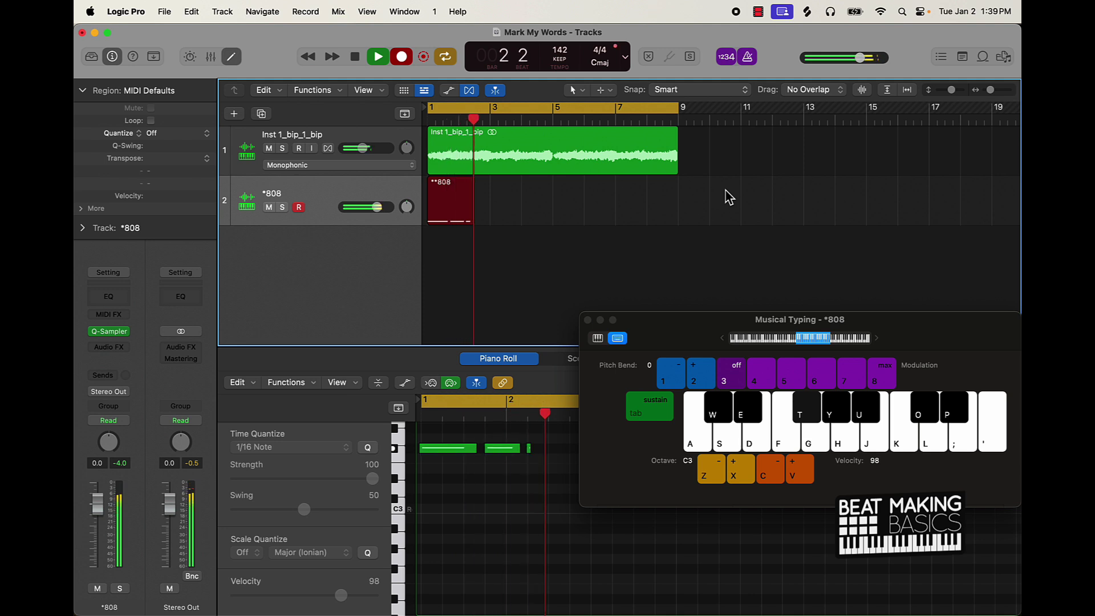
{"action": "key", "text": "t"}
{"action": "key", "text": "t"}
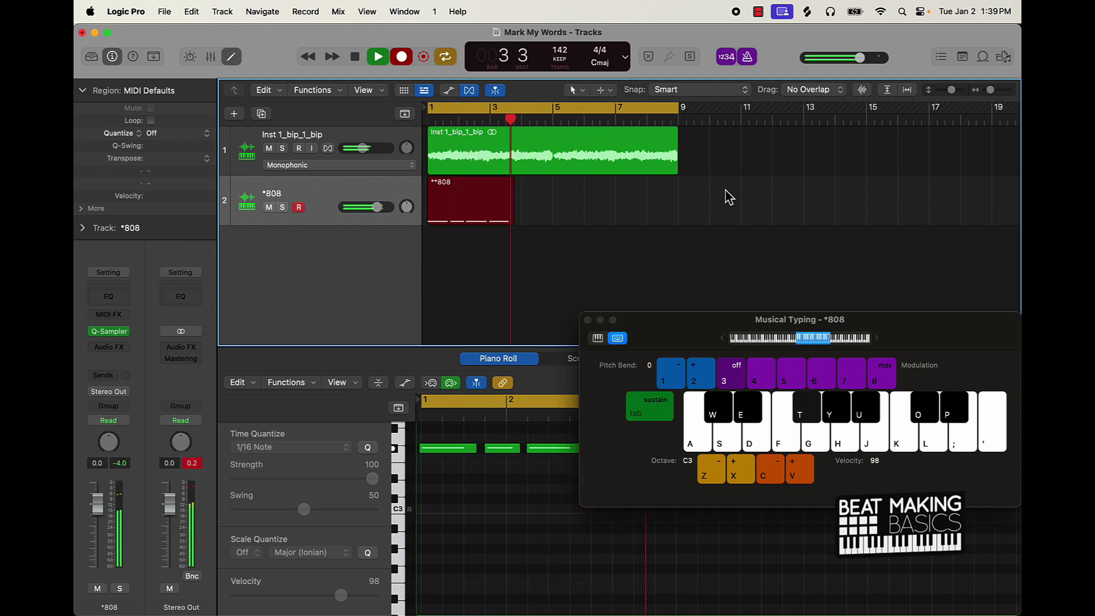
{"action": "key", "text": "t"}
{"action": "key", "text": "t"}
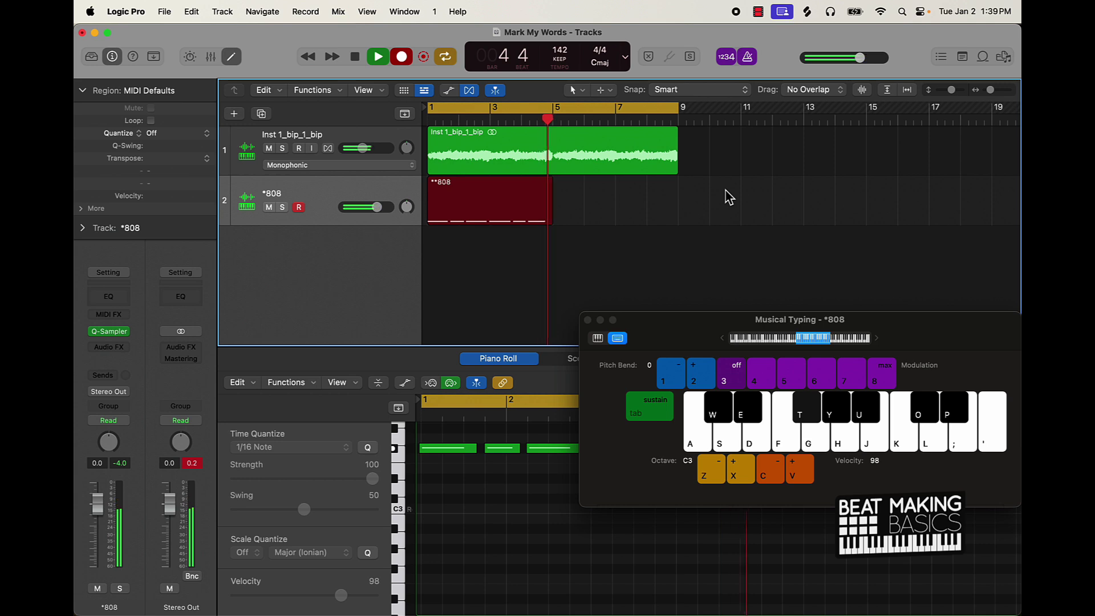
{"action": "key", "text": "t"}
{"action": "key", "text": "t"}
{"action": "key", "text": "t"}
{"action": "key", "text": "t"}
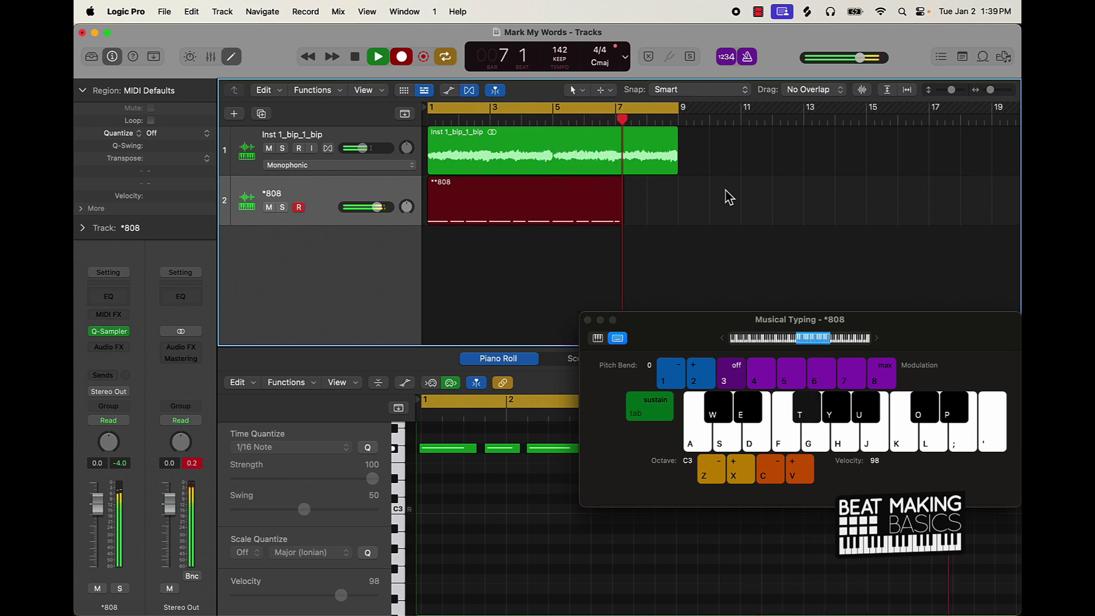
{"action": "key", "text": "t"}
{"action": "key", "text": "t"}
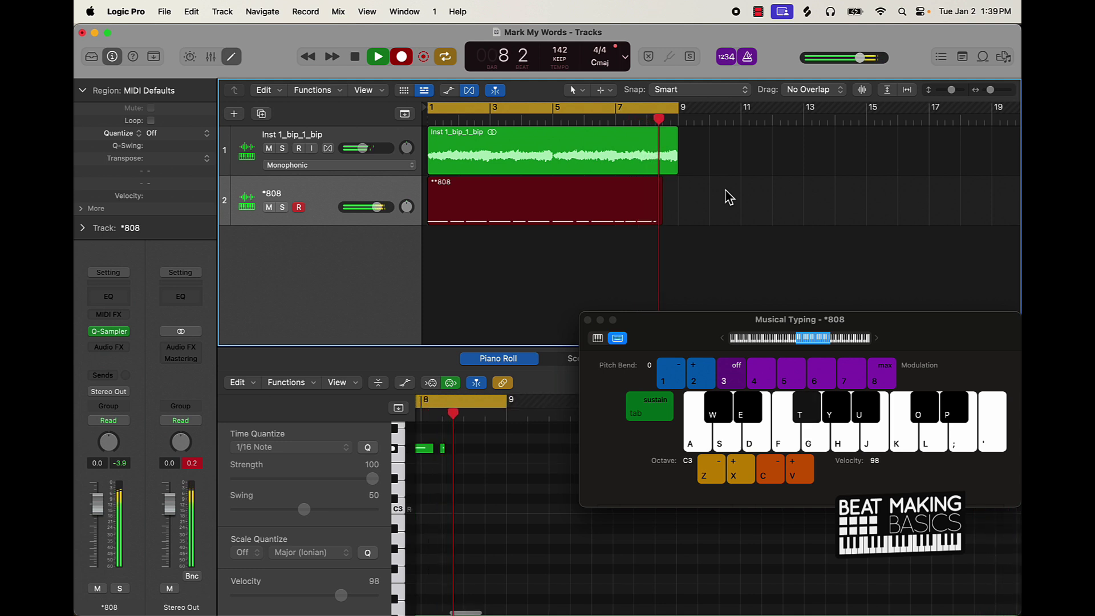
{"action": "key", "text": "space"}
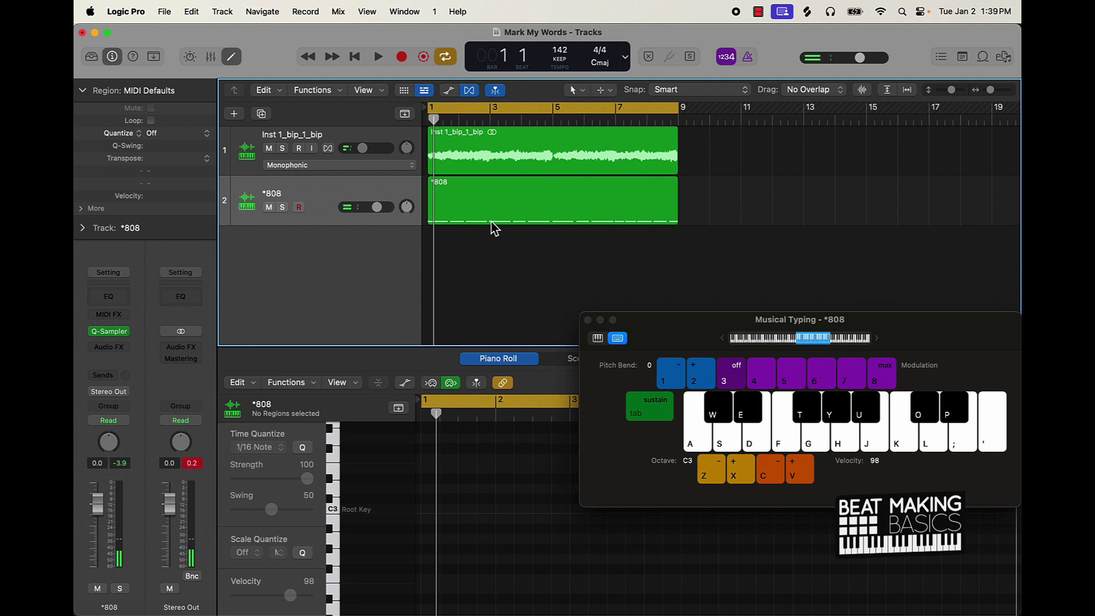
Select all notes in the recorded *808 region, close Musical Typing, and quantize them to 1/16 notes
{"action": "left_click", "coordinate": [520, 211]}
{"action": "left_click", "coordinate": [506, 479]}
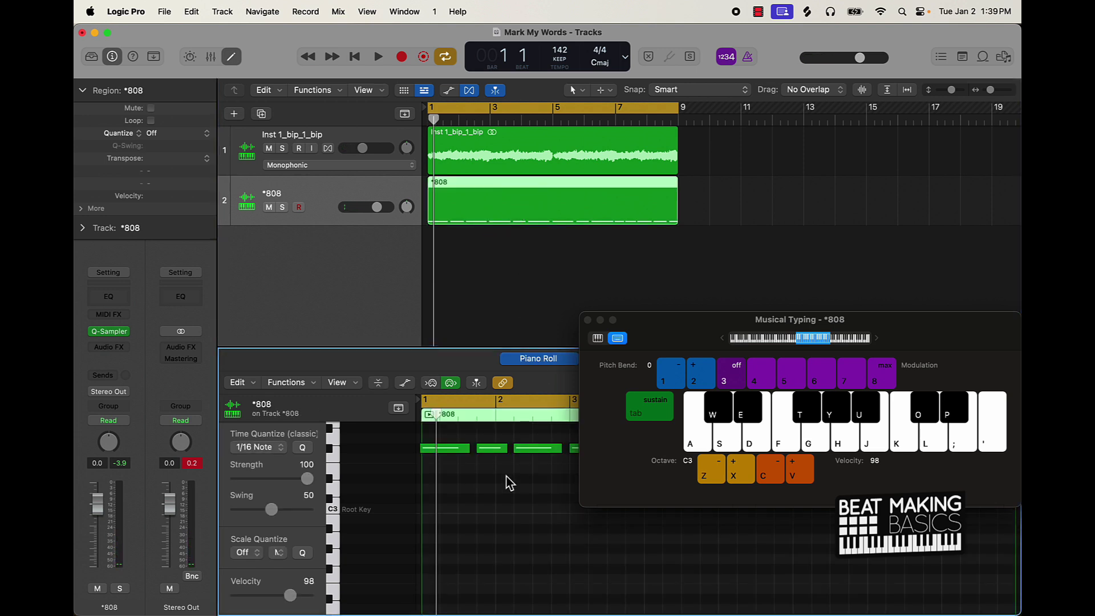
{"action": "key", "text": "super+a"}
{"action": "left_click", "coordinate": [588, 320]}
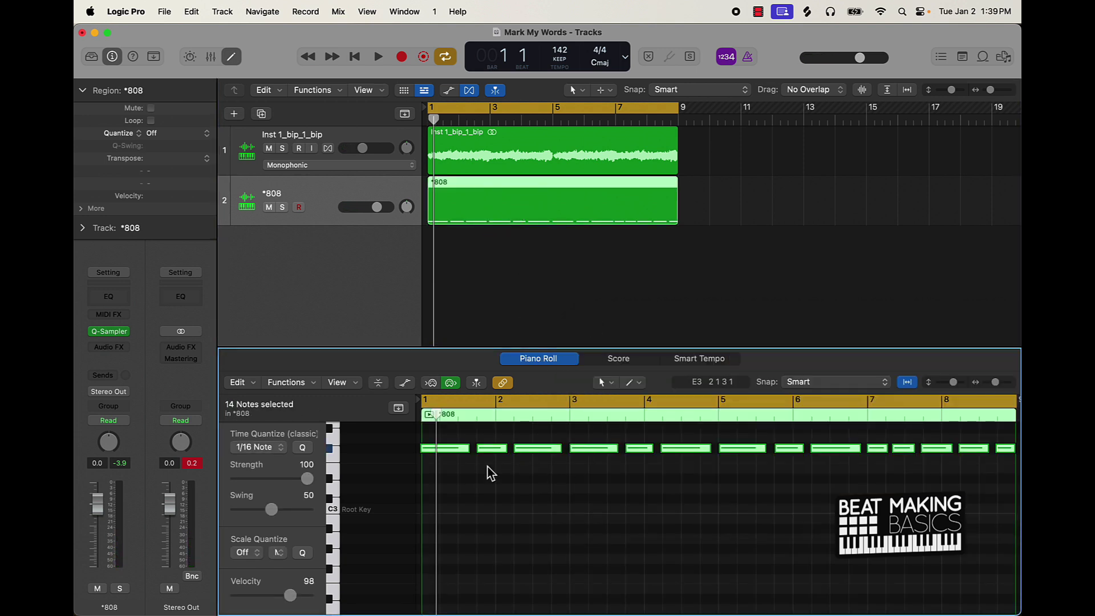
{"action": "left_click", "coordinate": [311, 448]}
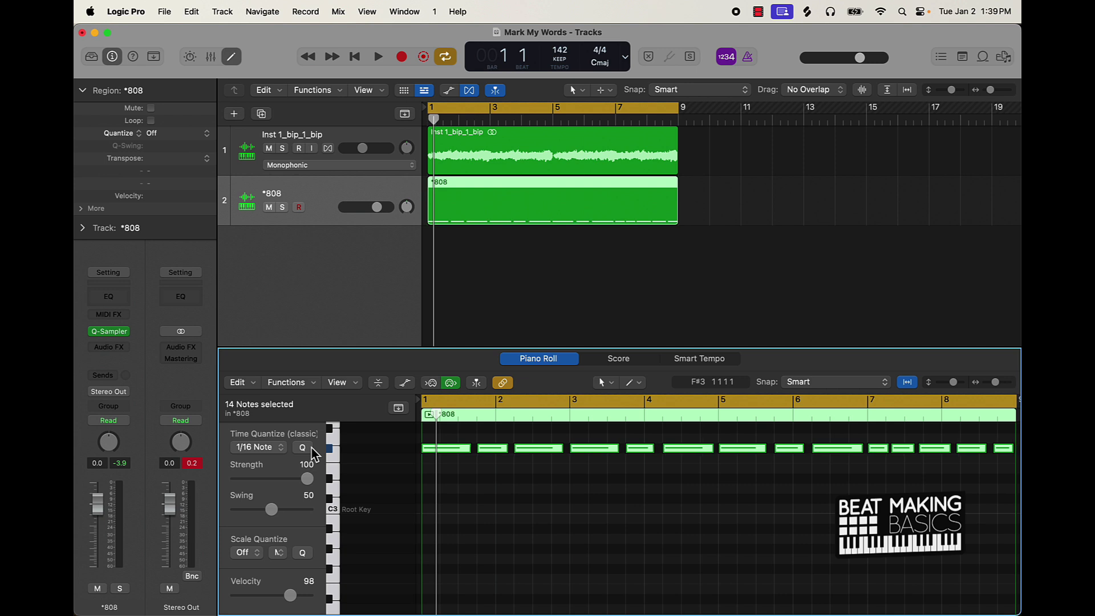
Extend all selected 808 notes so each reaches the next one, and play back the loop
{"action": "right_click", "coordinate": [450, 450]}
{"action": "left_click", "coordinate": [627, 420]}
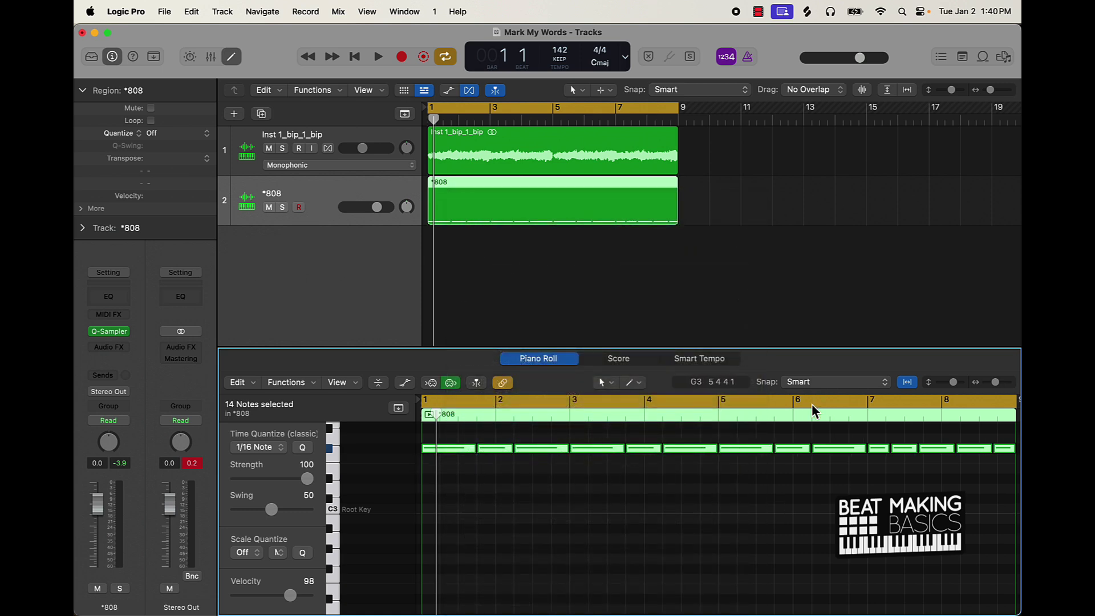
{"action": "key", "text": "space"}
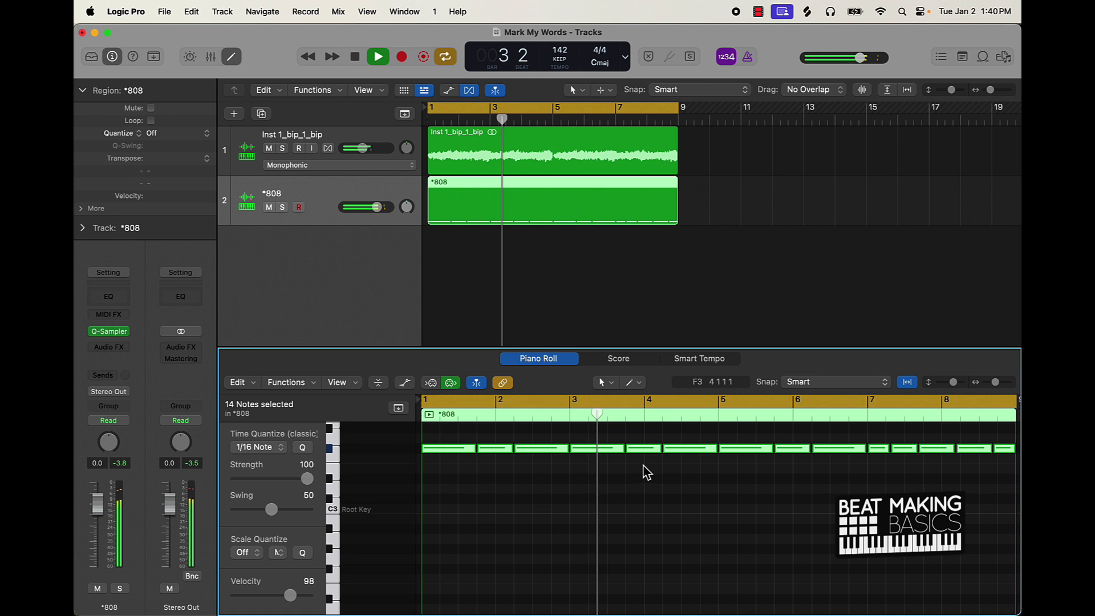
{"action": "key", "text": "space"}
Split the 808 note in bar 4 at beats 3 and 4, and raise the two new pieces to G#3 and A3
{"action": "key", "text": "super+Right"}
{"action": "left_click", "coordinate": [682, 415]}
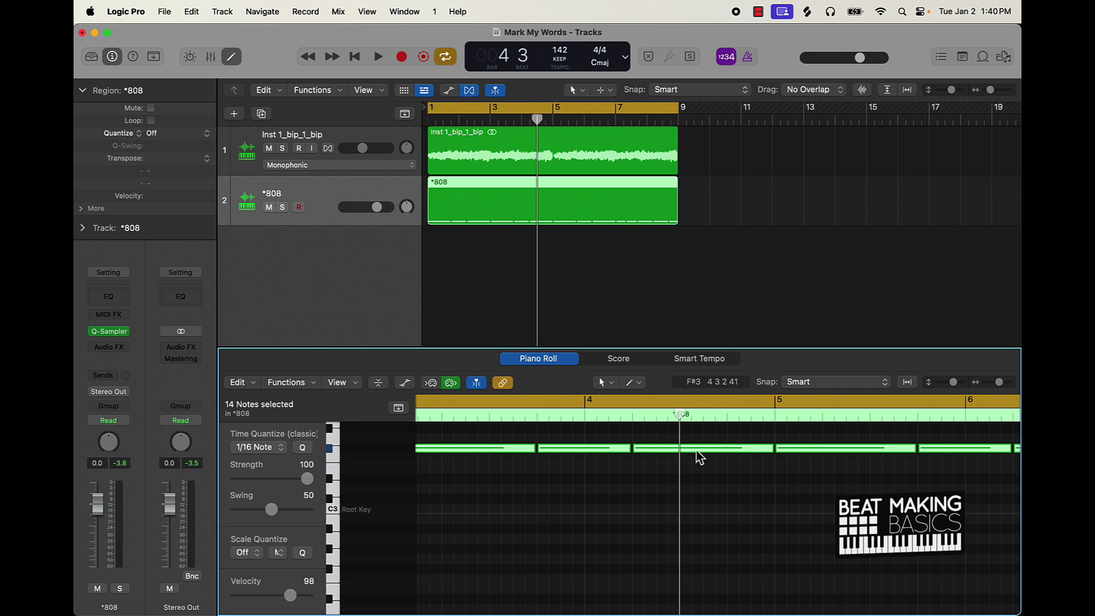
{"action": "key", "text": "super+t"}
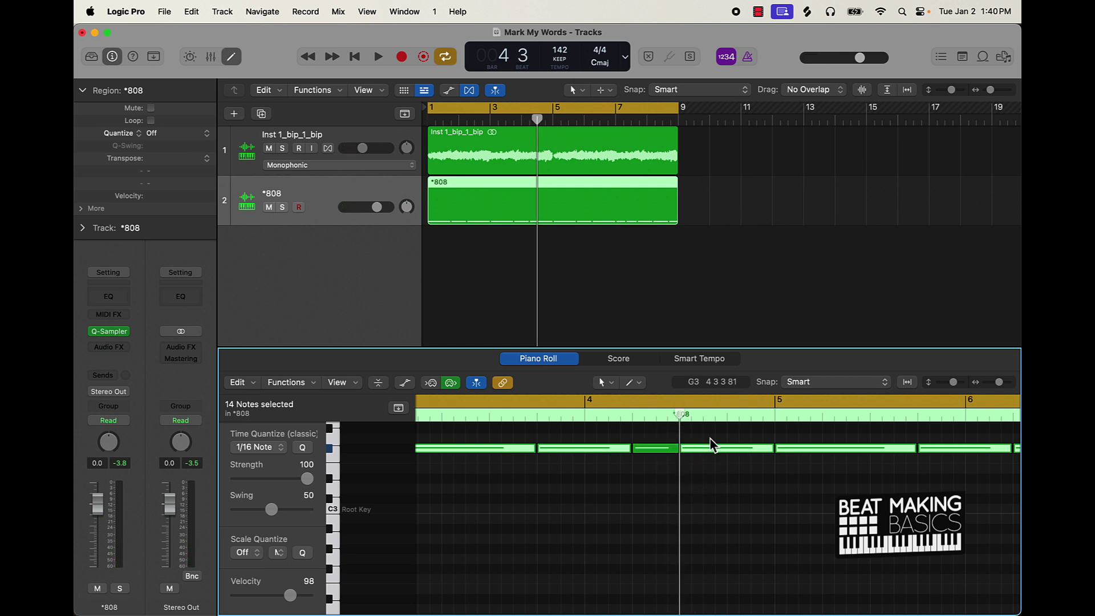
{"action": "left_click", "coordinate": [728, 419]}
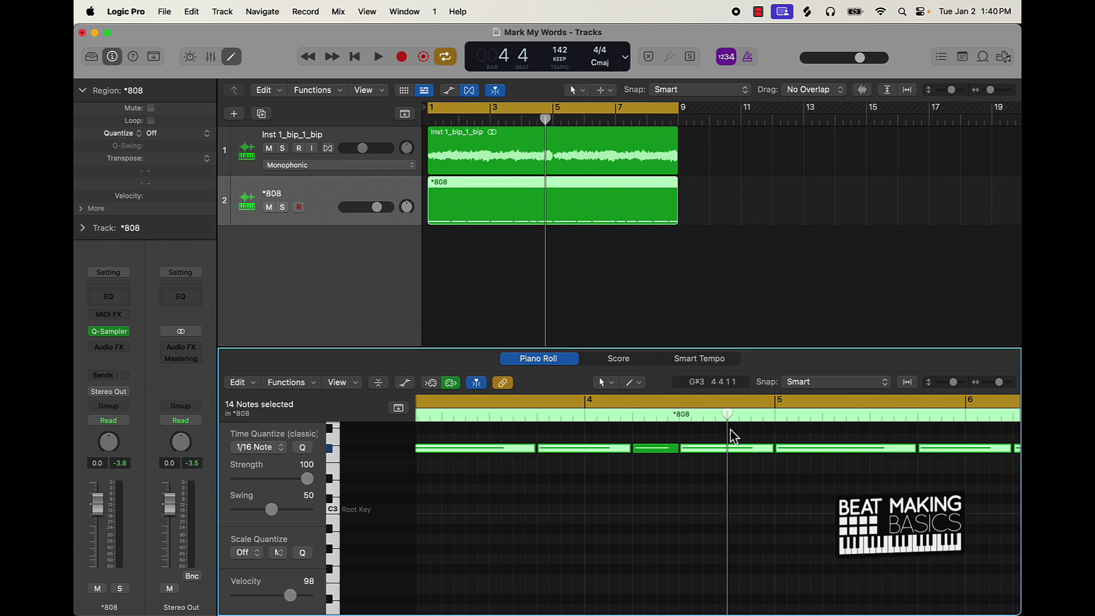
{"action": "left_click", "coordinate": [706, 449]}
{"action": "left_click_drag", "start_coordinate": [701, 446], "coordinate": [744, 410]}
{"action": "left_click", "coordinate": [740, 459]}
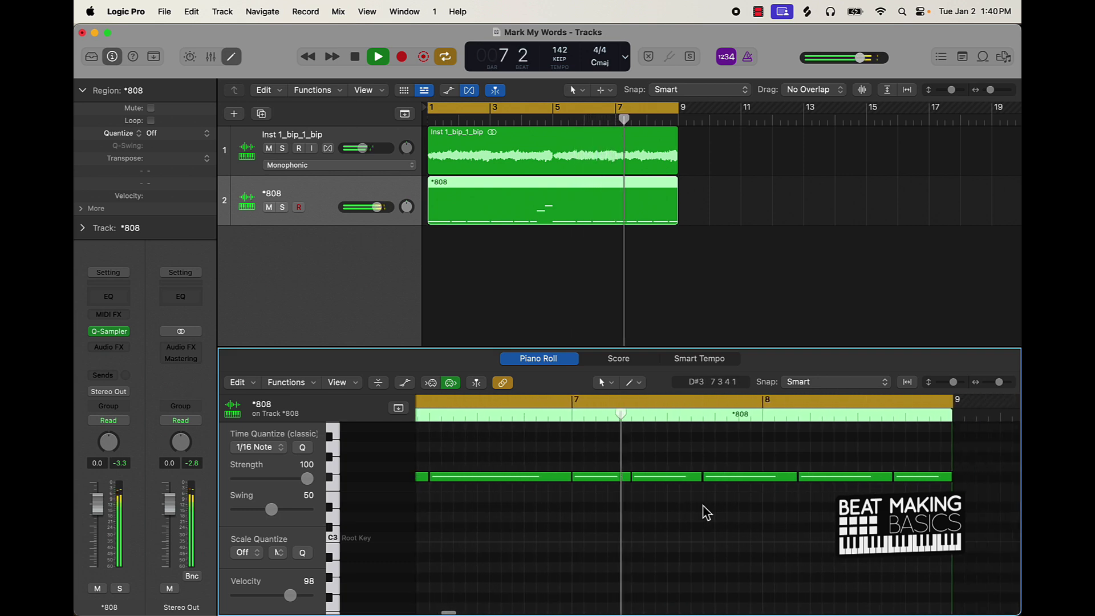
Split the 808 note at beat 3 of bar 8, lower its second piece to E3, and move the final note to A2
{"action": "key", "text": "space"}
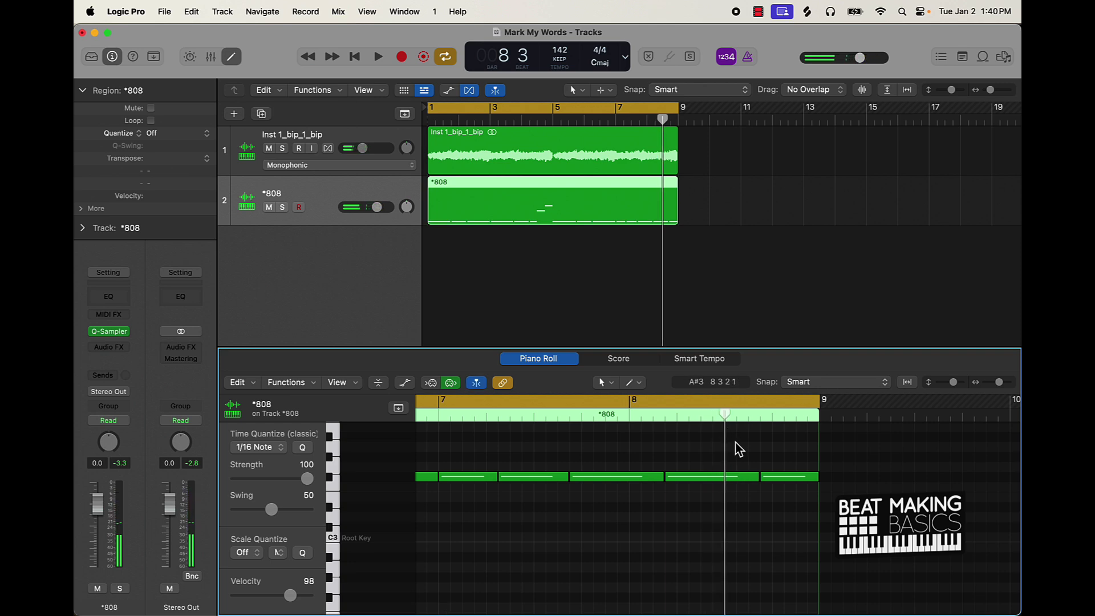
{"action": "left_click_drag", "start_coordinate": [737, 483], "coordinate": [734, 504]}
{"action": "left_click_drag", "start_coordinate": [790, 482], "coordinate": [791, 452]}
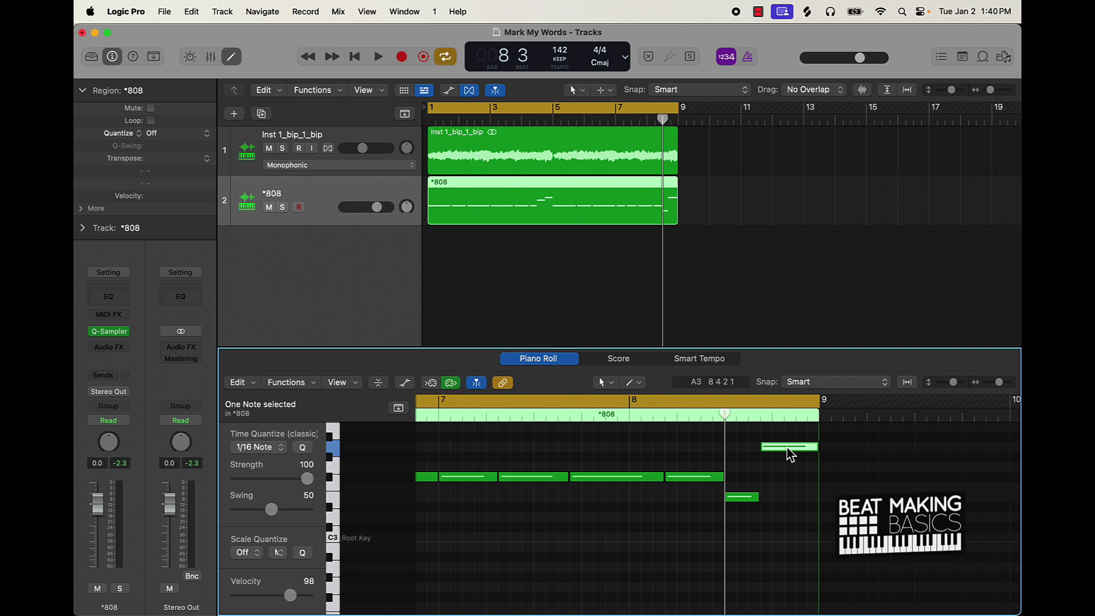
{"action": "key", "text": "alt+shift+Down"}
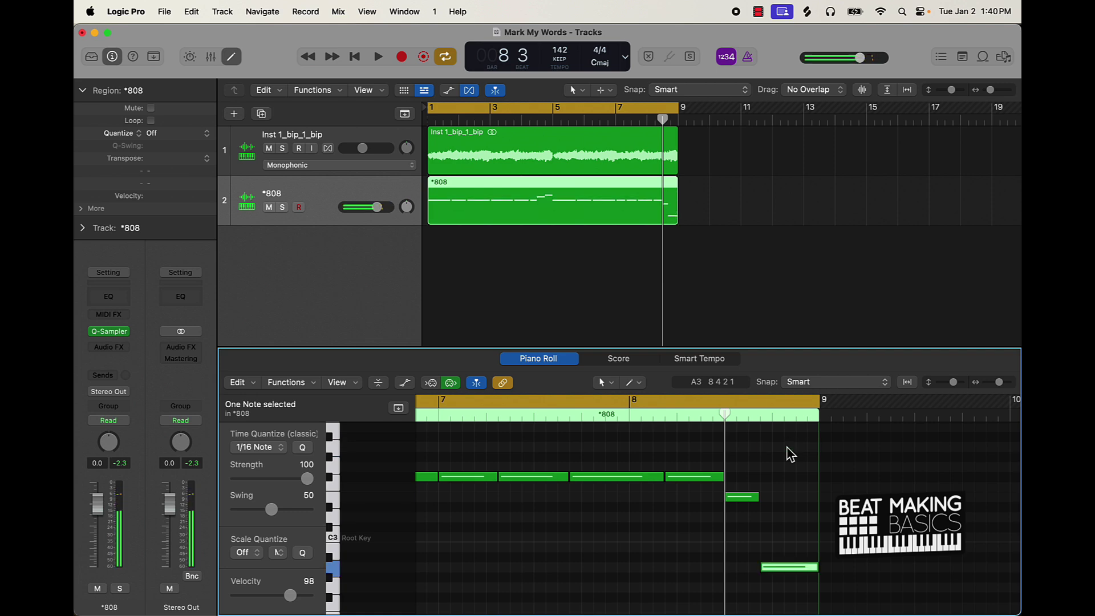
Play the edited 808 line from the start to check the pitch changes in bars 4 and 8
{"action": "left_click", "coordinate": [790, 454]}
{"action": "key", "text": "Return"}
{"action": "key", "text": "space"}
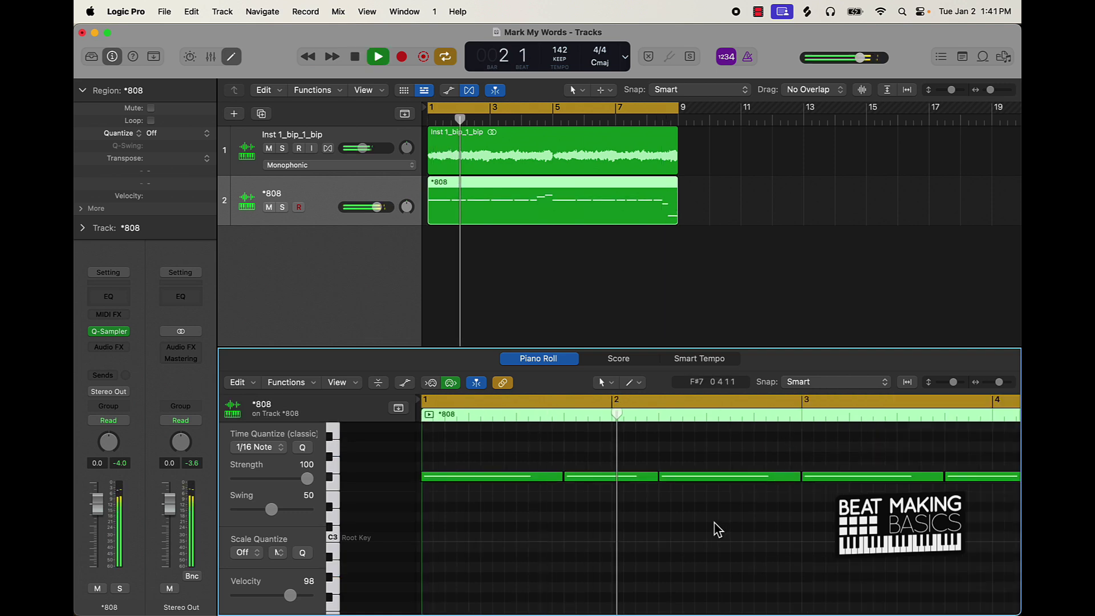
{"action": "key", "text": "super+Left"}
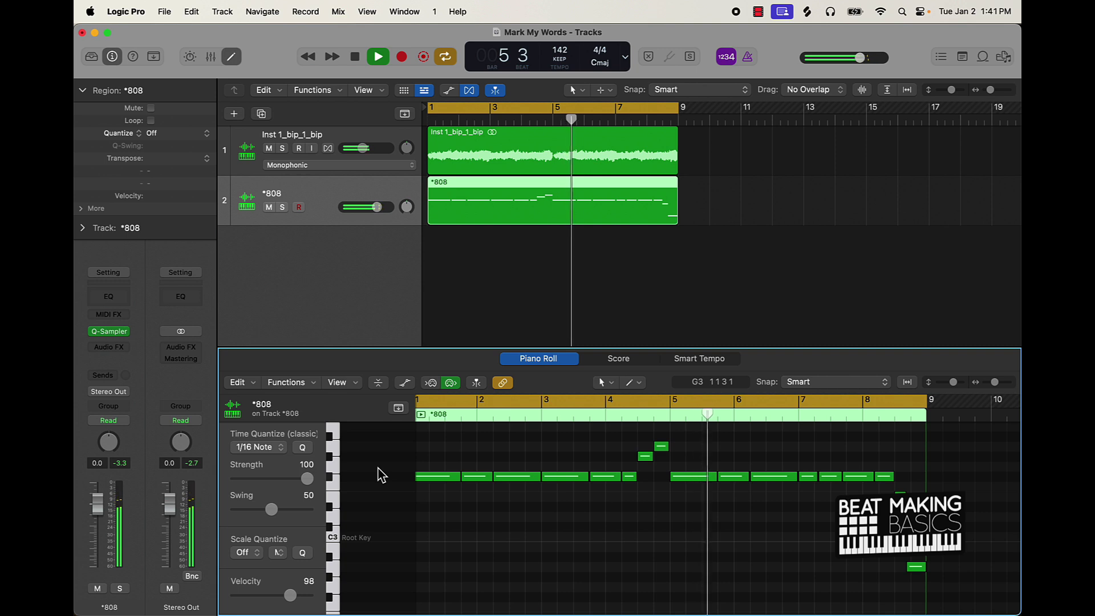
{"action": "key", "text": "space"}
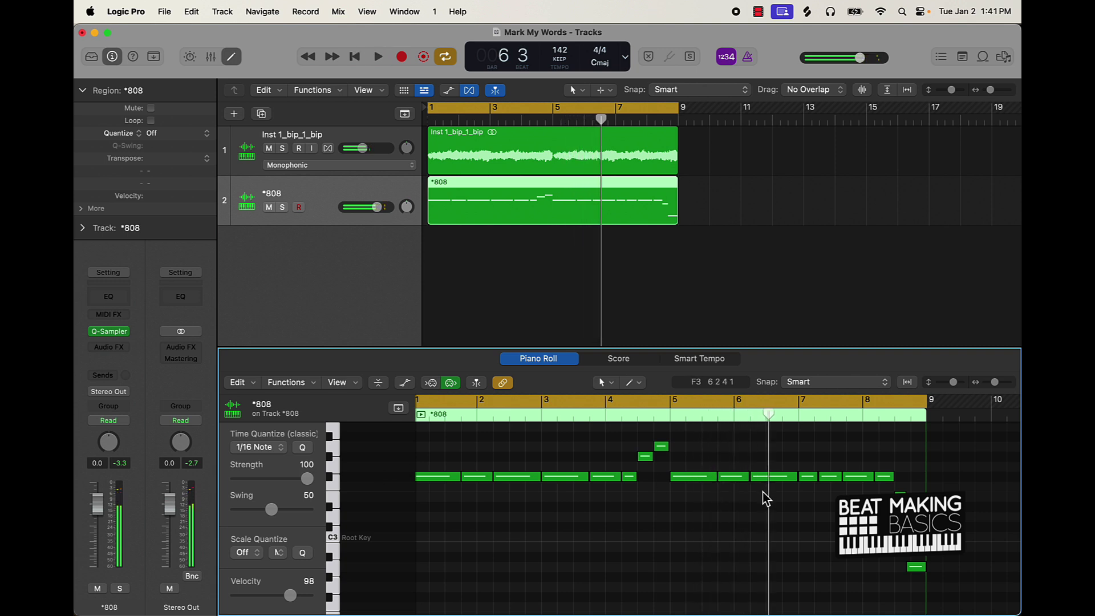
Split the 808 note at beat 3 of bar 6, raise its second piece an octave to F#4, and play the loop from the start
{"action": "left_click", "coordinate": [764, 489], "text": "ctrl+alt"}
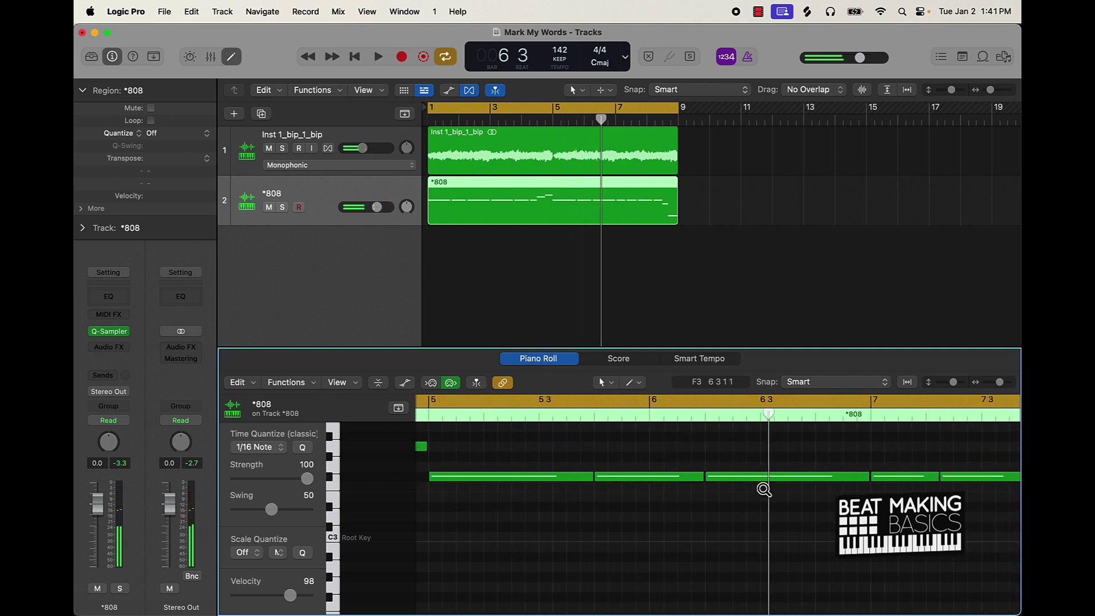
{"action": "left_click", "coordinate": [760, 415]}
{"action": "left_click", "coordinate": [787, 478]}
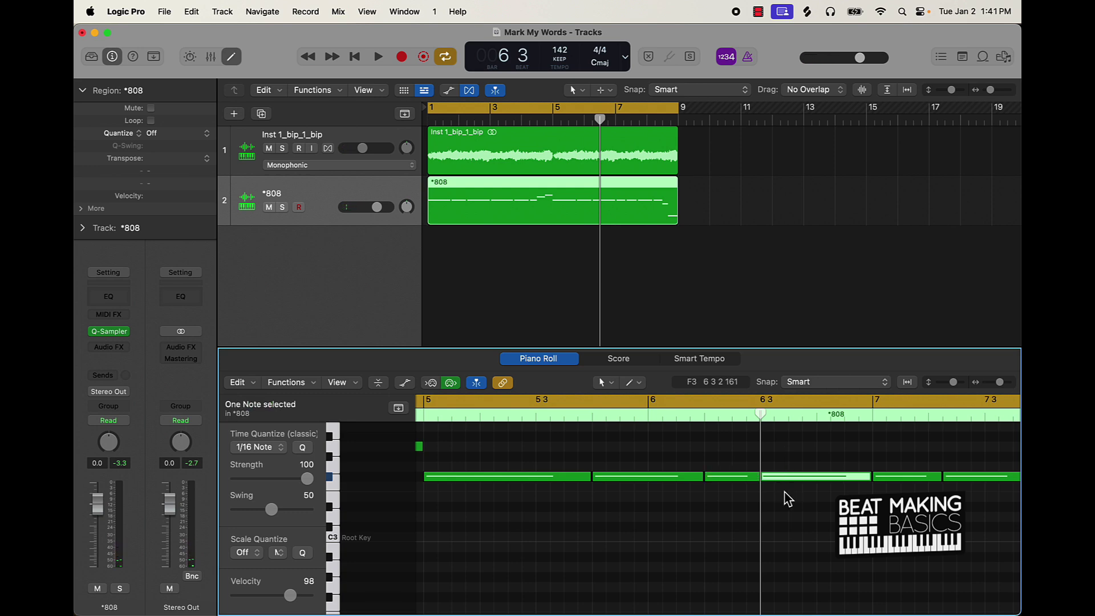
{"action": "key", "text": "Delete"}
{"action": "key", "text": "Return"}
{"action": "key", "text": "space"}
{"action": "left_click", "coordinate": [748, 520], "text": "ctrl+alt"}
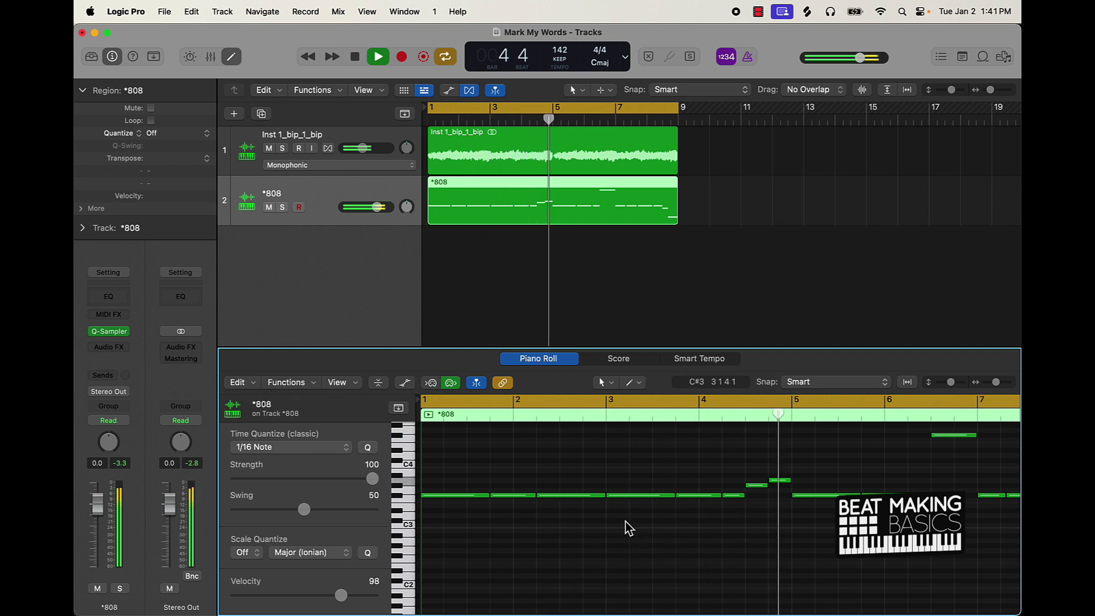
{"action": "key", "text": "space"}
Split the first 808 note of bar 5 midway through beat 2, and play the loop from bar 5
{"action": "left_click_drag", "start_coordinate": [795, 422], "coordinate": [833, 453]}
{"action": "left_click", "coordinate": [836, 453], "text": "ctrl+alt"}
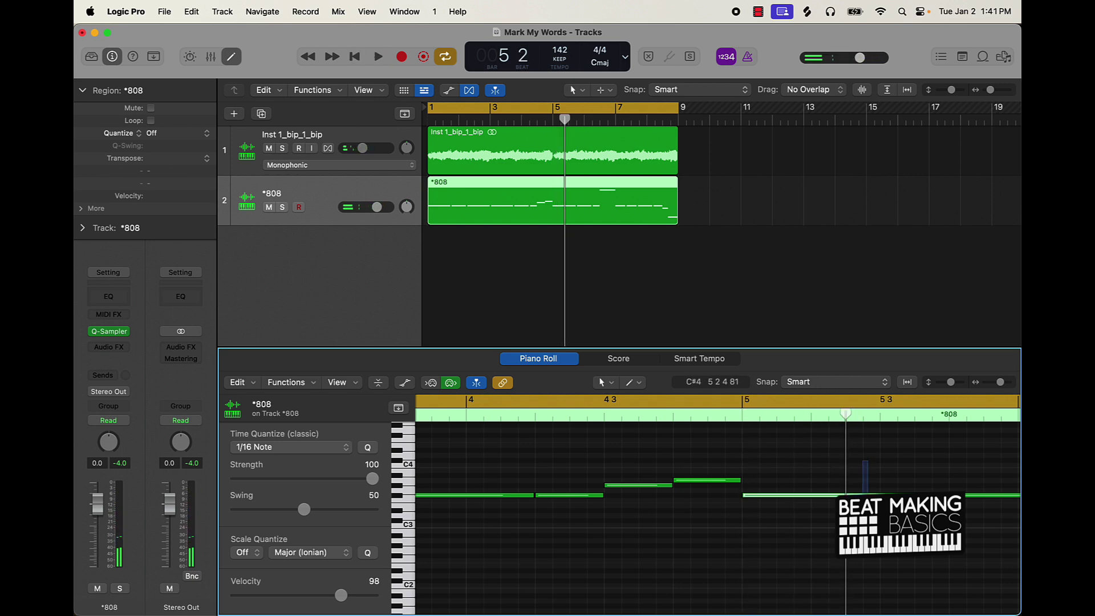
{"action": "left_click", "coordinate": [751, 420]}
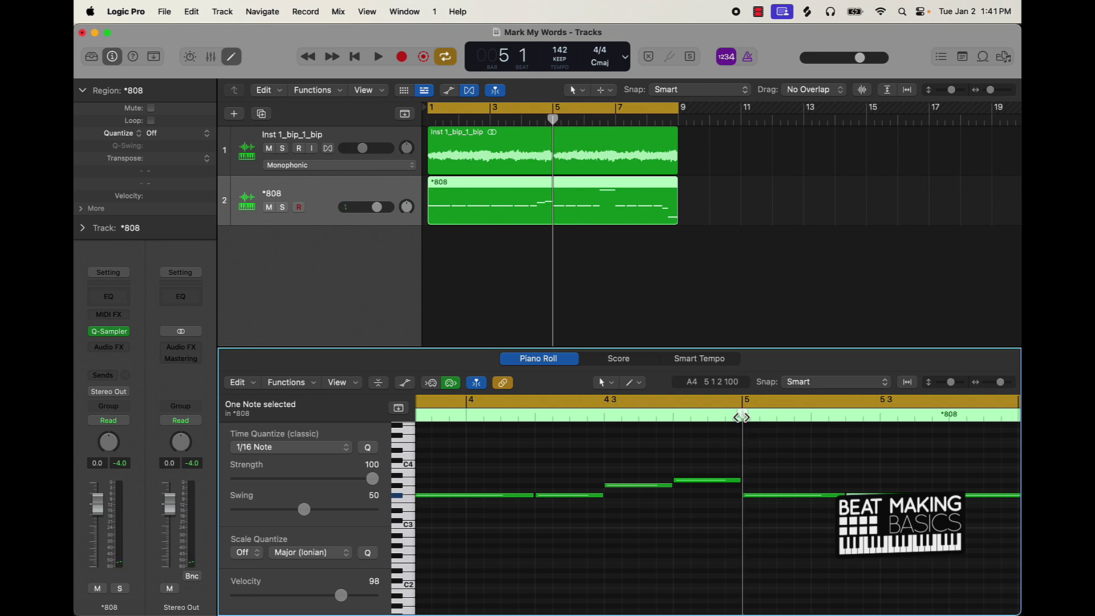
{"action": "key", "text": "space"}
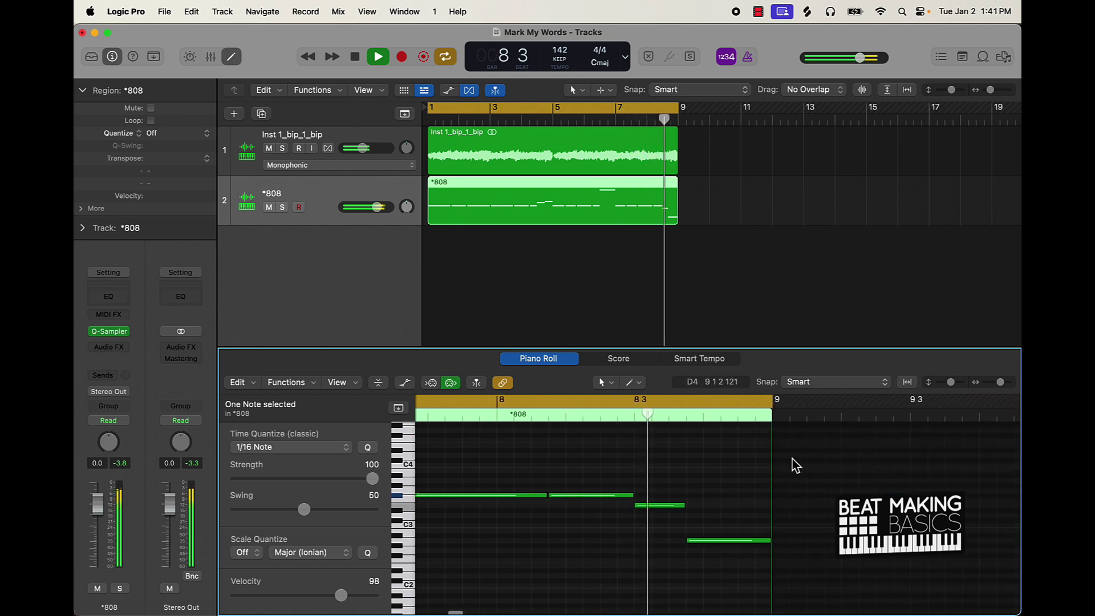
{"action": "key", "text": "space"}
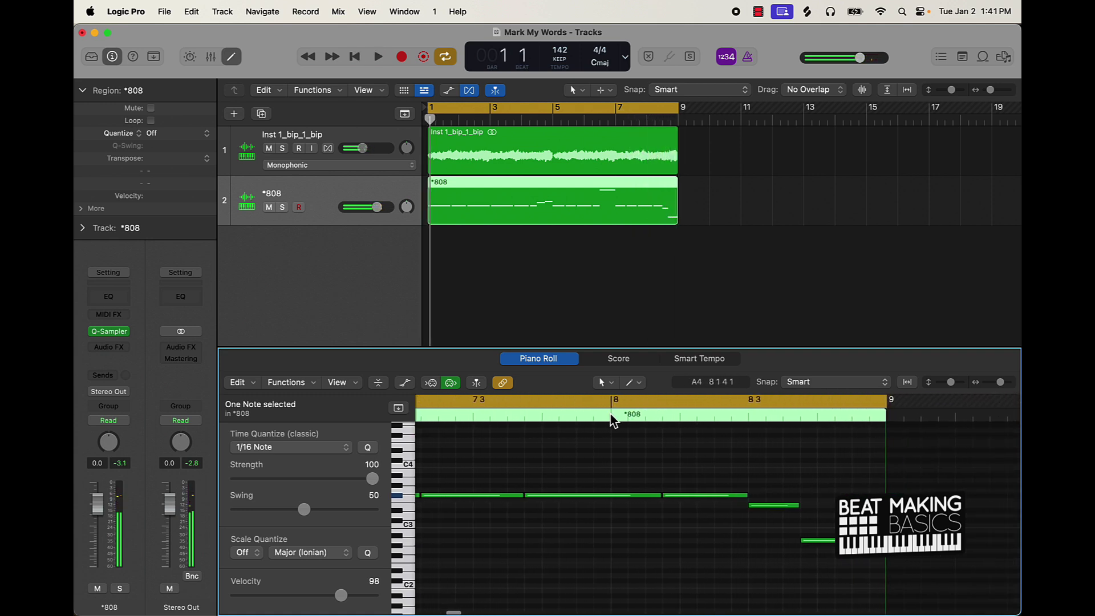
Listen from bar 8, then adjust its note edges so the 808 notes change on beats 2 and 4
{"action": "left_click", "coordinate": [611, 421]}
{"action": "key", "text": "space"}
{"action": "key", "text": "space"}
{"action": "mouse_move", "coordinate": [665, 494]}
{"action": "left_mouse_down"}
{"action": "mouse_move", "coordinate": [680, 508]}
{"action": "mouse_move", "coordinate": [663, 505]}
{"action": "mouse_move", "coordinate": [679, 496]}
{"action": "left_mouse_up"}
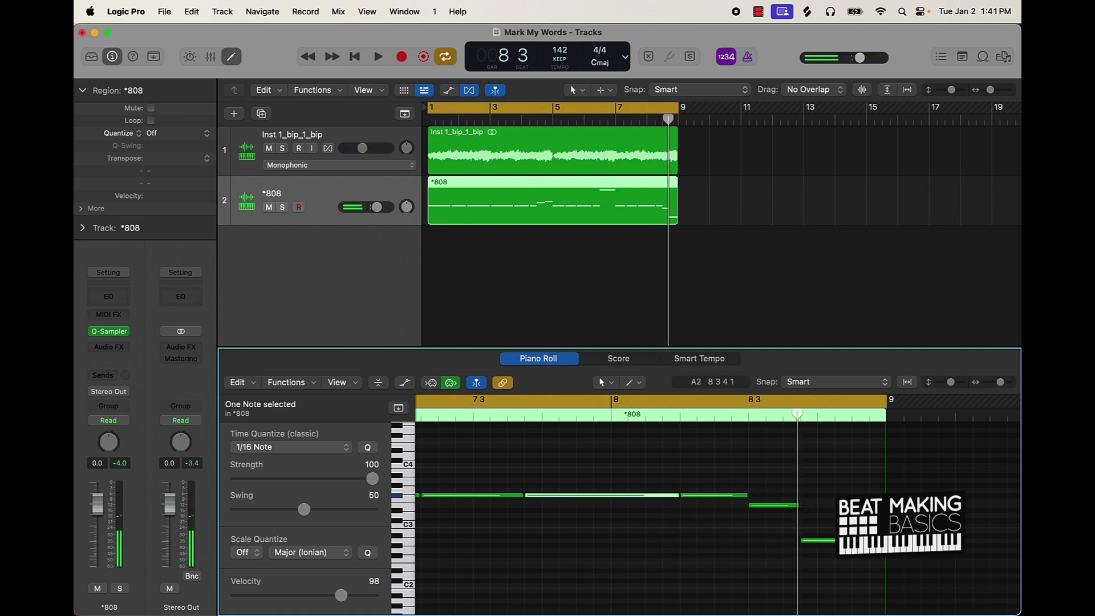
{"action": "left_click_drag", "start_coordinate": [804, 542], "coordinate": [818, 542]}
{"action": "left_click_drag", "start_coordinate": [796, 504], "coordinate": [817, 505]}
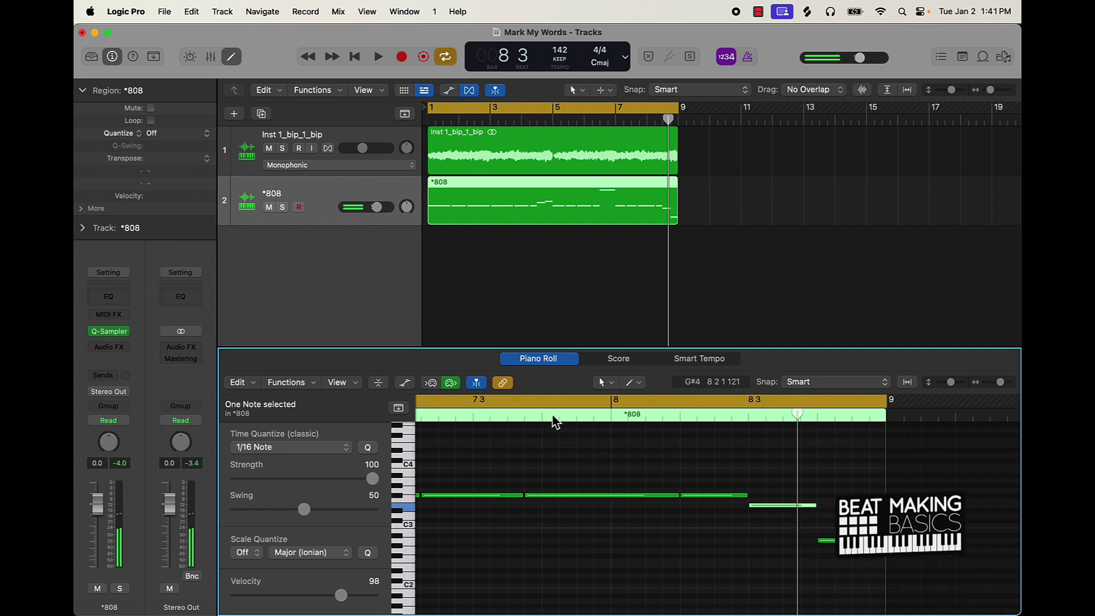
Listen to the end of bar 7, trim its last note to start on beat 4, and move the earlier note change to beat 2
{"action": "left_click", "coordinate": [518, 421]}
{"action": "key", "text": "space"}
{"action": "key", "text": "space"}
{"action": "left_click_drag", "start_coordinate": [525, 495], "coordinate": [543, 502]}
{"action": "scroll", "coordinate": [614, 506], "scroll_direction": "left", "scroll_amount": 5}
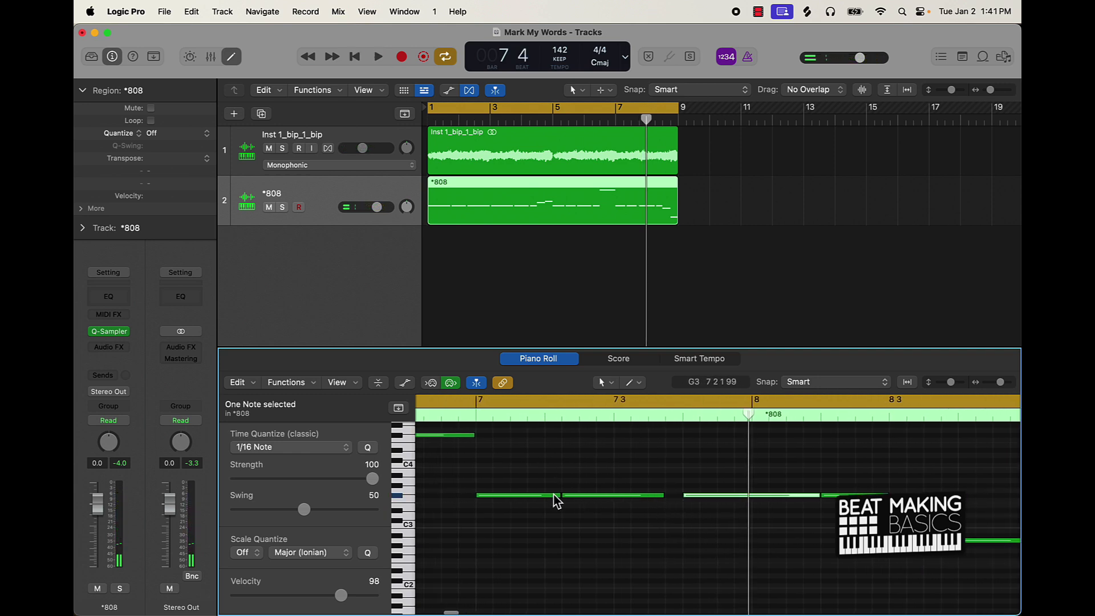
{"action": "left_click_drag", "start_coordinate": [554, 495], "coordinate": [548, 504]}
Select all the 808 notes and quantize them to 1/8 Swing A
{"action": "key", "text": "super+a"}
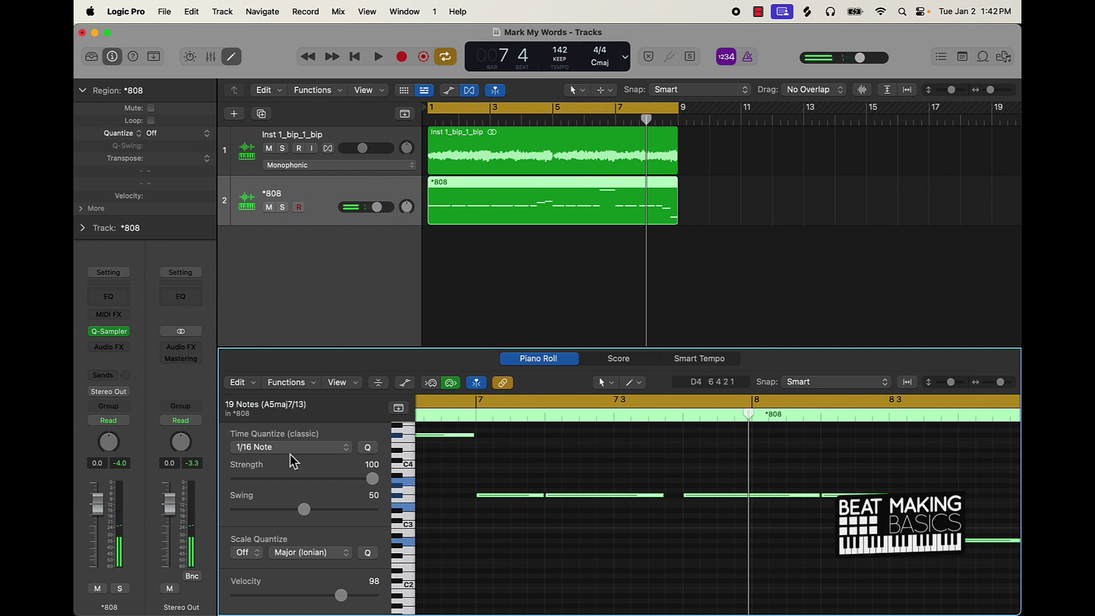
{"action": "left_click", "coordinate": [259, 446]}
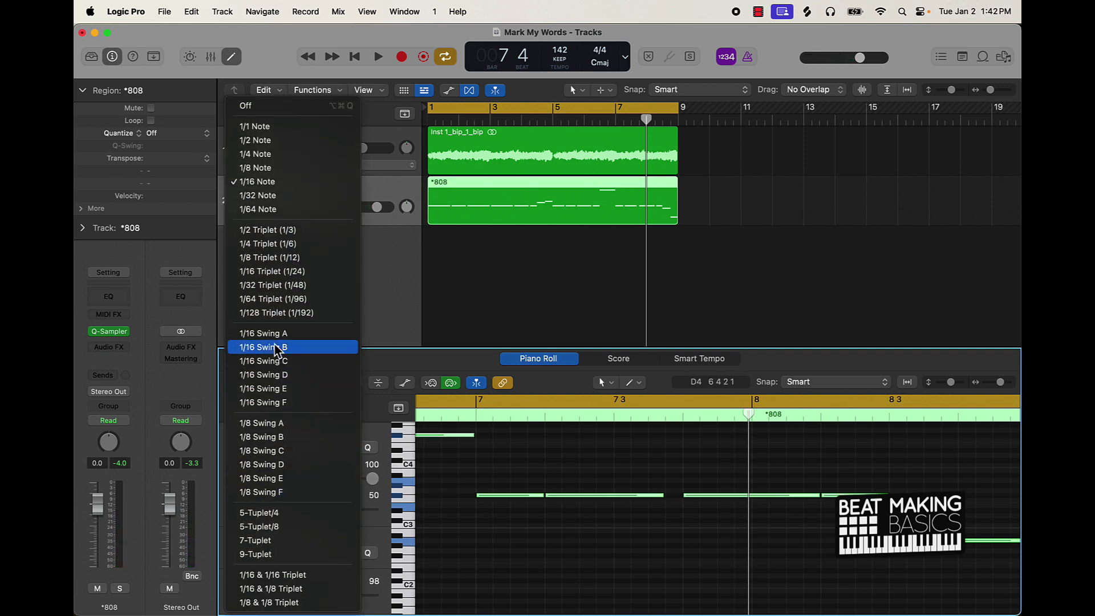
{"action": "left_click", "coordinate": [273, 428]}
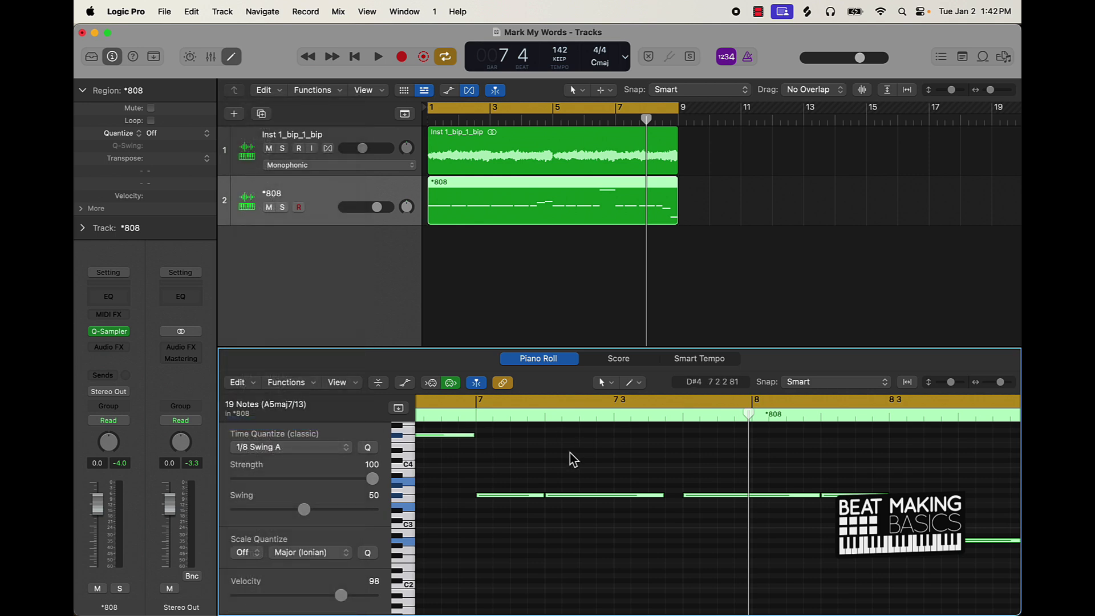
Trim every 808 note's end to the following note with Force Legato, and play the loop from the start
{"action": "right_click", "coordinate": [627, 502]}
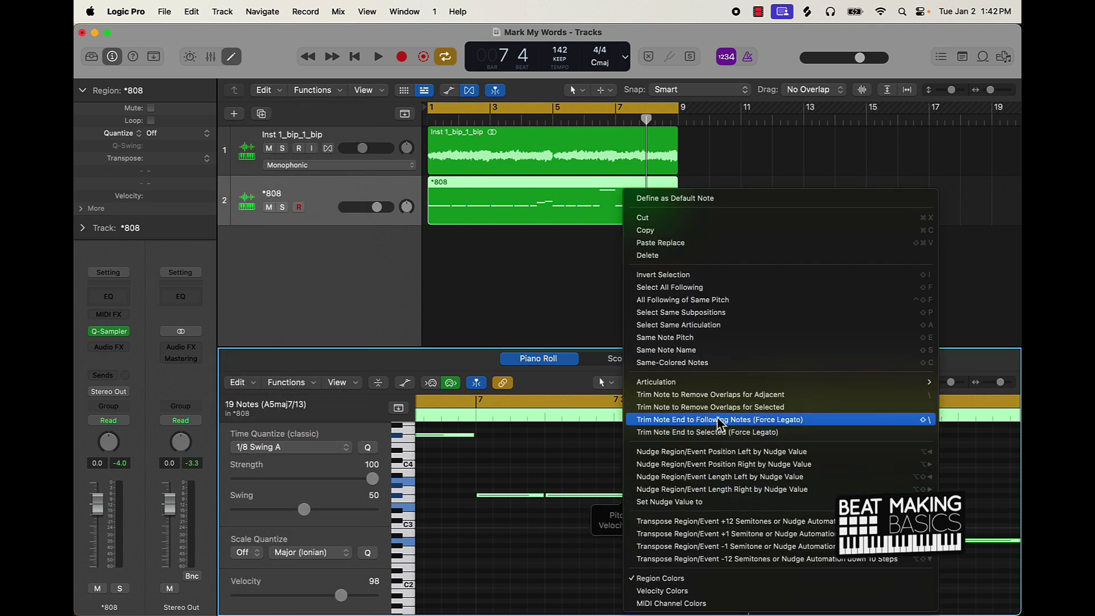
{"action": "left_click", "coordinate": [656, 418]}
{"action": "key", "text": "space"}
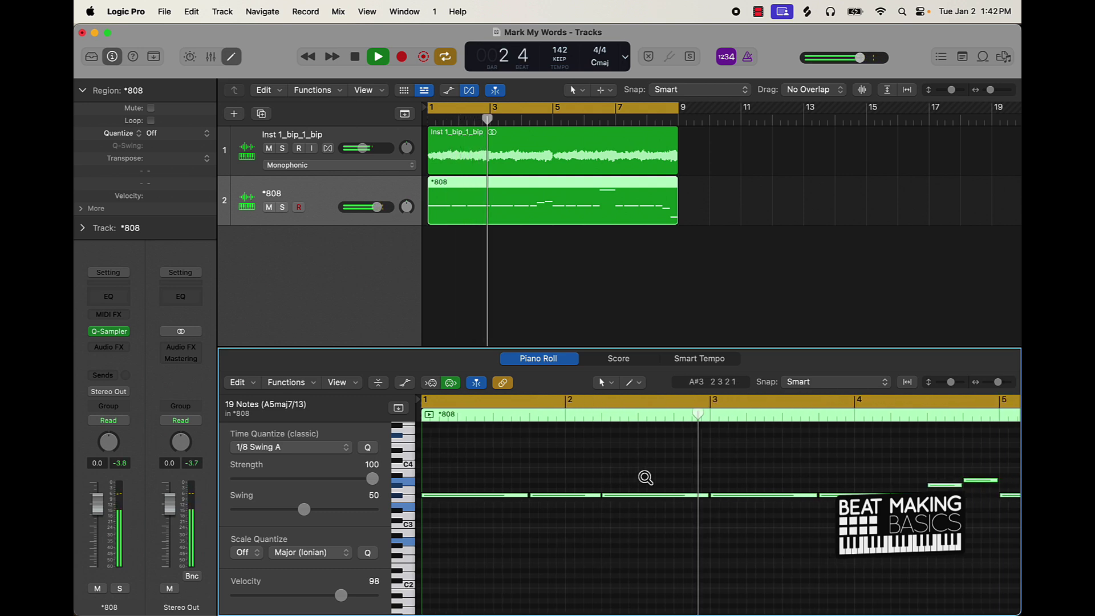
{"action": "left_click", "coordinate": [645, 477], "text": "ctrl+alt"}
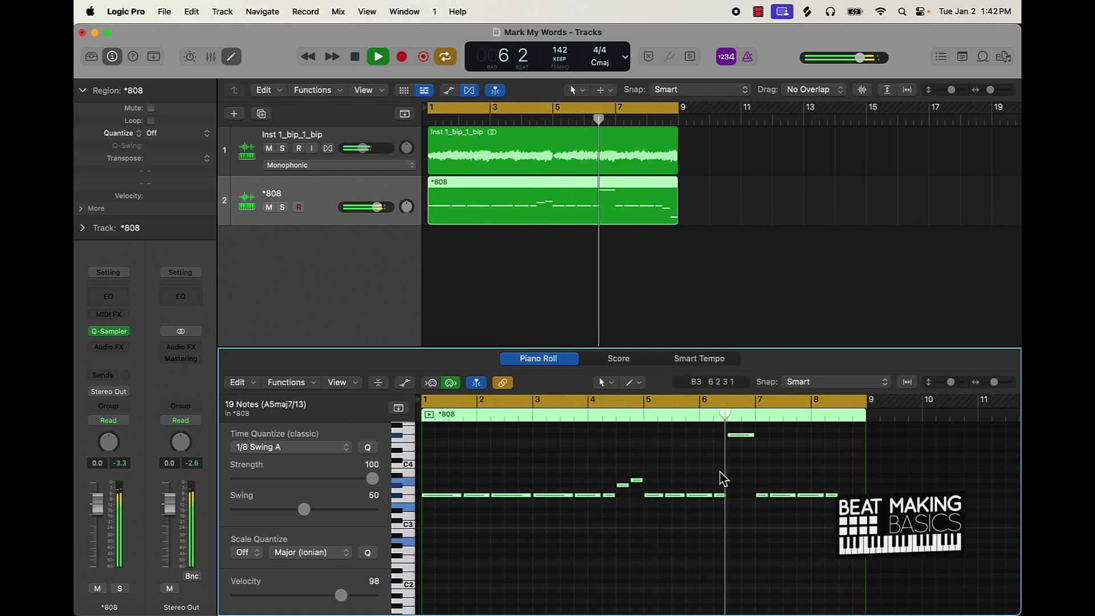
Split the high F#4 note in bar 6 at beat 4, lower its second piece to C#4, and listen to the result
{"action": "key", "text": "space"}
{"action": "left_click", "coordinate": [743, 415]}
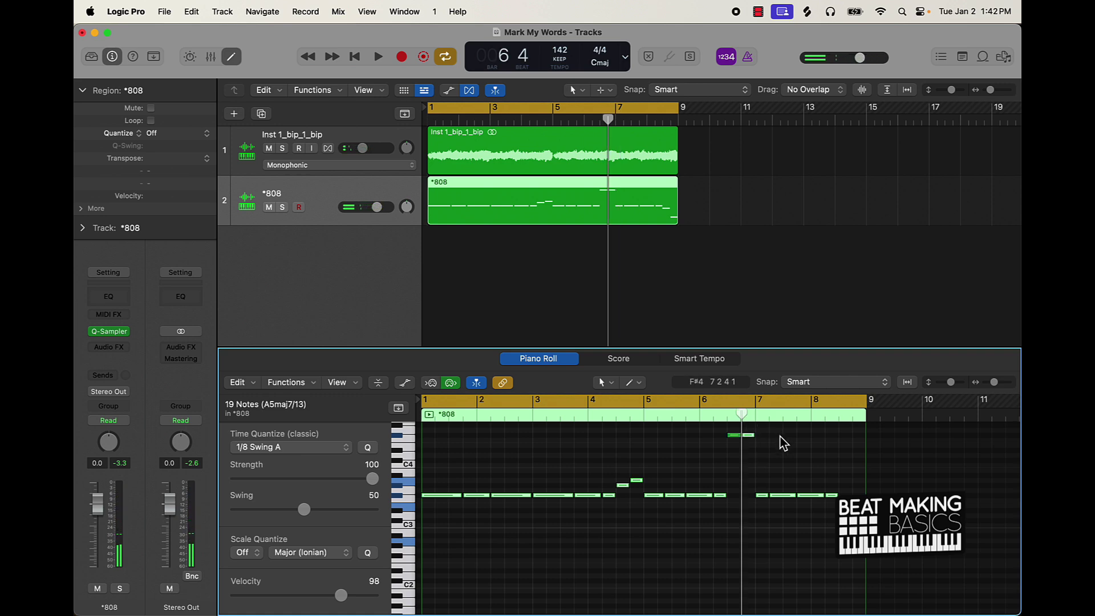
{"action": "scroll", "coordinate": [783, 444], "scroll_direction": "right", "scroll_amount": 3}
{"action": "left_click", "coordinate": [710, 444]}
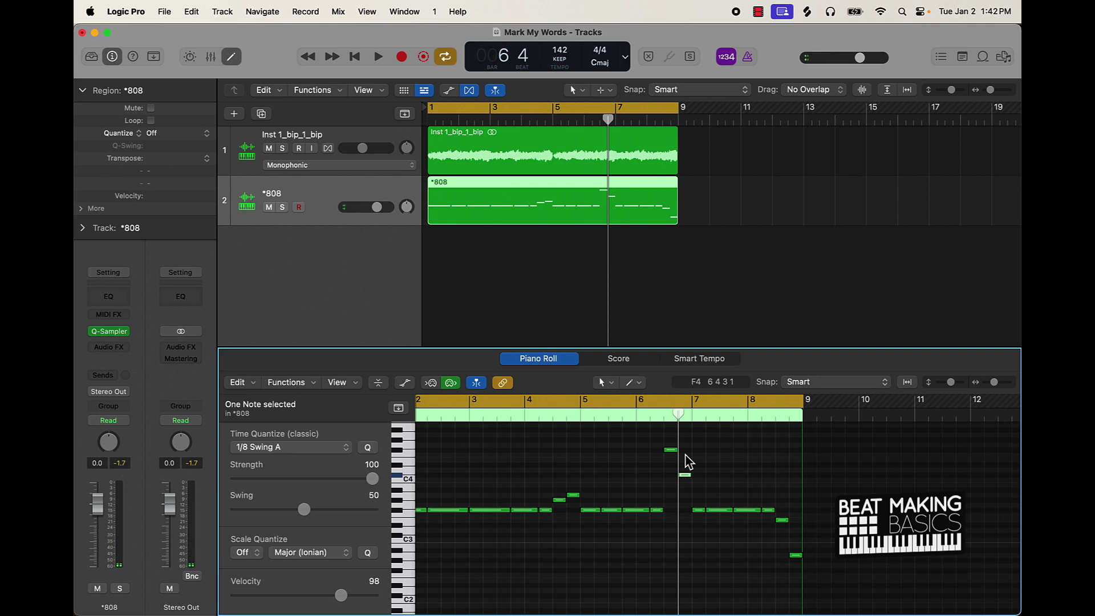
{"action": "left_click", "coordinate": [689, 461]}
{"action": "key", "text": "space"}
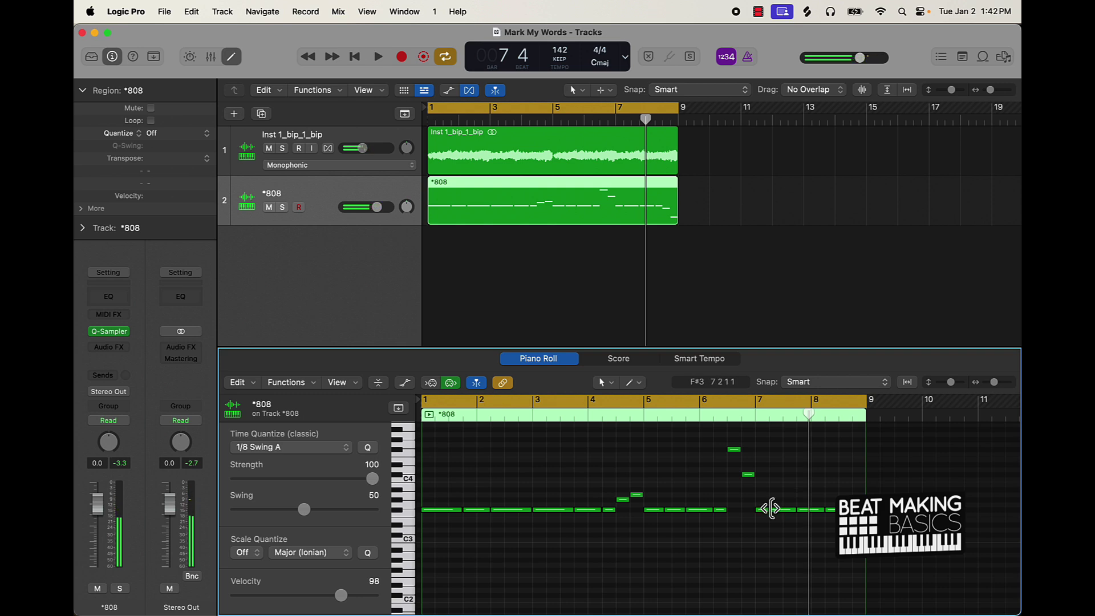
Lengthen the first 808 note of bar 7 to midway through beat 2, and play from the end of bar 6
{"action": "scroll", "coordinate": [771, 508], "scroll_direction": "up", "scroll_amount": 5}
{"action": "left_click_drag", "start_coordinate": [703, 509], "coordinate": [719, 516]}
{"action": "left_click", "coordinate": [656, 412]}
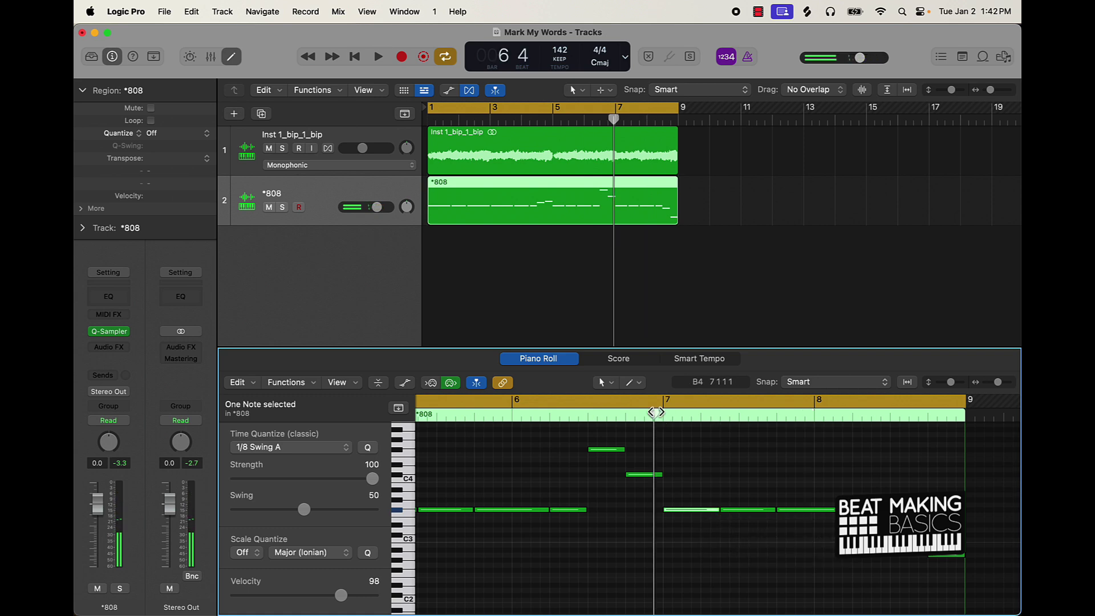
{"action": "key", "text": "space"}
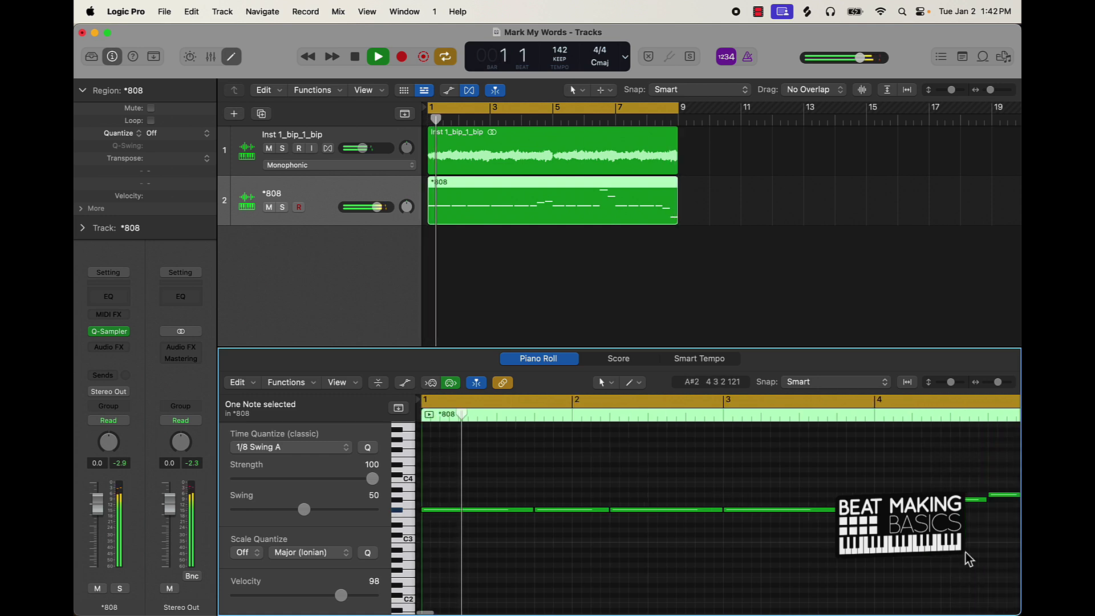
{"action": "key", "text": "space"}
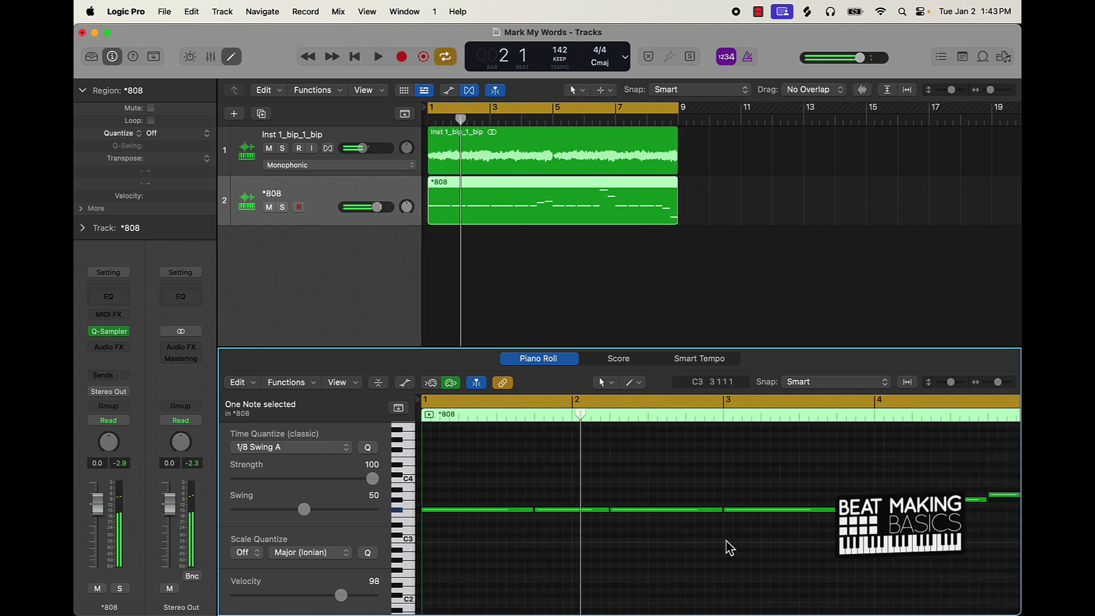
Rename the bass track as 808 and add a new software instrument track with an empty Quick Sampler below it
{"action": "double_click", "coordinate": [276, 195]}
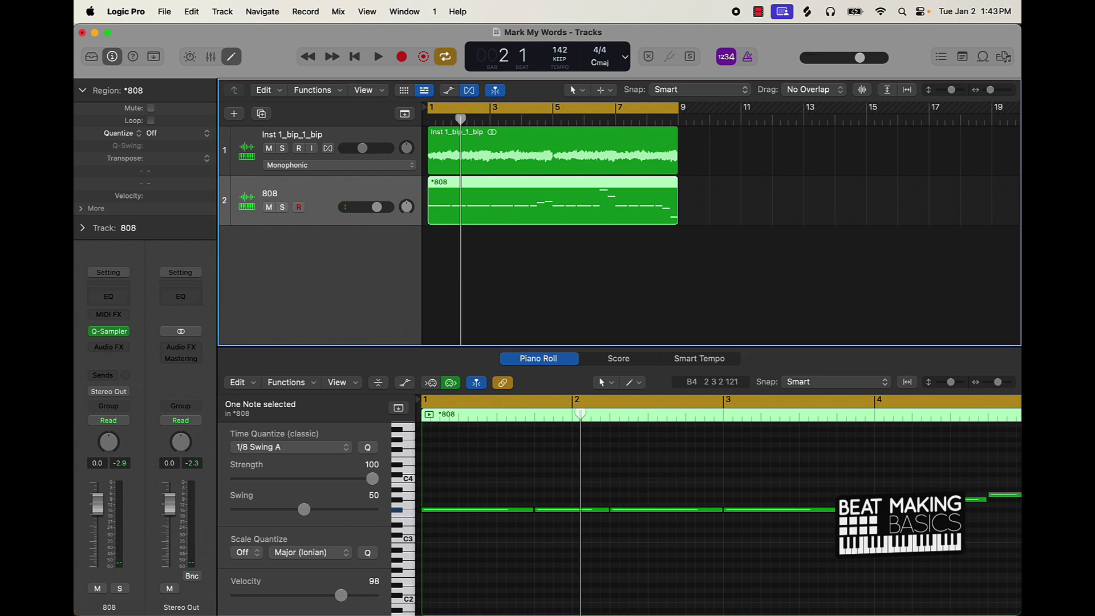
{"action": "left_click", "coordinate": [234, 114]}
{"action": "left_click", "coordinate": [803, 494]}
{"action": "left_click", "coordinate": [345, 195]}
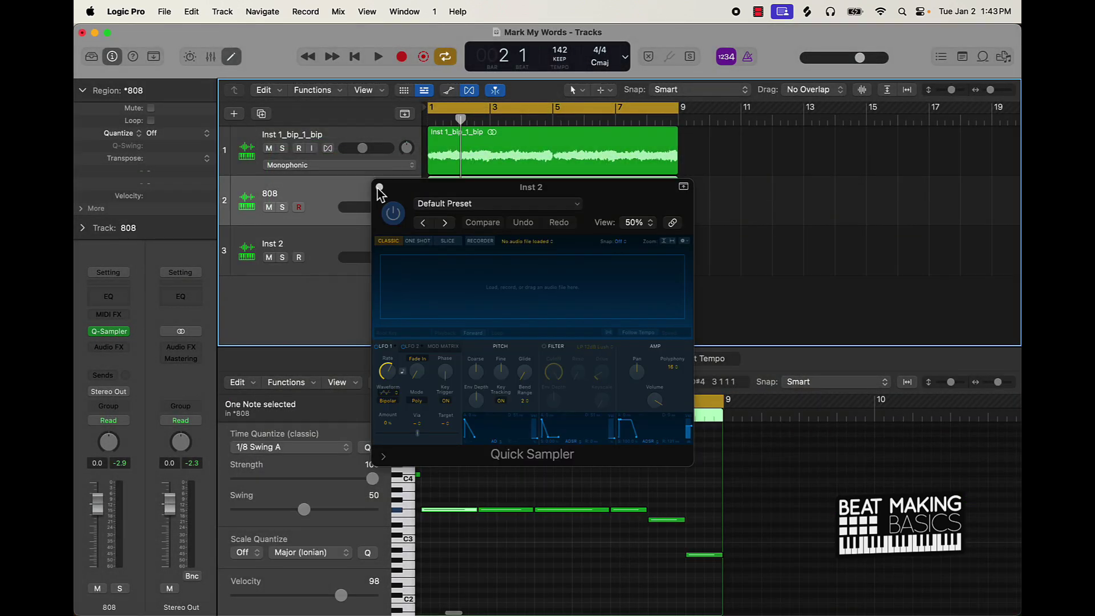
{"action": "left_click", "coordinate": [380, 188]}
Turn on the filter in the 808's Quick Sampler and raise its drive while the loop plays
{"action": "left_click", "coordinate": [112, 332]}
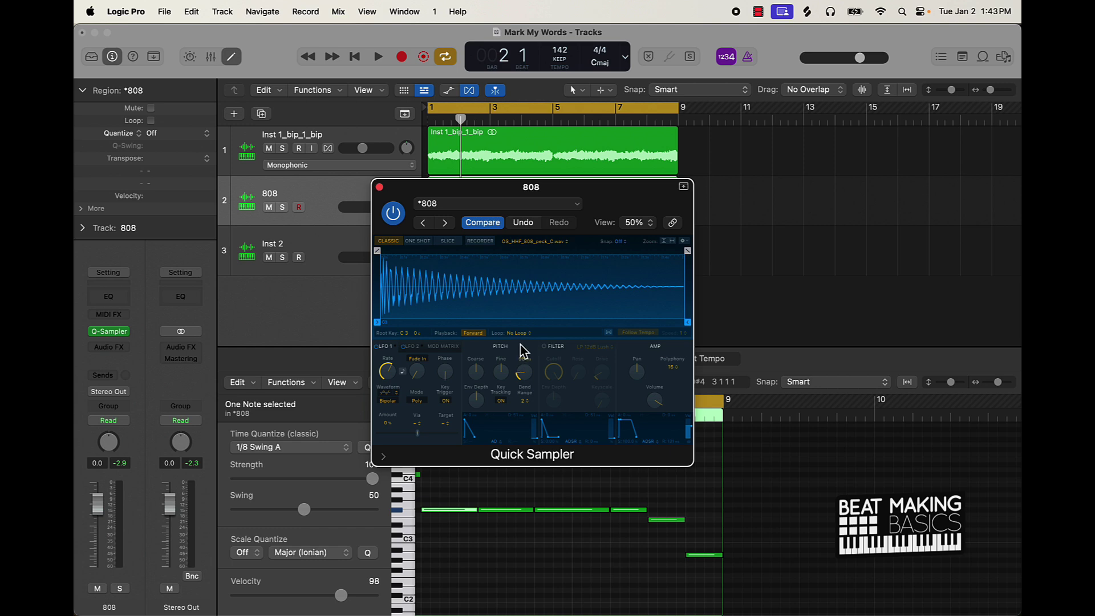
{"action": "left_click", "coordinate": [569, 493]}
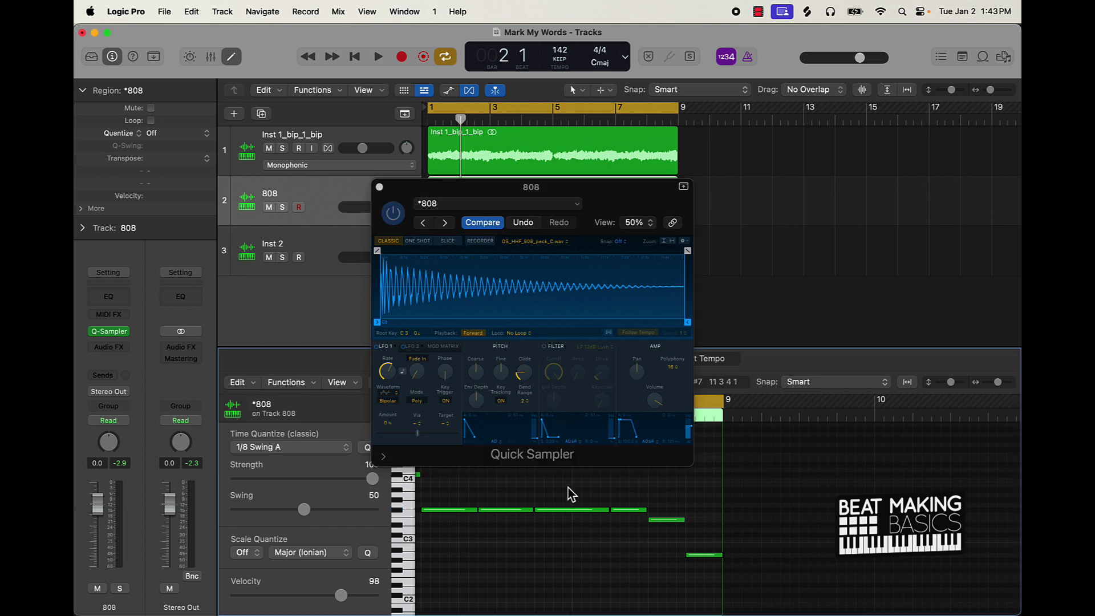
{"action": "key", "text": "space"}
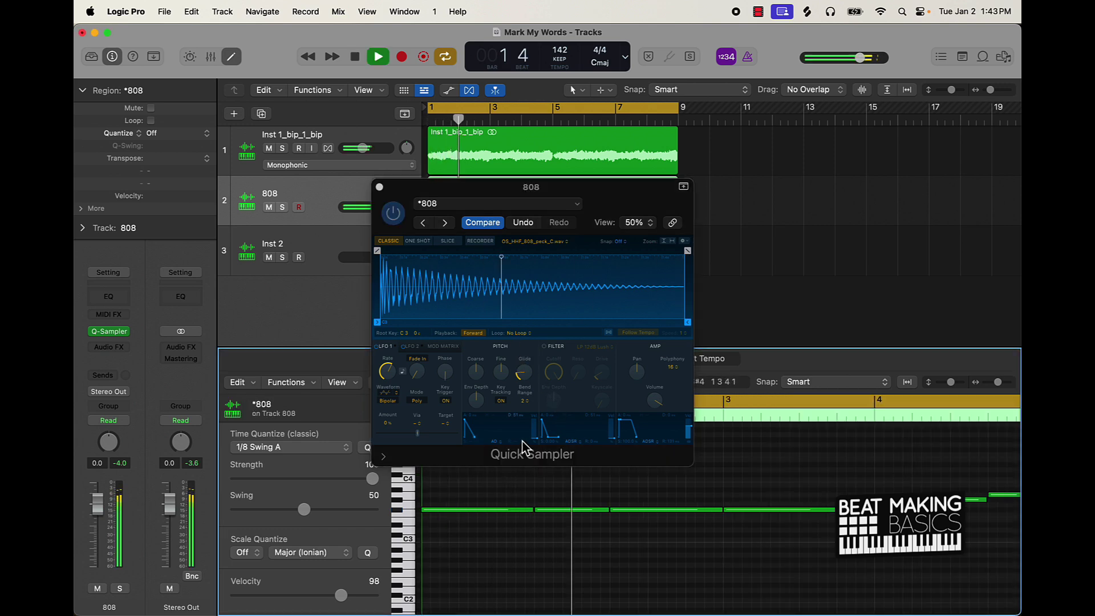
{"action": "key", "text": "space"}
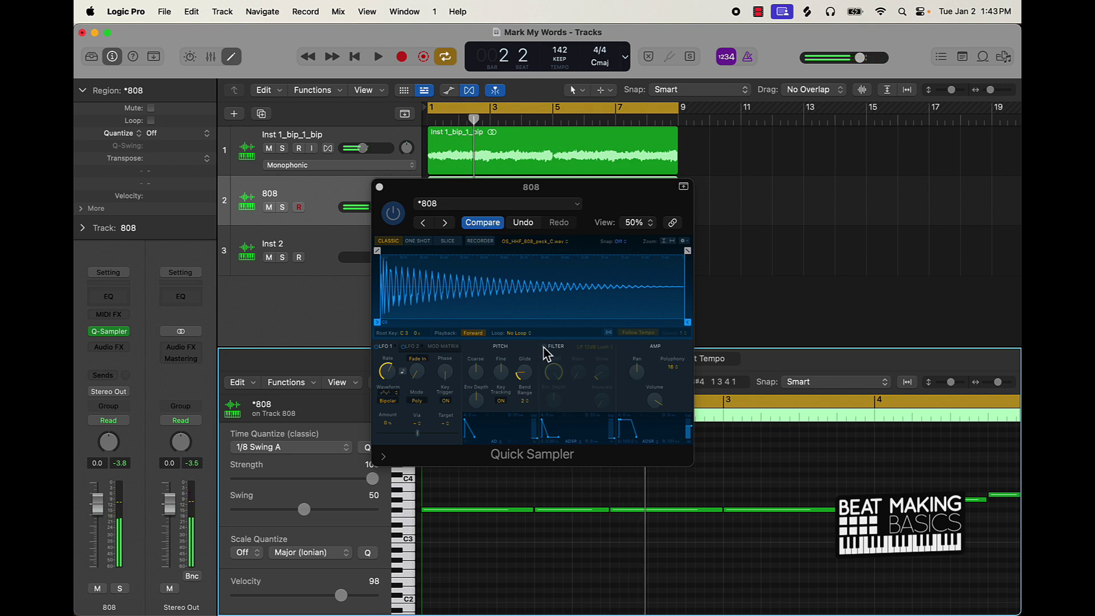
{"action": "left_click", "coordinate": [544, 346]}
{"action": "key", "text": "space"}
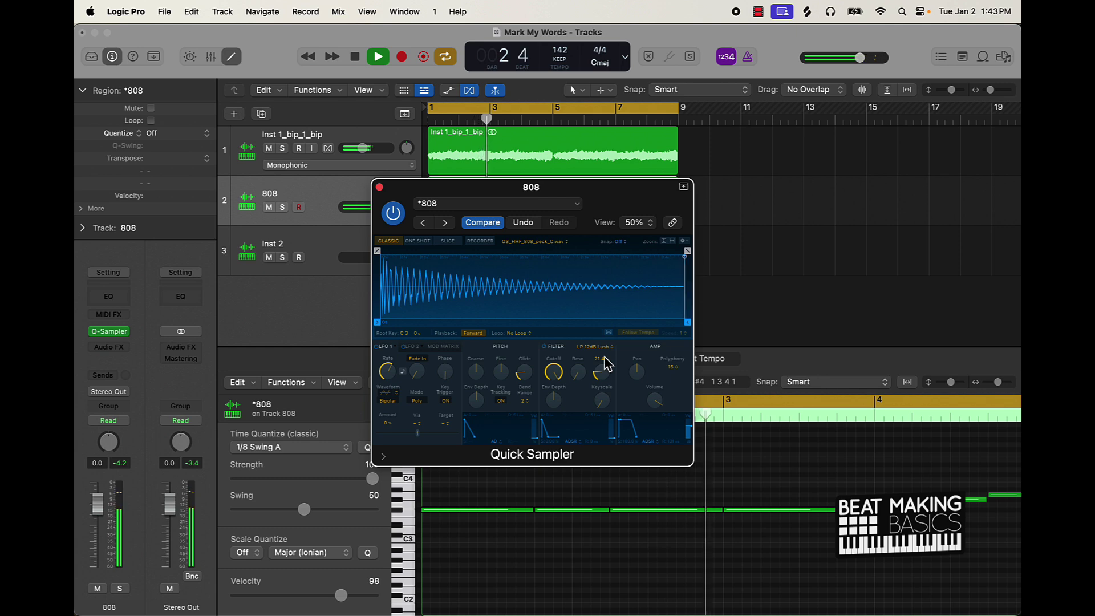
{"action": "left_click", "coordinate": [379, 188]}
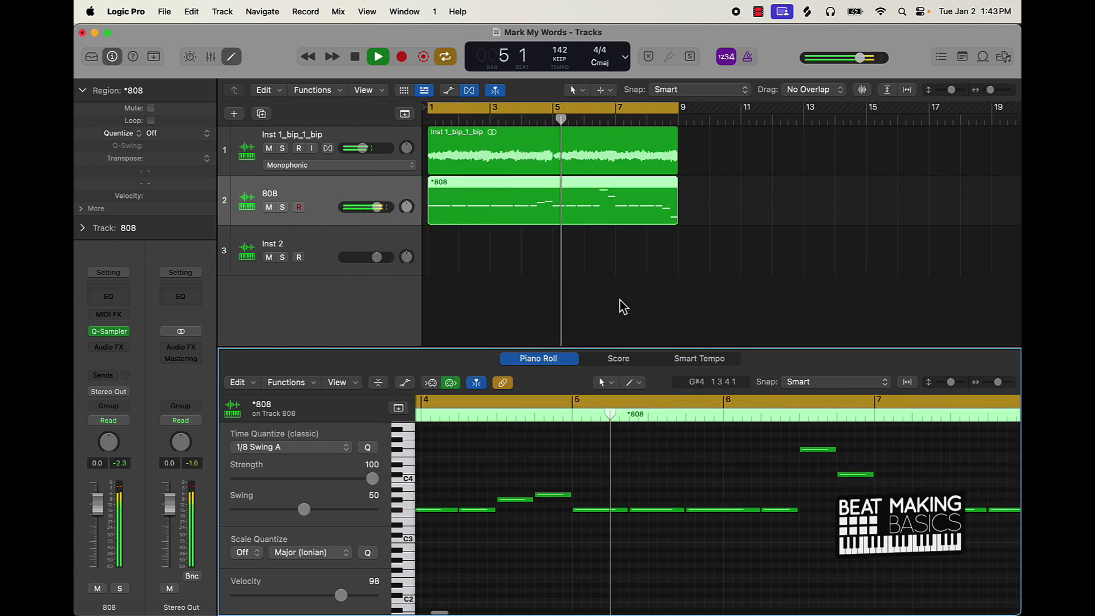
{"action": "key", "text": "space"}
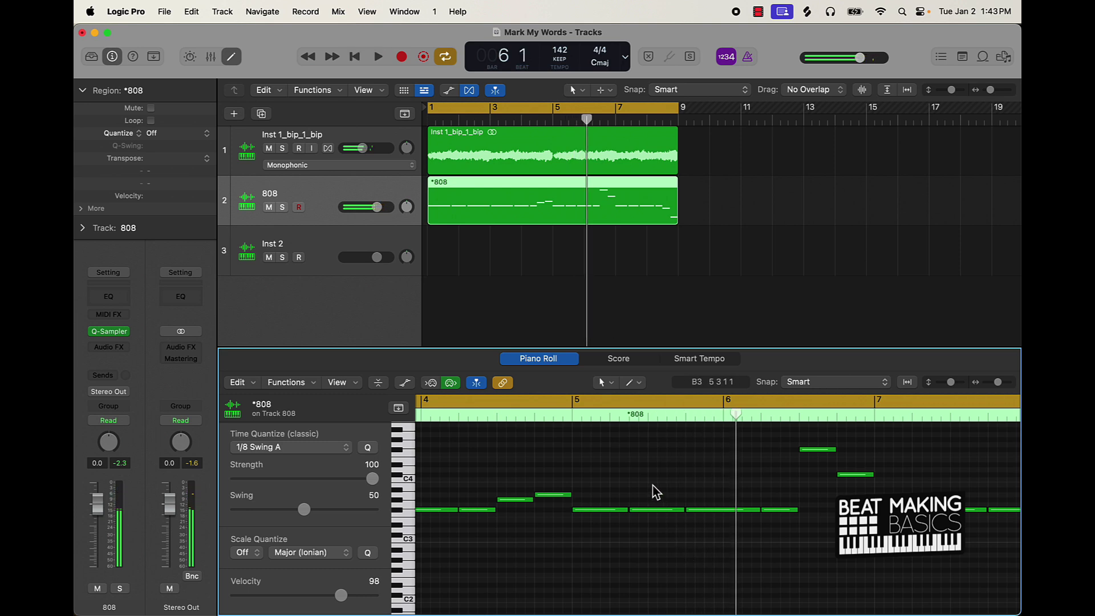
Lengthen the first 808 note of bar 5 over the second one to beat 4, and replay the loop from bar 1
{"action": "left_click_drag", "start_coordinate": [630, 516], "coordinate": [687, 520]}
{"action": "key", "text": "space"}
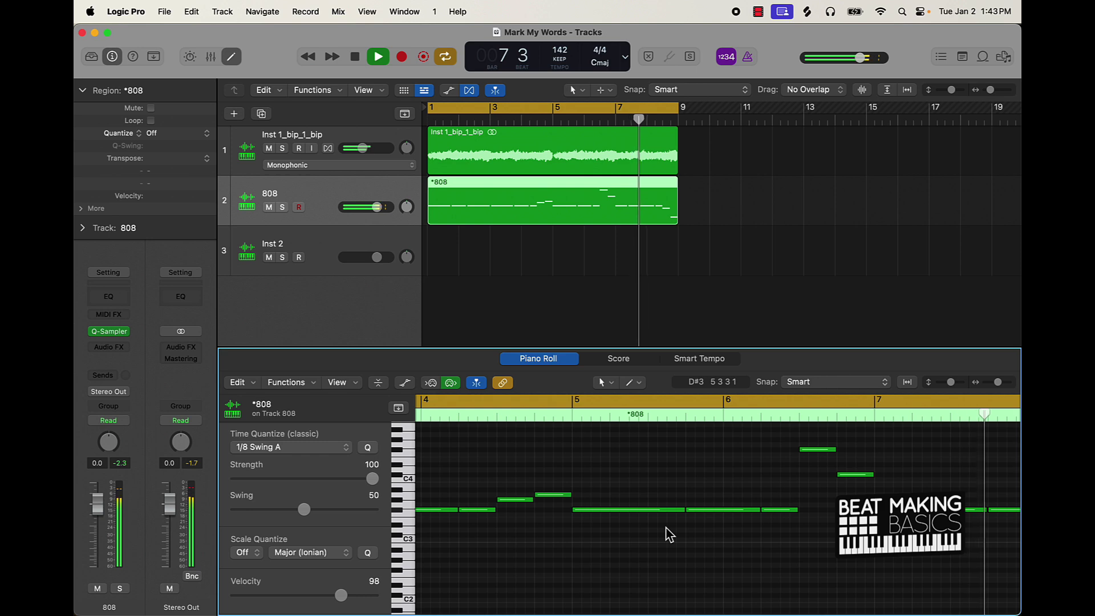
{"action": "key", "text": "space"}
{"action": "left_click", "coordinate": [762, 419]}
{"action": "left_click", "coordinate": [764, 510]}
{"action": "key", "text": "Return"}
{"action": "key", "text": "space"}
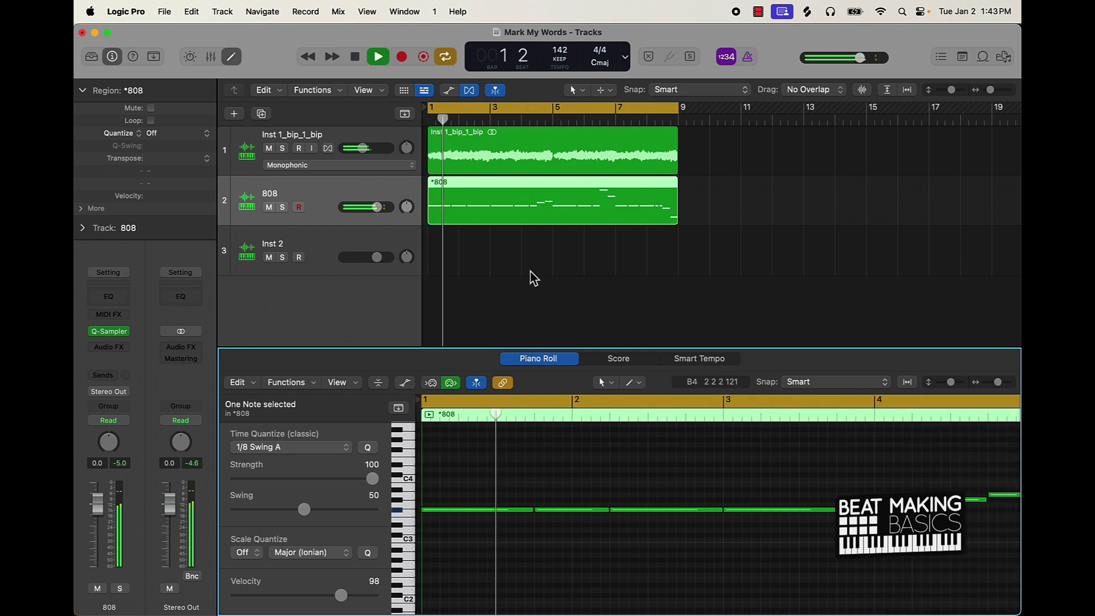
Load the *Snare preset into the Quick Sampler of the new instrument track
{"action": "left_click", "coordinate": [333, 263]}
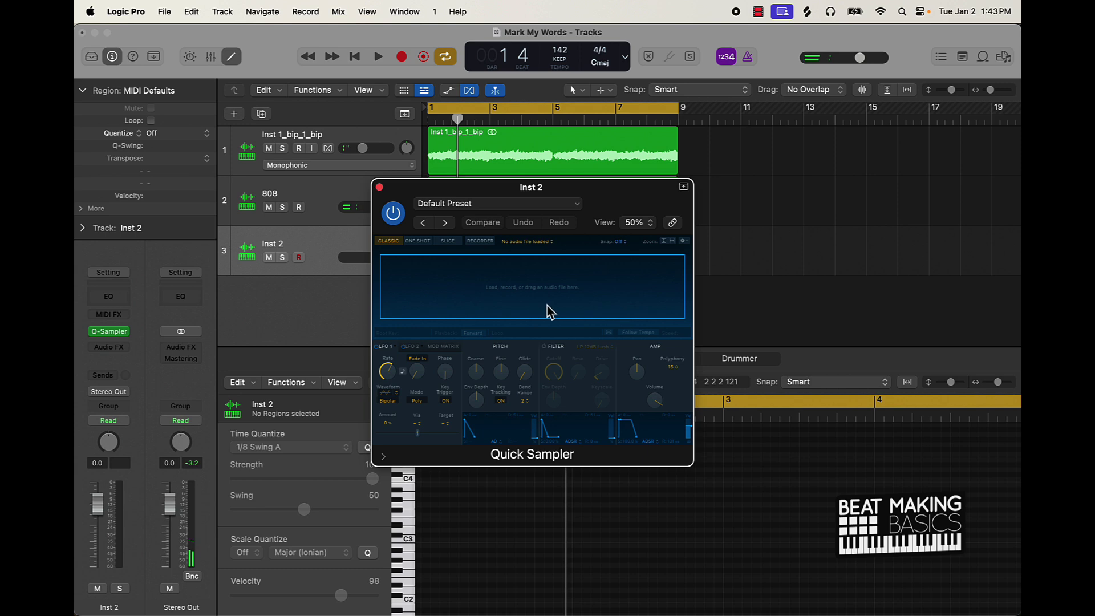
{"action": "left_click", "coordinate": [475, 204]}
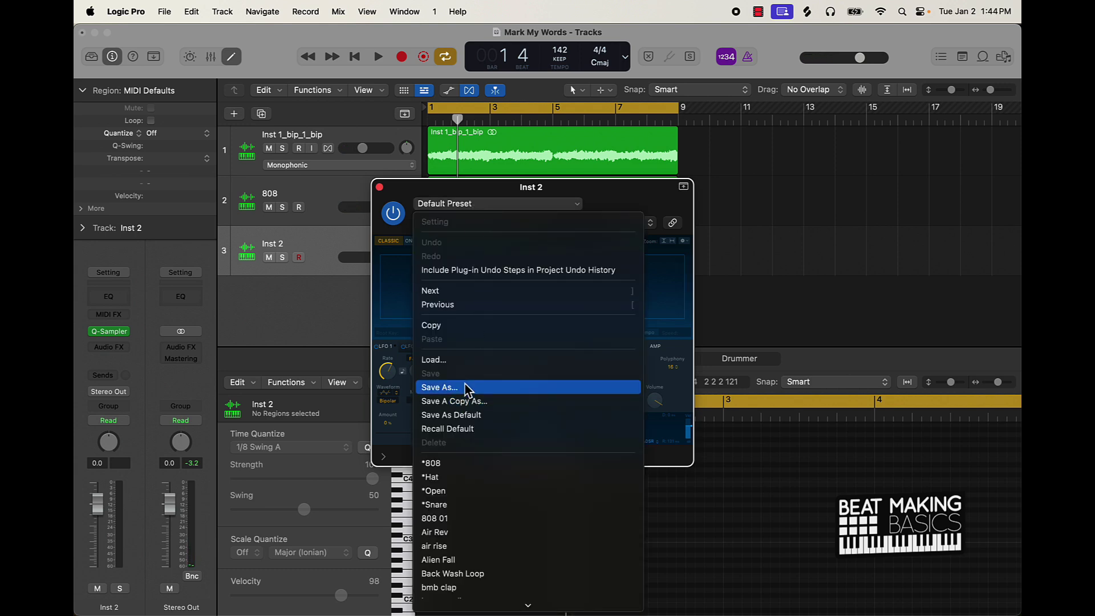
{"action": "left_click", "coordinate": [454, 511]}
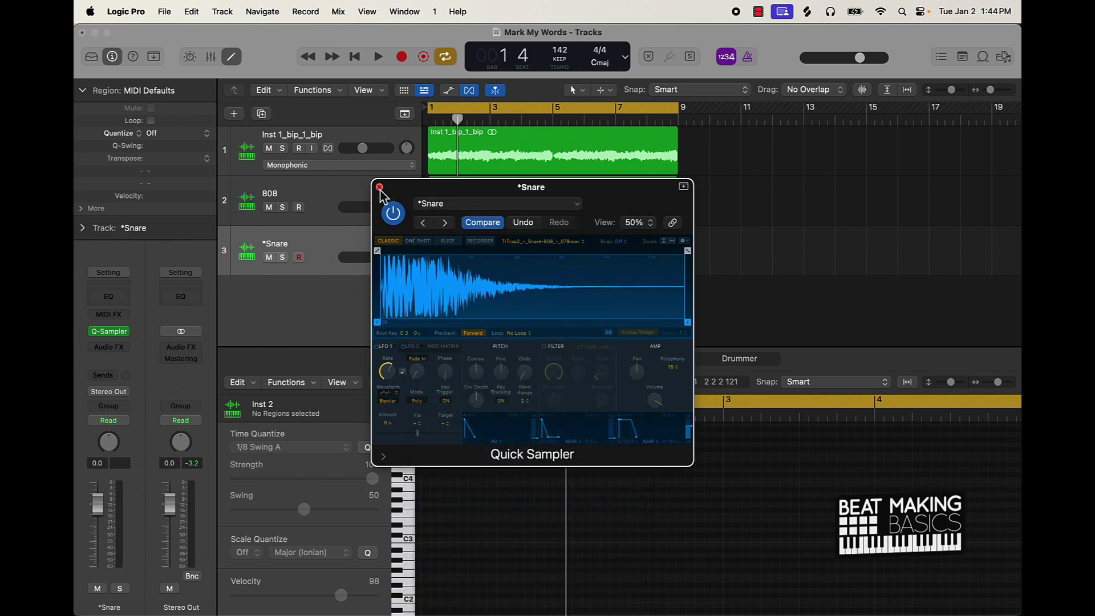
{"action": "left_click", "coordinate": [379, 187]}
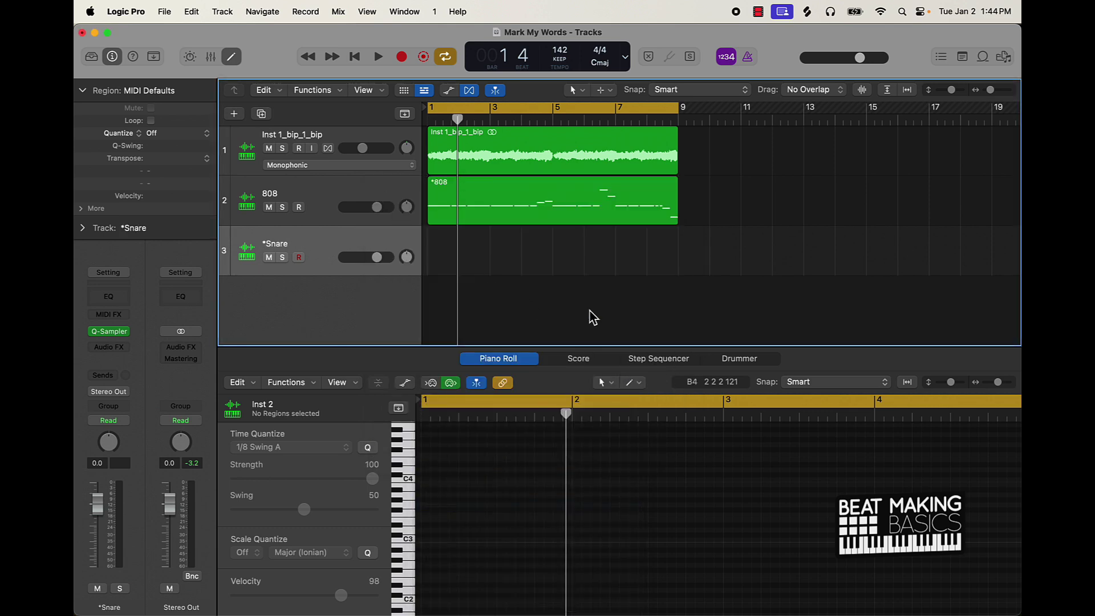
Create a snare pattern from bar 1 in the Step Sequencer with a hit on step 9 of 16
{"action": "key", "text": "Return"}
{"action": "left_click", "coordinate": [650, 359]}
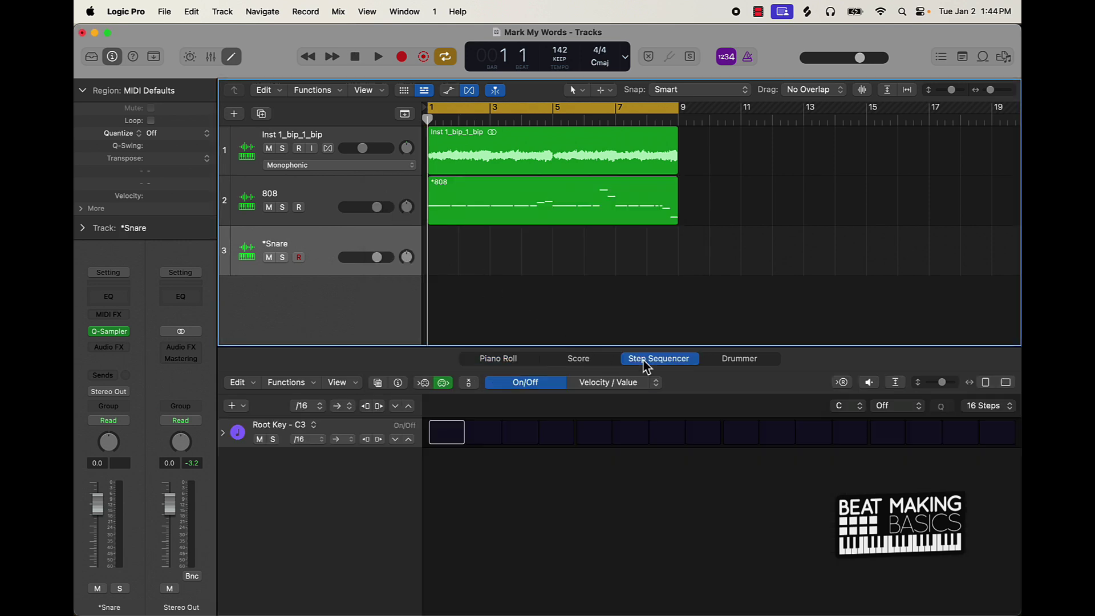
{"action": "left_click", "coordinate": [741, 433]}
Repeat the four-bar snare region once to fill the eight-bar loop, and play the beat
{"action": "left_click", "coordinate": [471, 269]}
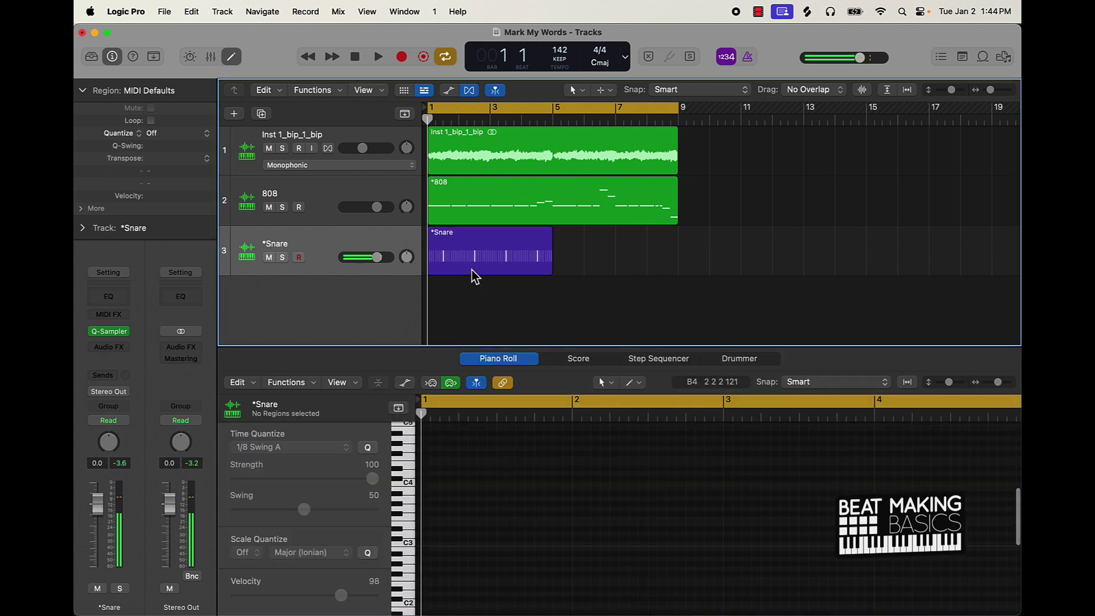
{"action": "key", "text": "super+r"}
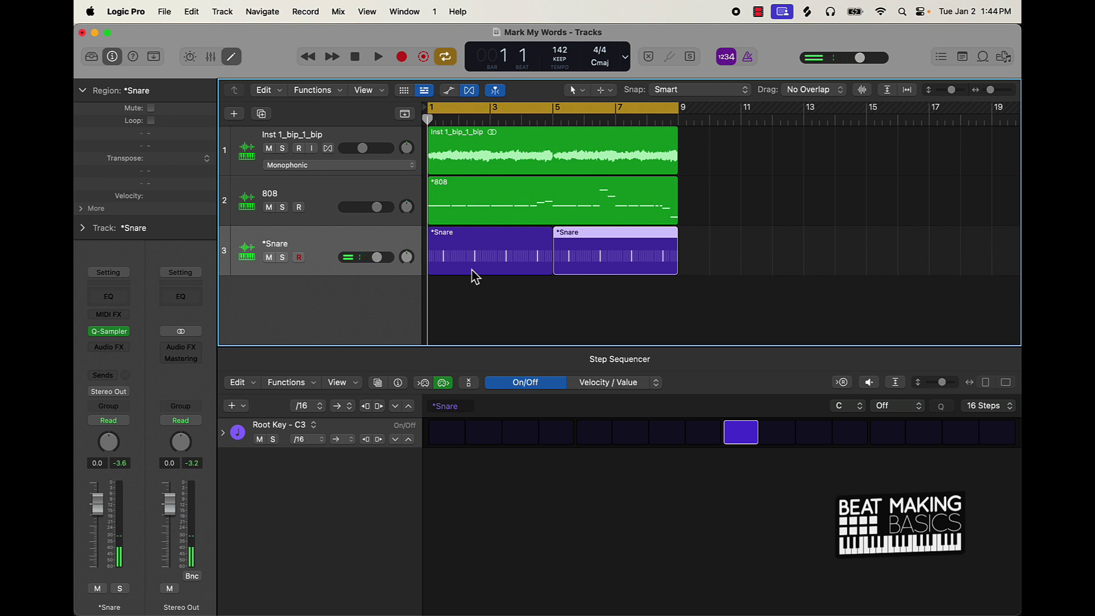
{"action": "key", "text": "space"}
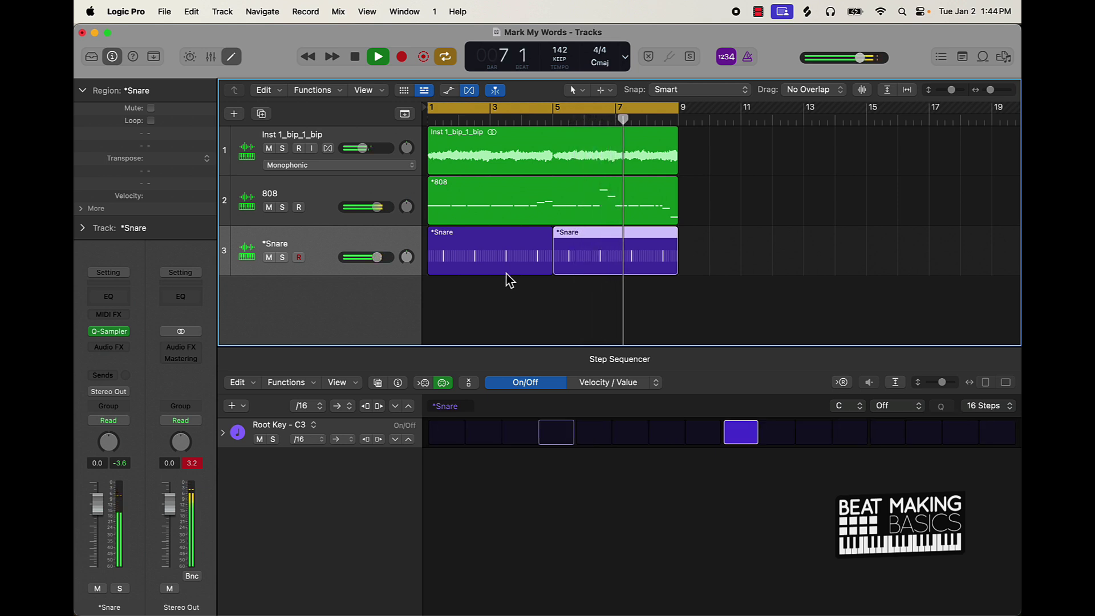
{"action": "key", "text": "space"}
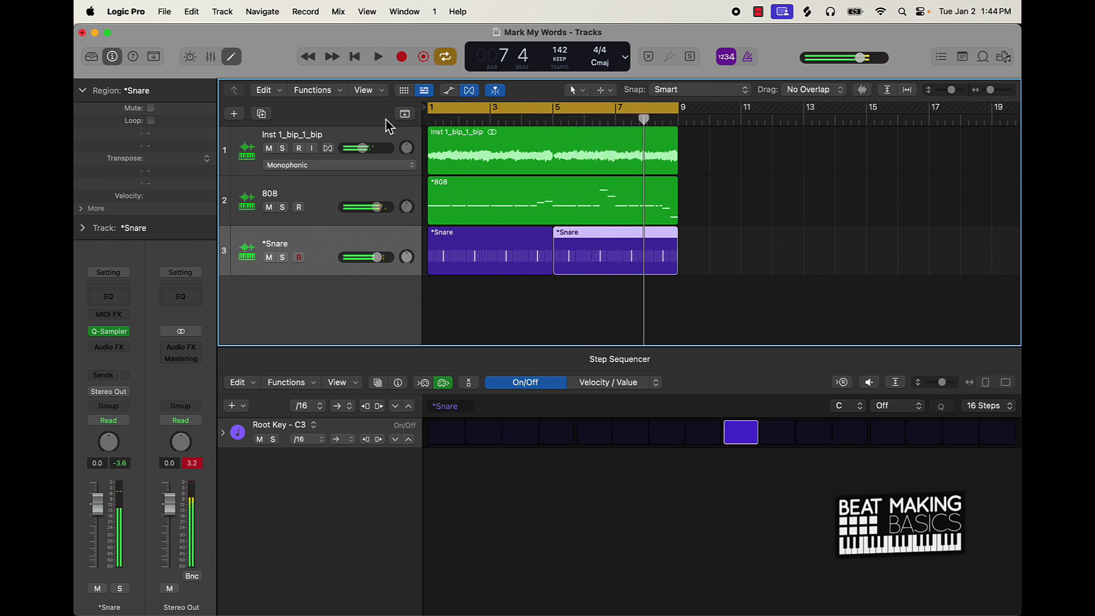
Turn on Flex for the sample track and raise the project tempo to 154 while the loop plays from the start
{"action": "left_click", "coordinate": [328, 149]}
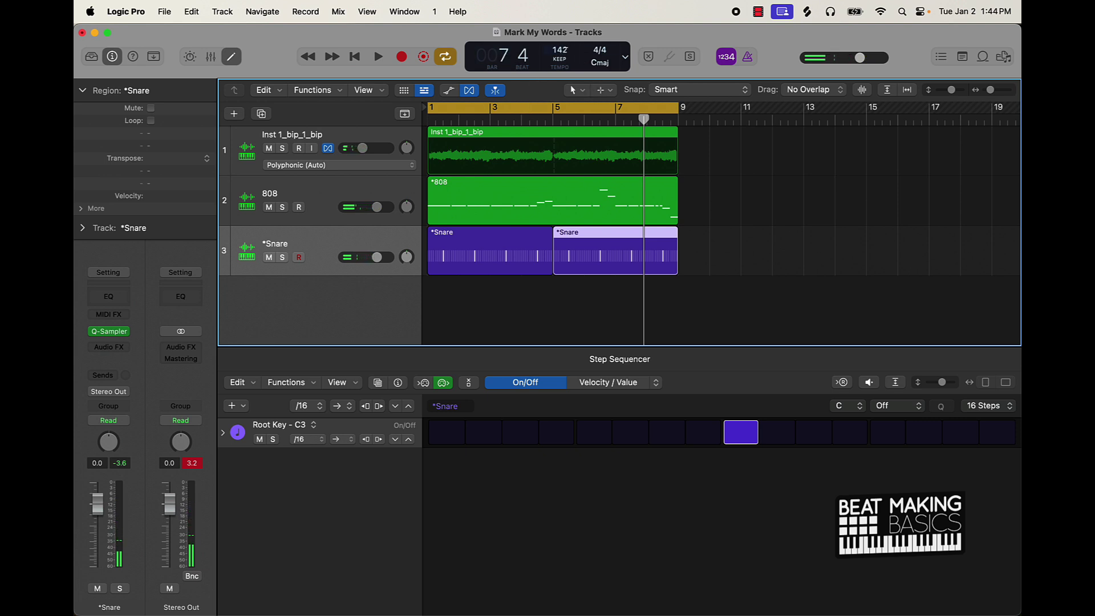
{"action": "key", "text": "space"}
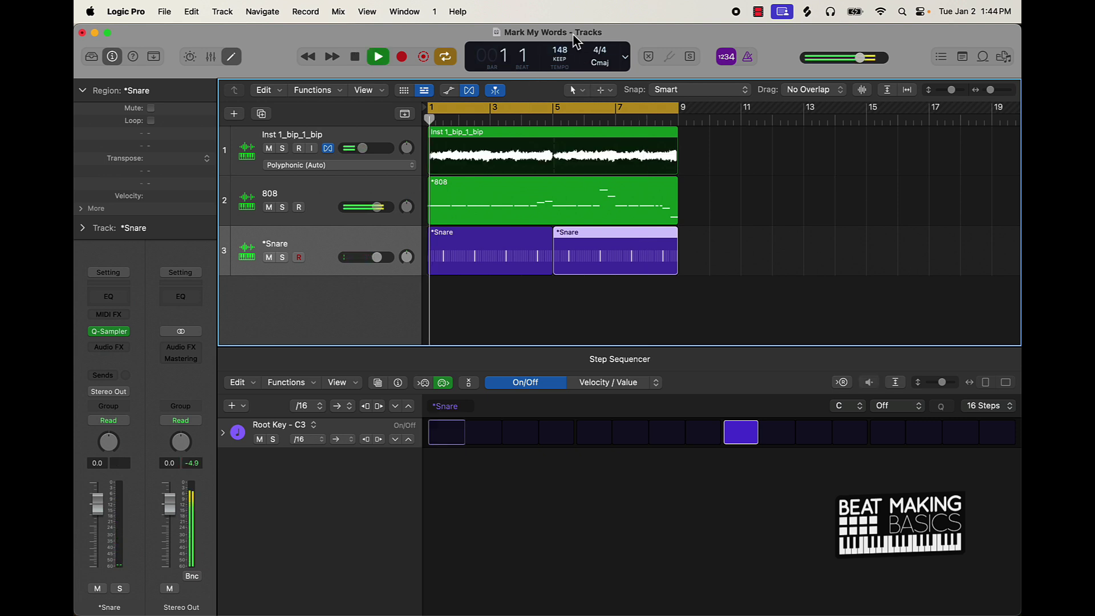
{"action": "key", "text": "Return"}
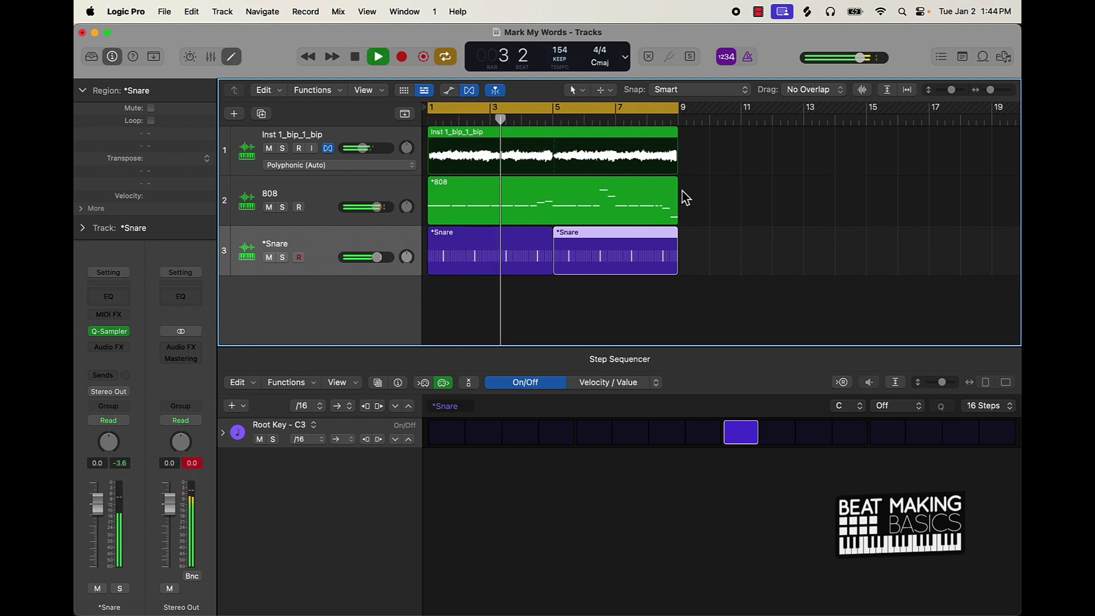
Convert the two snare pattern regions to MIDI and join them into one eight-bar region
{"action": "left_click", "coordinate": [358, 243]}
{"action": "key", "text": "space"}
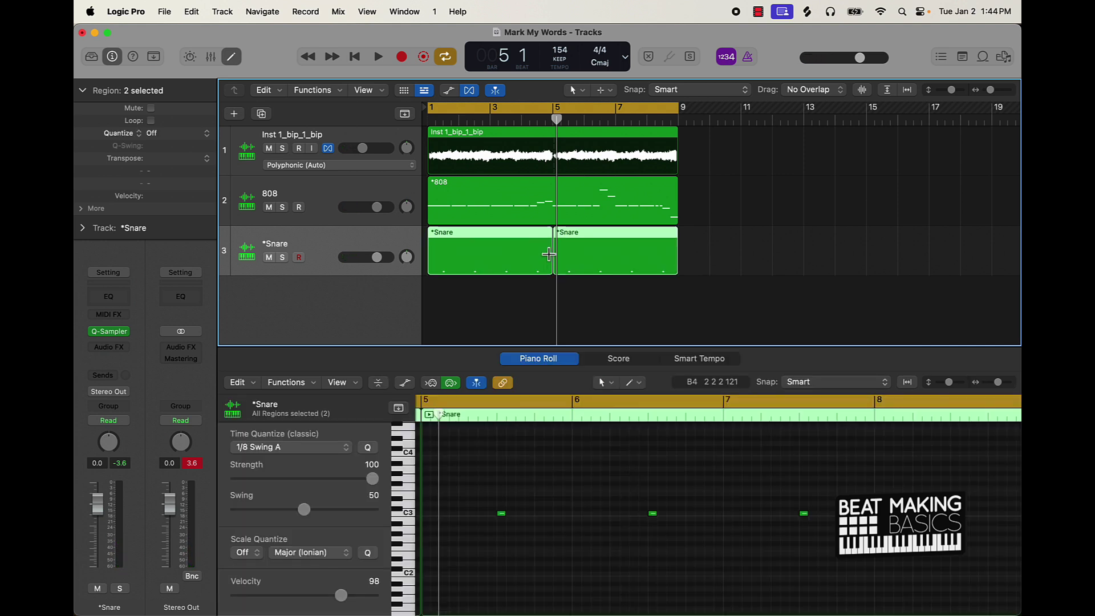
{"action": "key", "text": "super+j"}
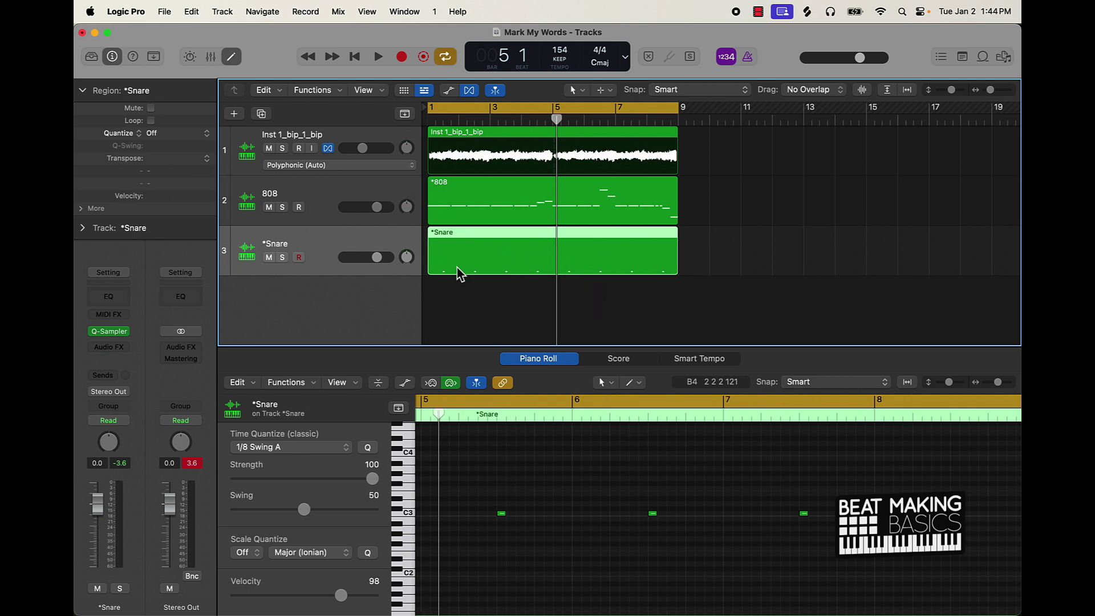
Add an extra C3 snare hit on the third sixteenth of bar 6 and play the loop to check it
{"action": "left_click", "coordinate": [502, 514]}
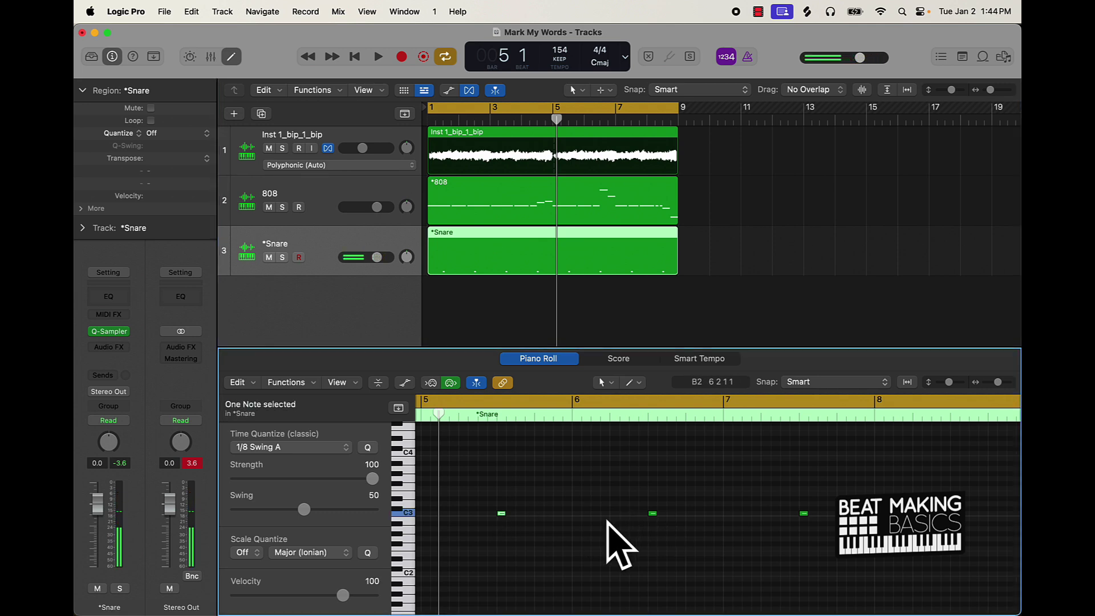
{"action": "key", "text": "space"}
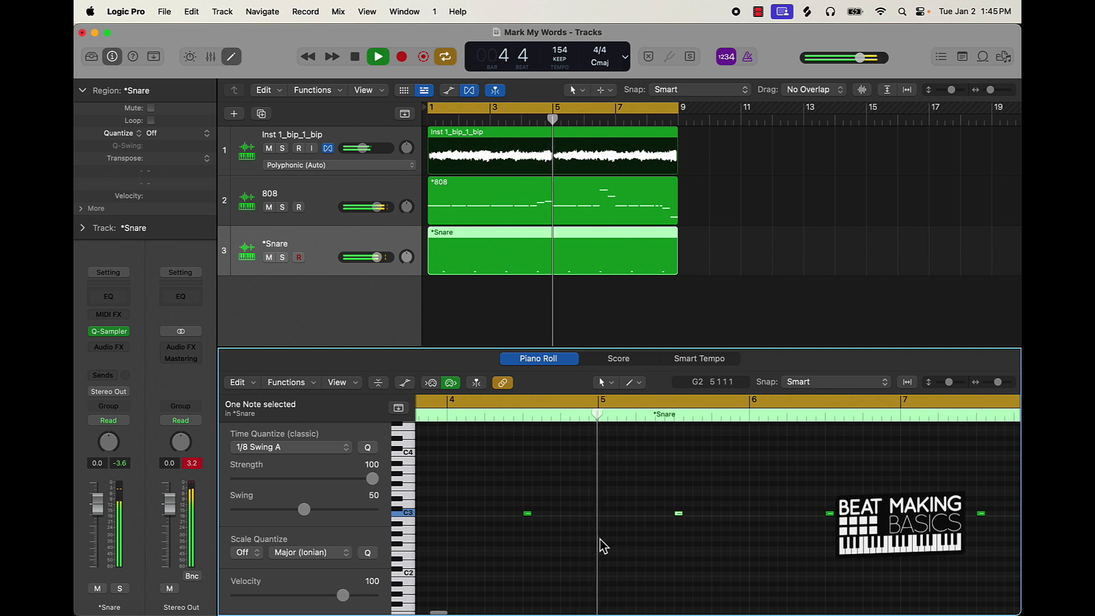
{"action": "key", "text": "space"}
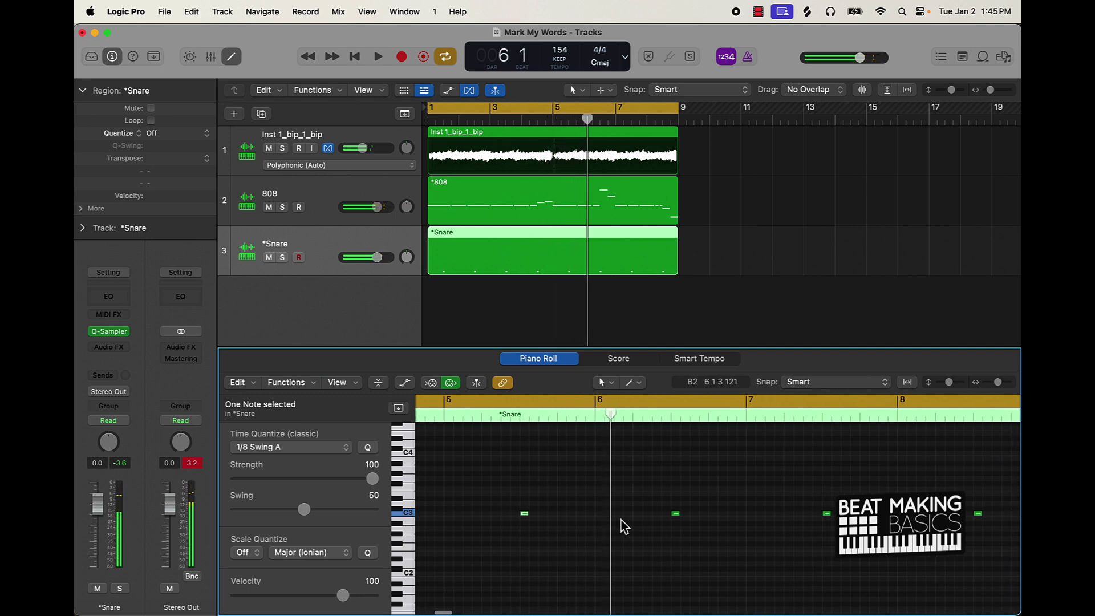
{"action": "left_click", "coordinate": [617, 513], "text": "super"}
{"action": "key", "text": "space"}
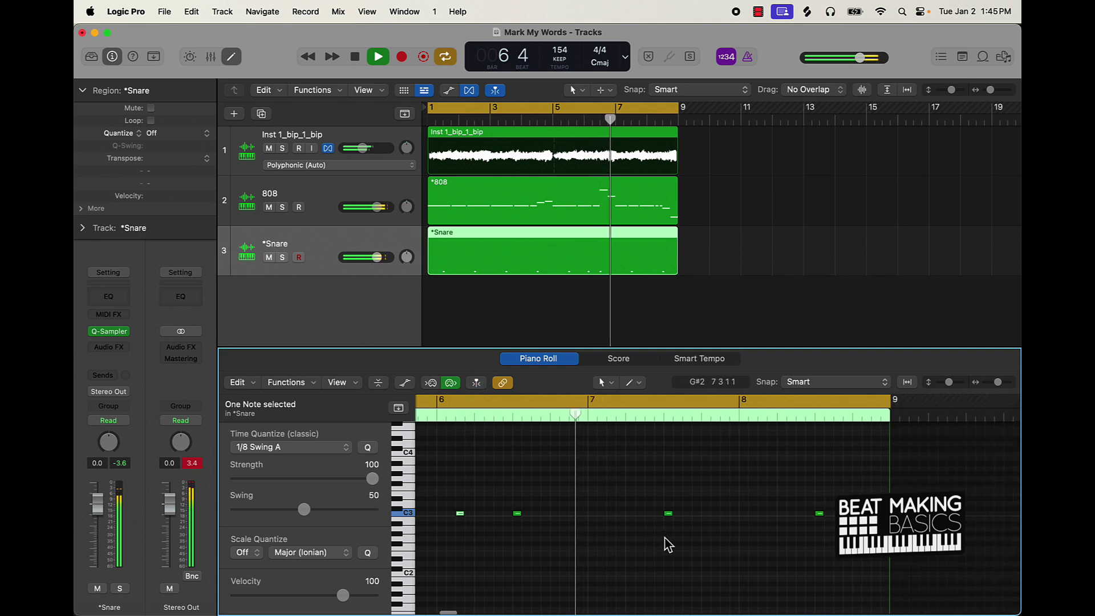
Add a C3 snare hit near the start of bar 8, shift it to the third sixteenth, and play it
{"action": "key", "text": "space"}
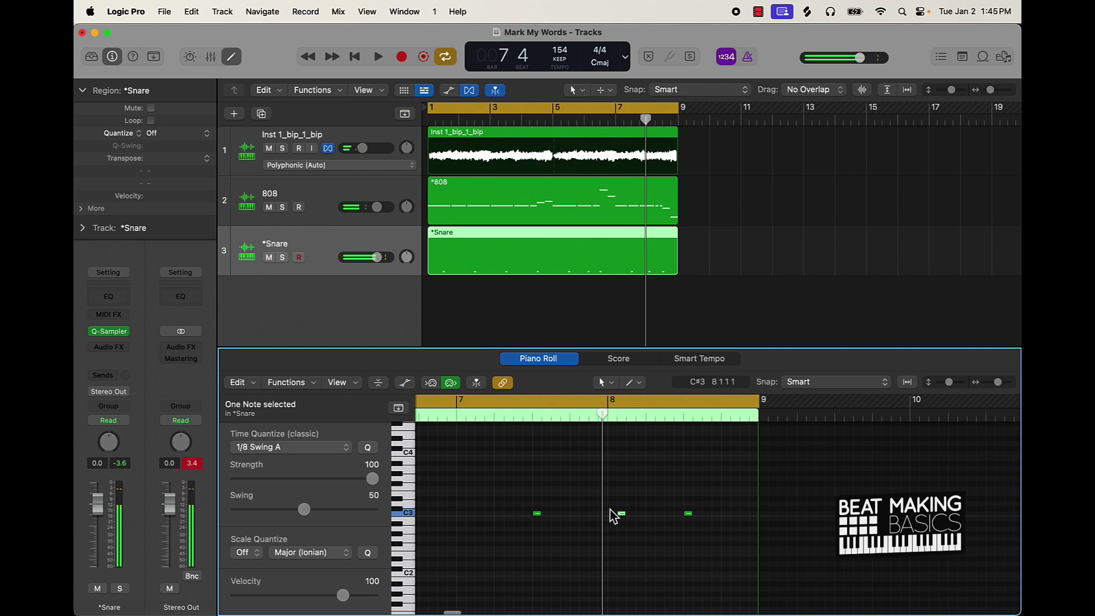
{"action": "left_click_drag", "start_coordinate": [626, 516], "coordinate": [634, 516]}
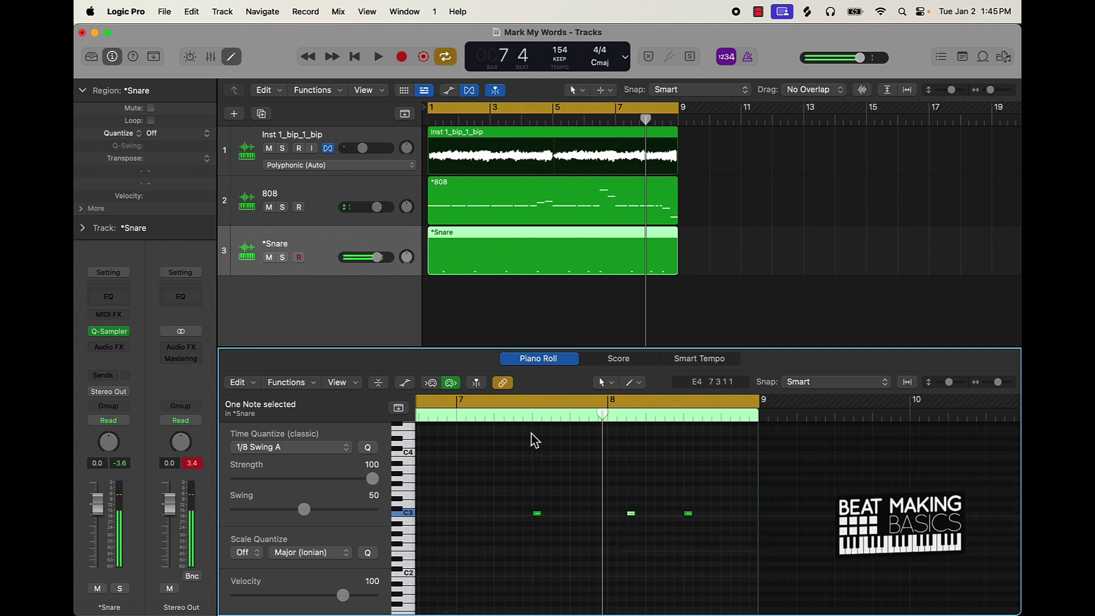
{"action": "left_click", "coordinate": [518, 421]}
{"action": "key", "text": "space"}
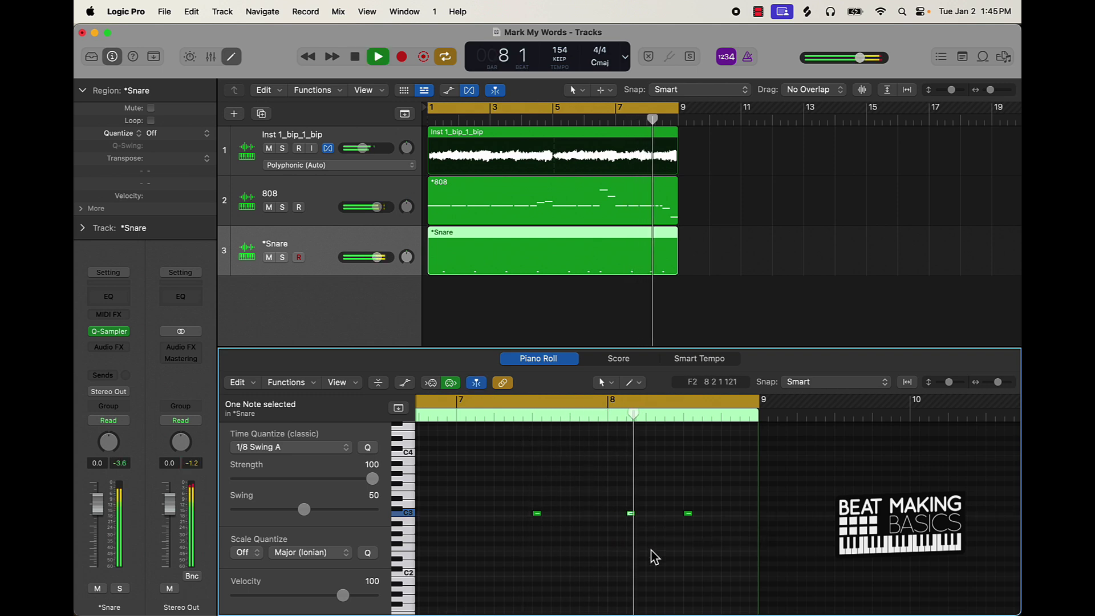
Add a C3 snare hit on the third sixteenth of beat 4 in bar 8 and play the ending
{"action": "key", "text": "space"}
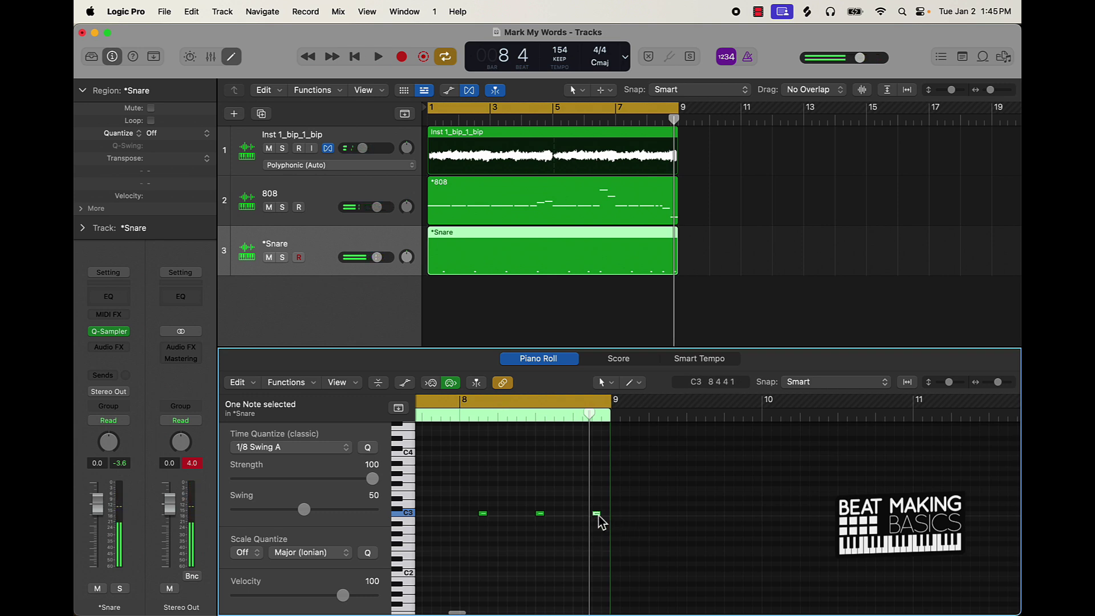
{"action": "left_click", "coordinate": [533, 421]}
{"action": "key", "text": "space"}
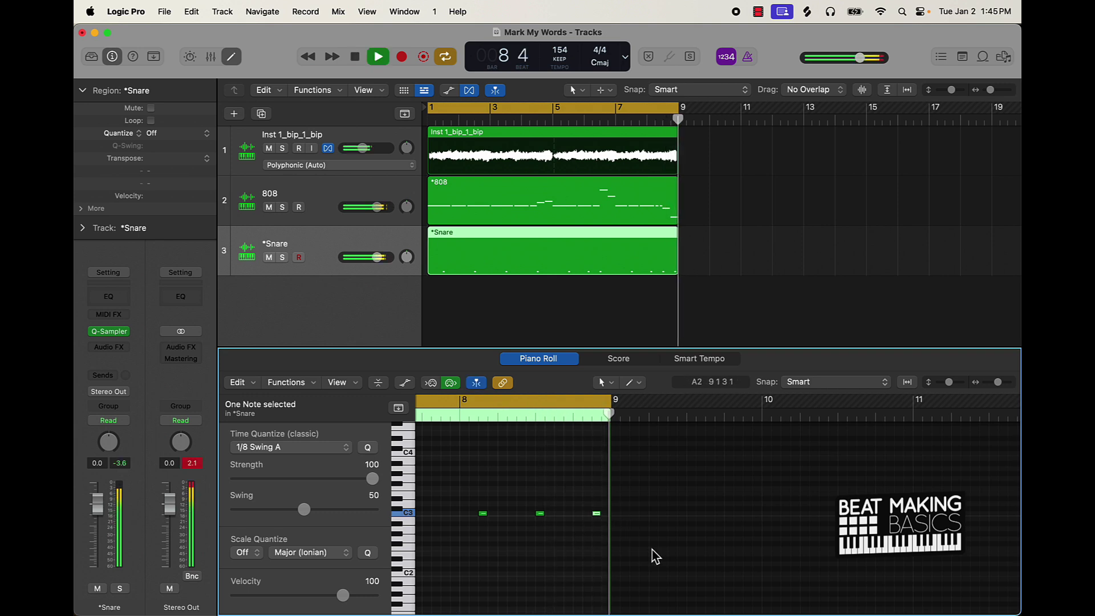
Add another C3 snare hit at the start of beat 4 in bar 8, comparing placements with playback
{"action": "left_click", "coordinate": [521, 420]}
{"action": "key", "text": "space"}
{"action": "key", "text": "space"}
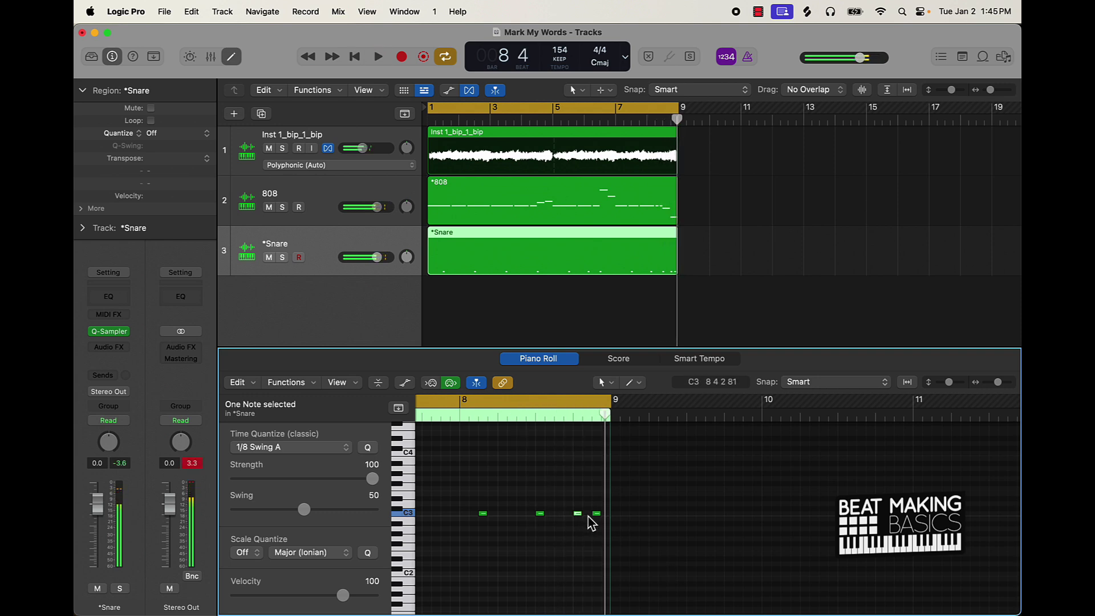
{"action": "left_click_drag", "start_coordinate": [578, 513], "coordinate": [588, 517]}
{"action": "left_click", "coordinate": [529, 421]}
{"action": "key", "text": "space"}
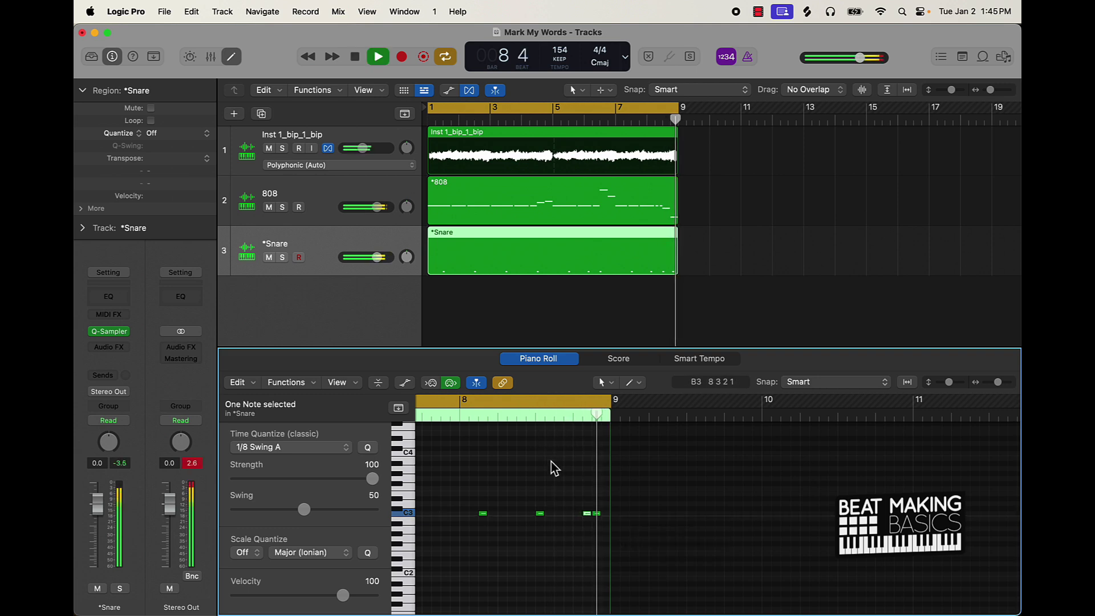
{"action": "scroll", "coordinate": [673, 520], "scroll_direction": "right", "scroll_amount": 10}
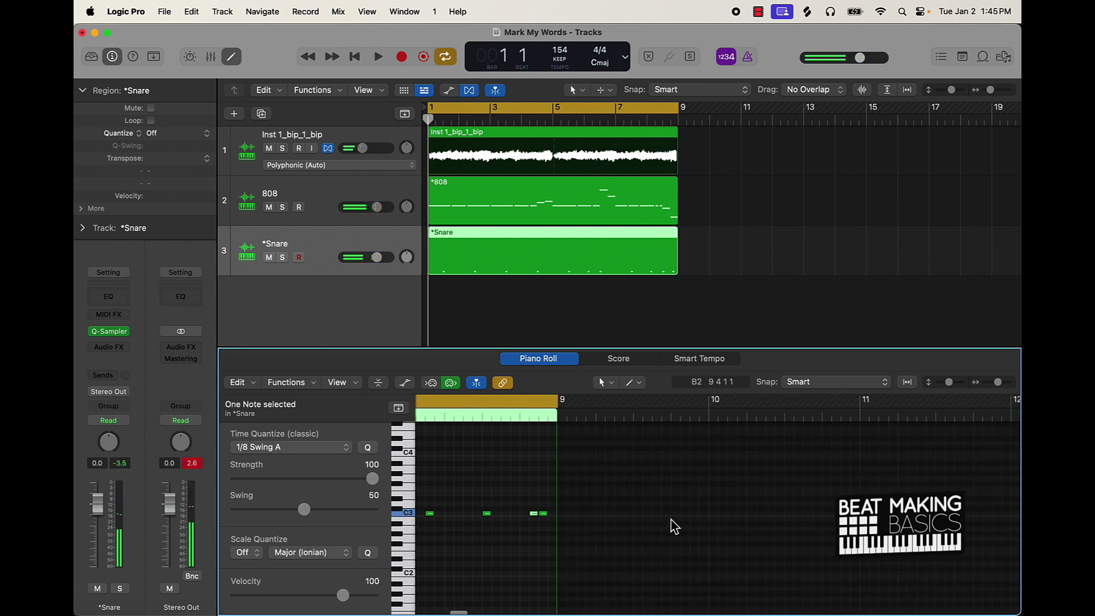
{"action": "left_click", "coordinate": [473, 490]}
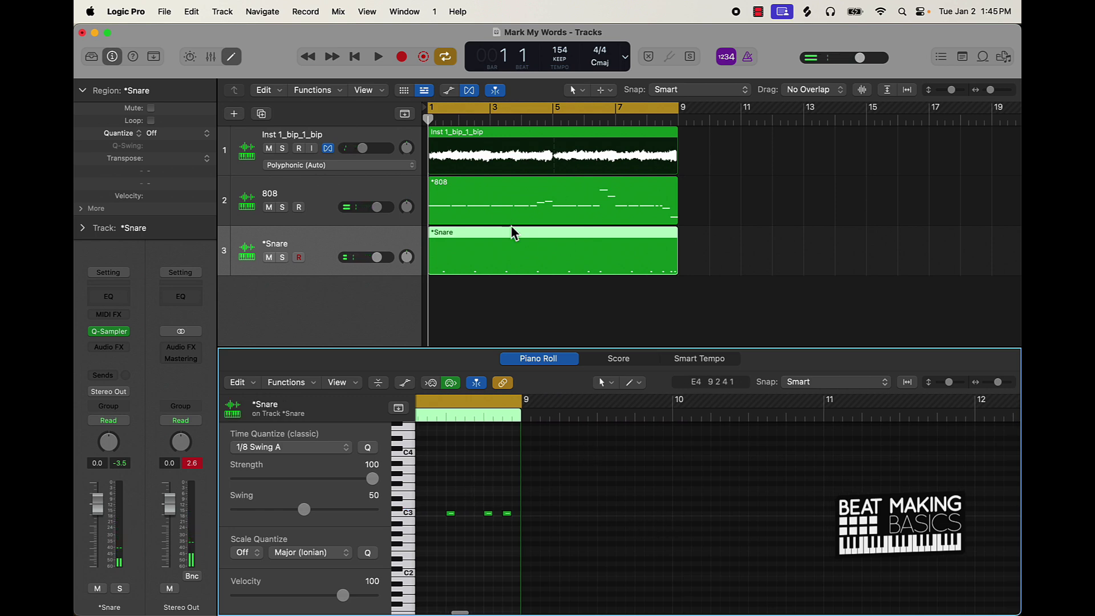
Rename the *Snare track as Snare
{"action": "double_click", "coordinate": [279, 245]}
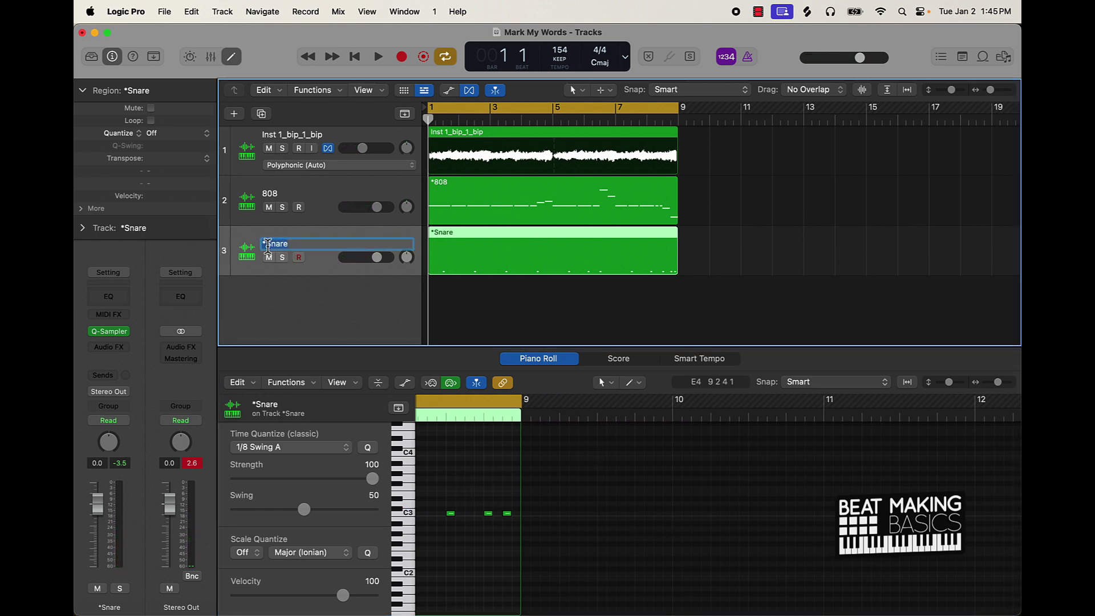
{"action": "key", "text": "Return"}
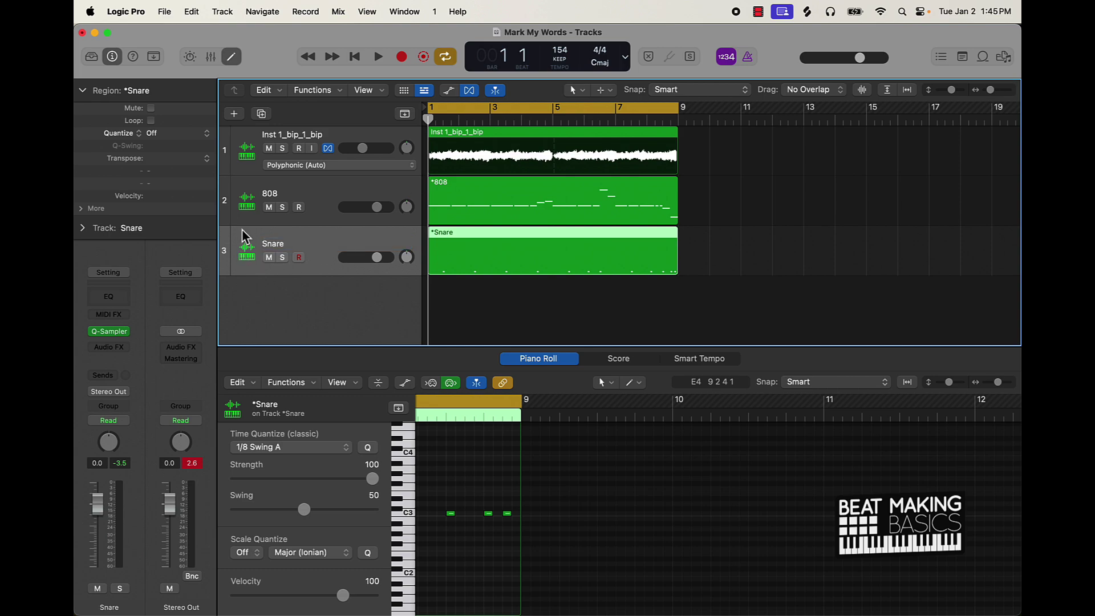
Create a new Quick Sampler software instrument track and load the *Hat preset
{"action": "left_click", "coordinate": [233, 114]}
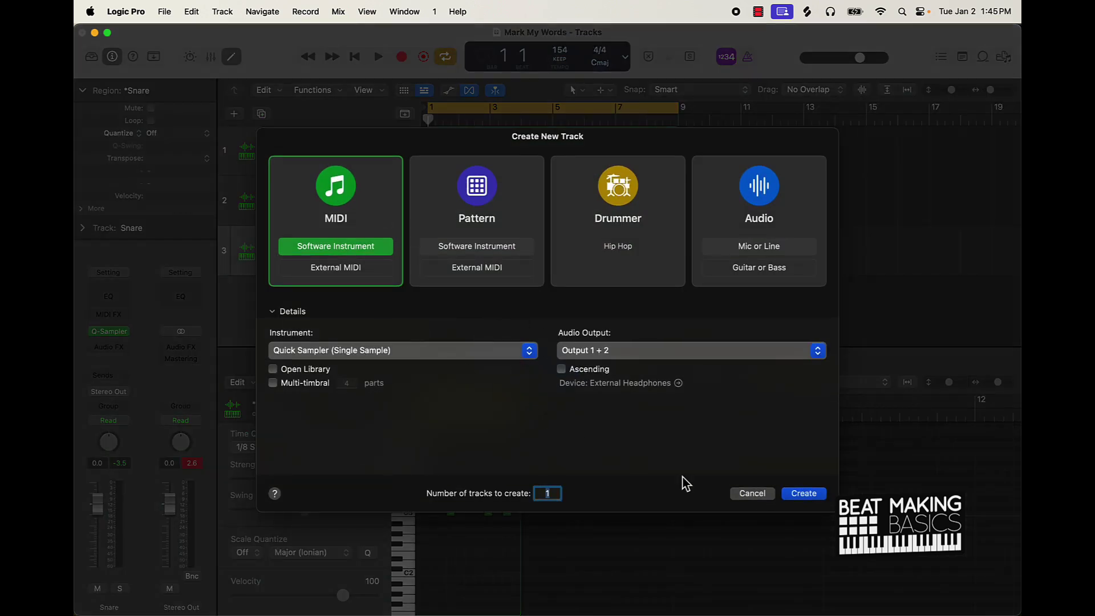
{"action": "left_click", "coordinate": [804, 493]}
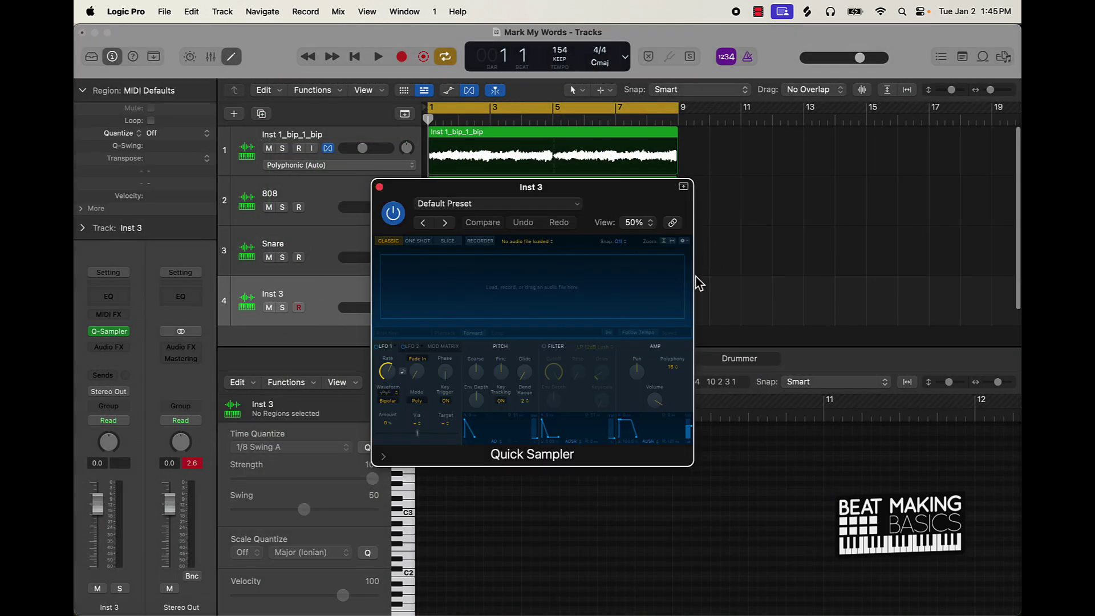
{"action": "left_click", "coordinate": [463, 206]}
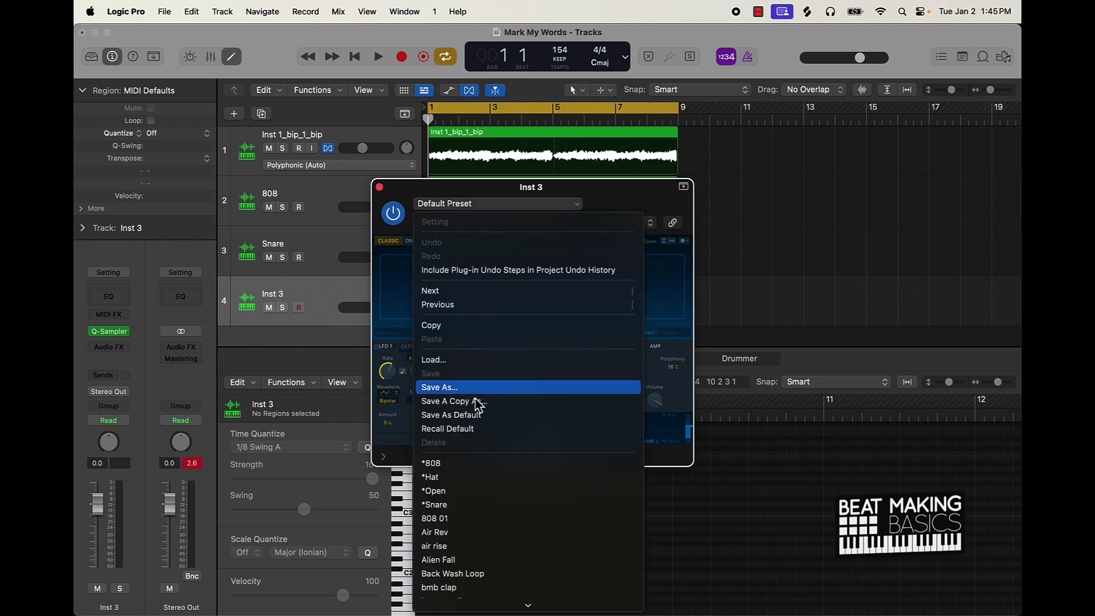
{"action": "left_click", "coordinate": [362, 238]}
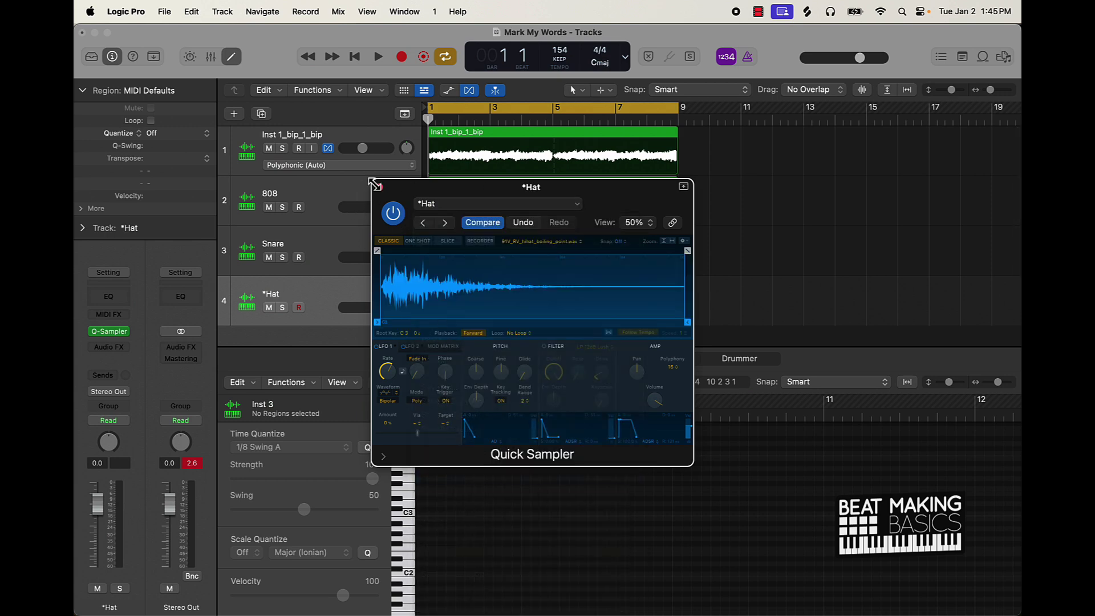
{"action": "left_click", "coordinate": [379, 187]}
Create a 16-step hat pattern from bar 1 in the Step Sequencer with hits on every odd step
{"action": "left_click", "coordinate": [656, 359]}
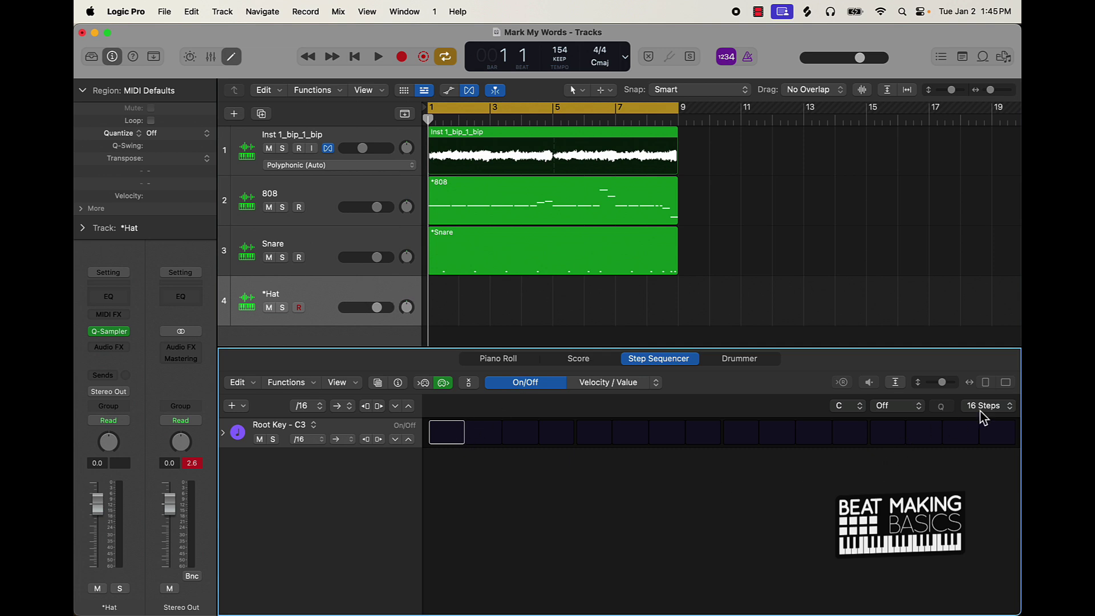
{"action": "left_click", "coordinate": [447, 433]}
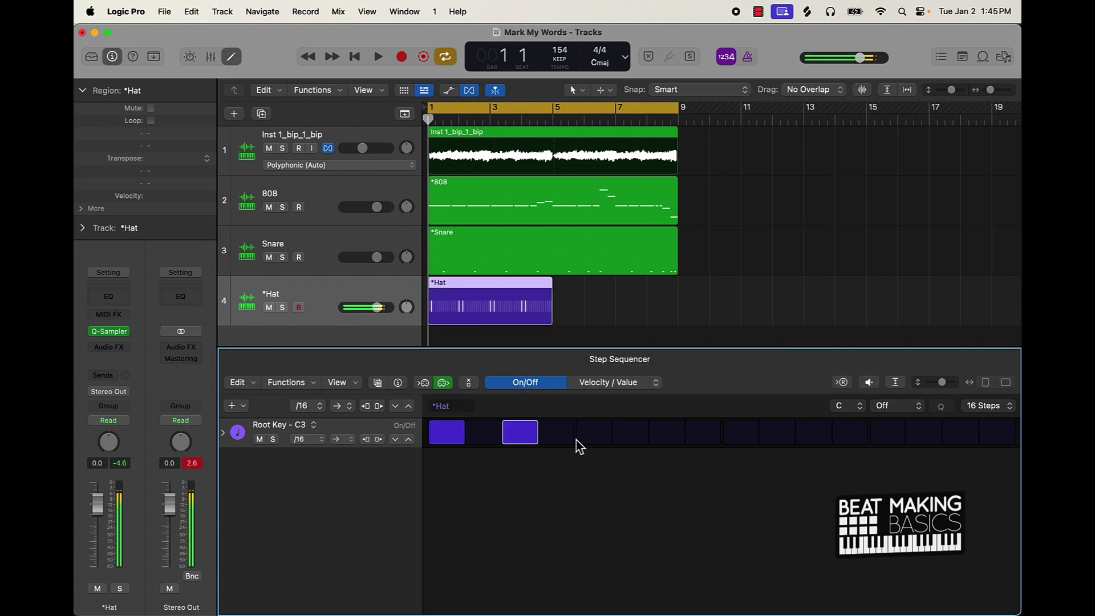
{"action": "left_click", "coordinate": [667, 440]}
{"action": "left_click", "coordinate": [787, 443]}
{"action": "left_click", "coordinate": [809, 442]}
{"action": "left_click", "coordinate": [884, 442]}
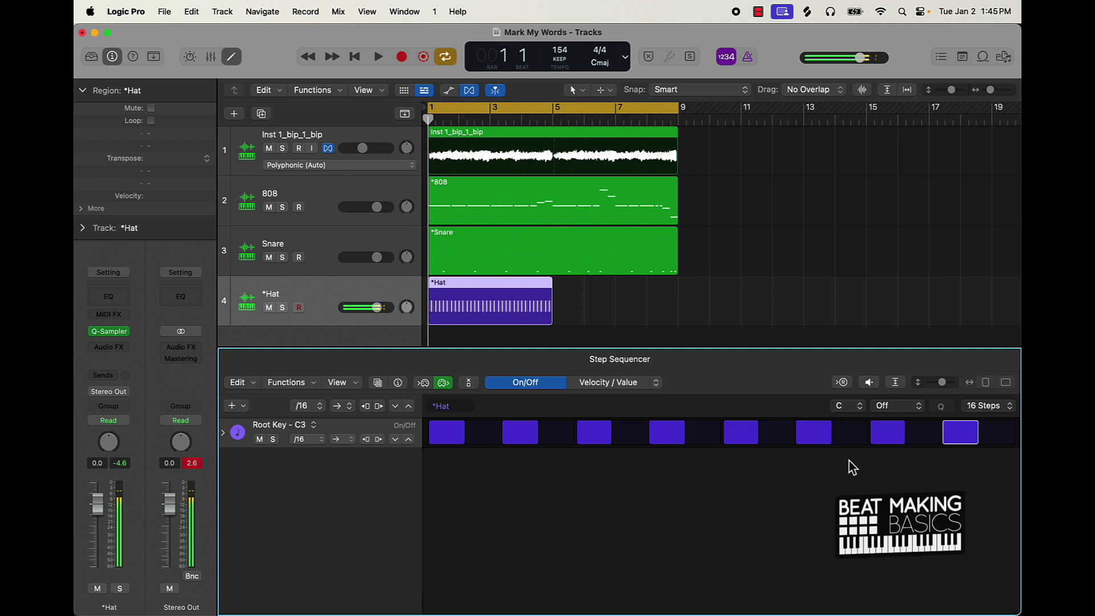
Extend the hat pattern to 64 steps and add extra hits on steps 34 and 54 during playback
{"action": "left_click", "coordinate": [993, 410]}
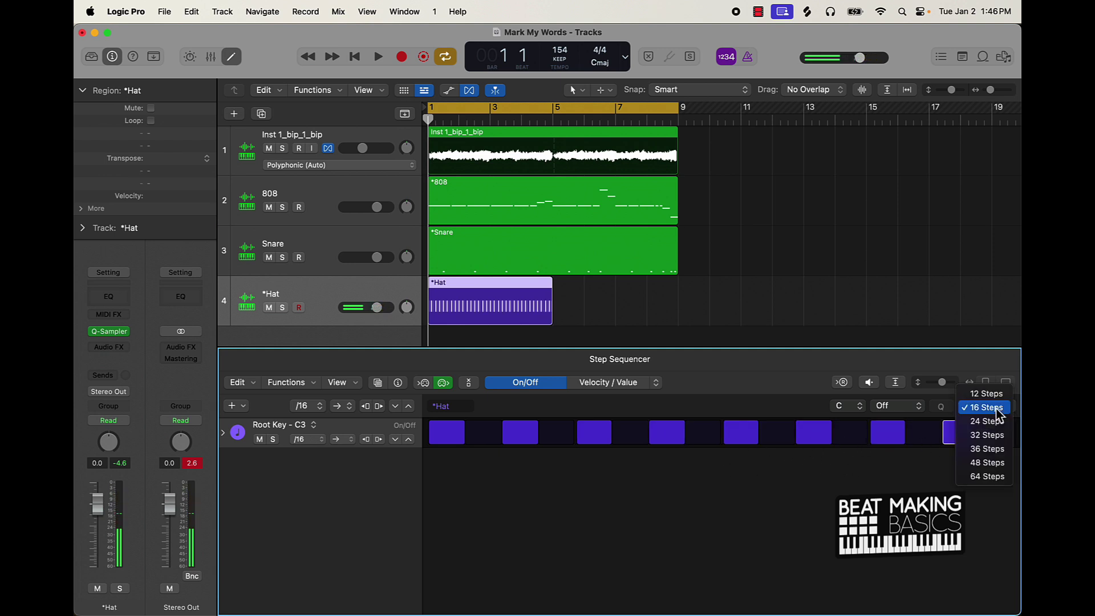
{"action": "left_click", "coordinate": [998, 477]}
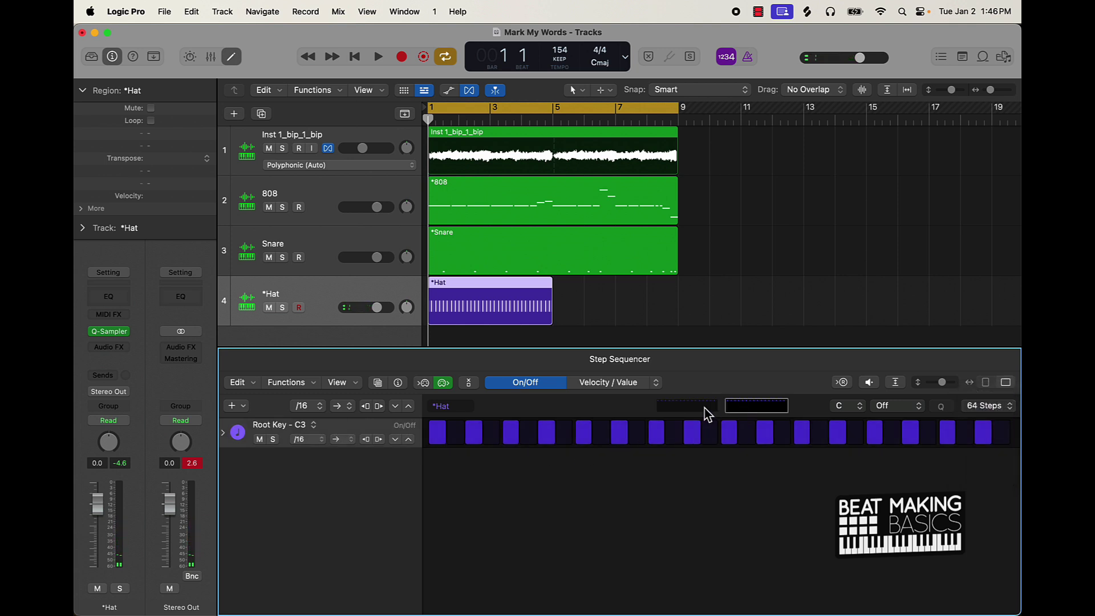
{"action": "key", "text": "space"}
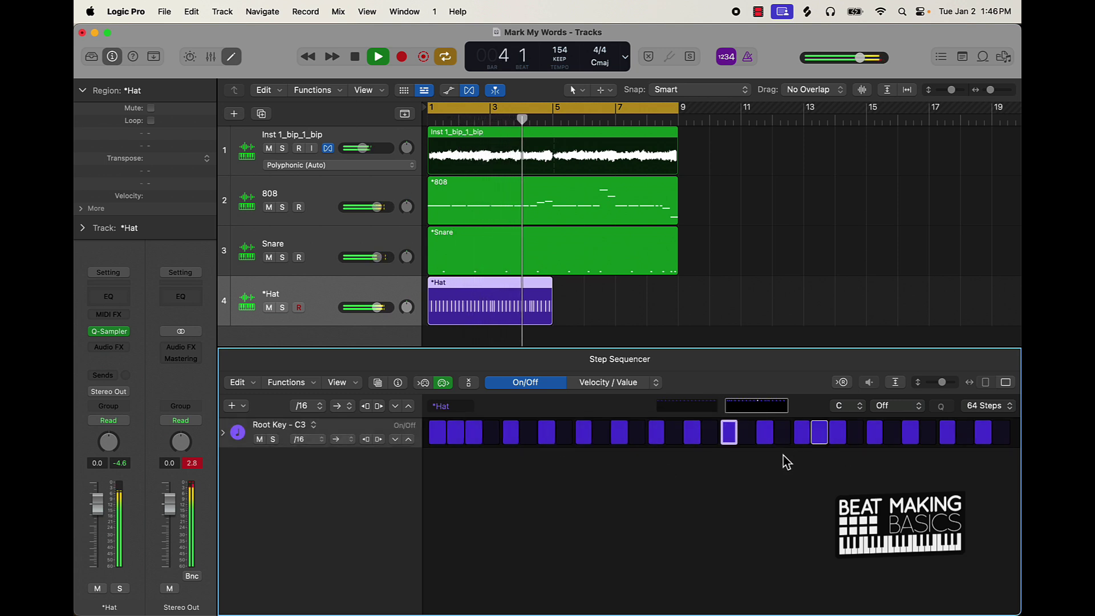
Stop playback and repeat the four-bar hat region once to fill the eight bars
{"action": "left_click", "coordinate": [525, 308]}
{"action": "key", "text": "space"}
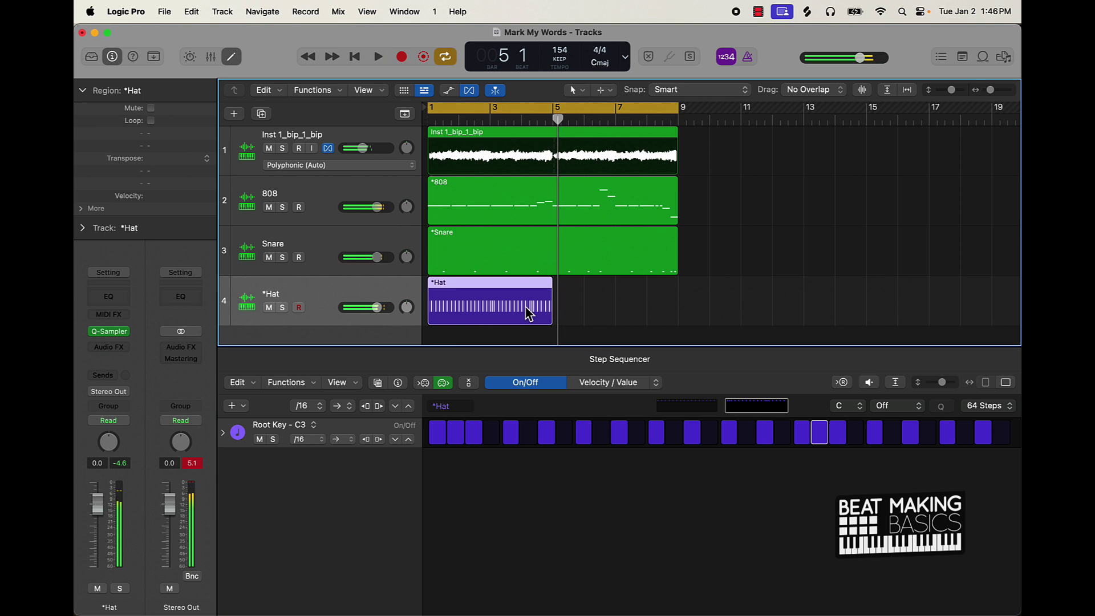
{"action": "key", "text": "super+r"}
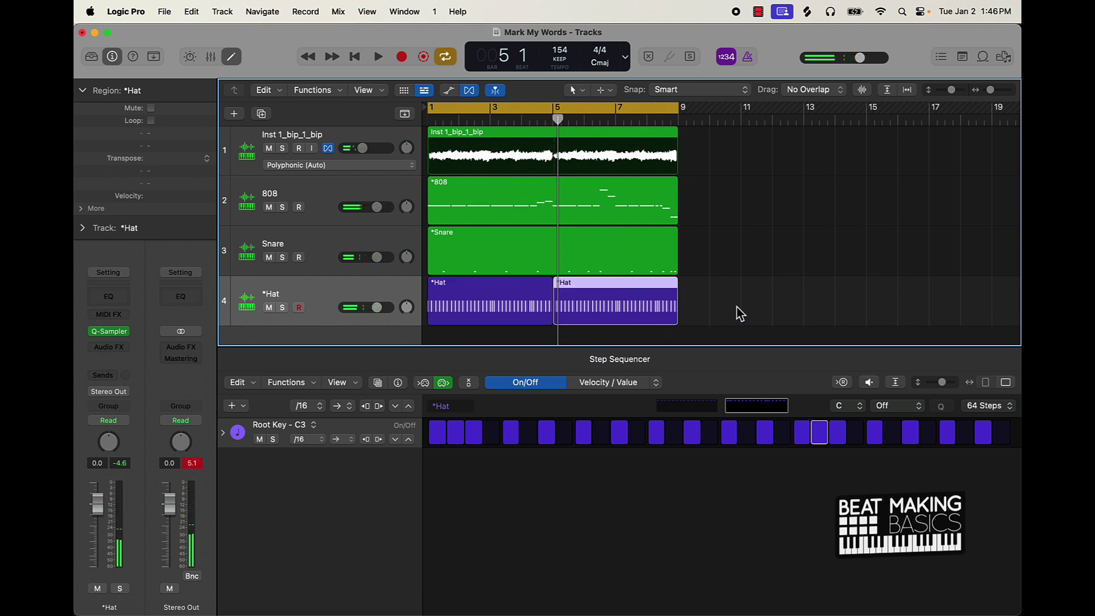
Set the cycle range from bar 5 to bar 9 and start playback
{"action": "left_click", "coordinate": [581, 111]}
{"action": "left_click_drag", "start_coordinate": [556, 114], "coordinate": [684, 119]}
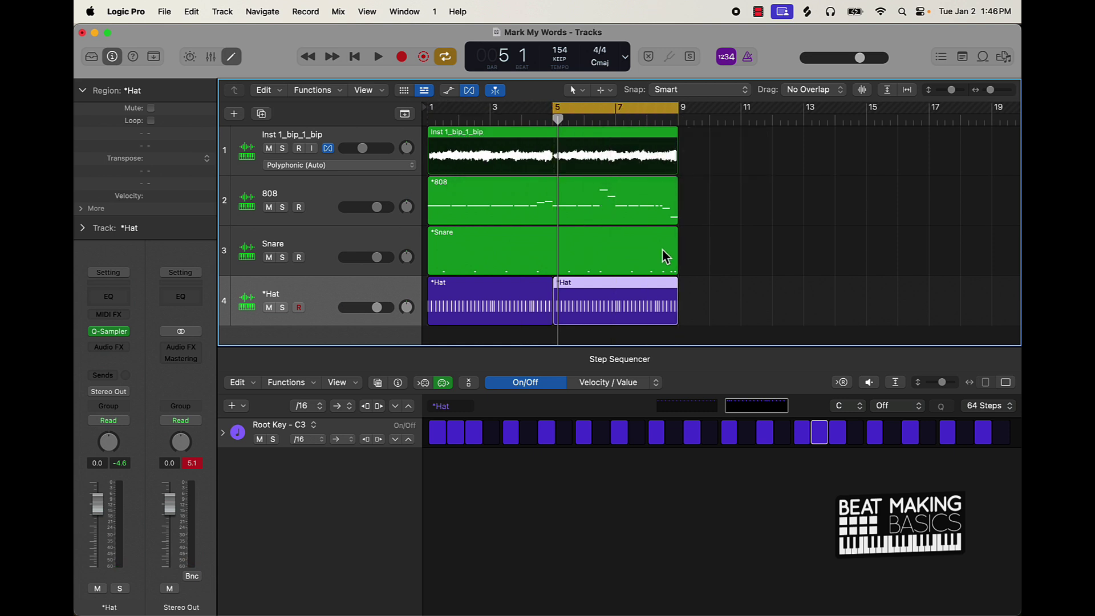
{"action": "key", "text": "space"}
Add extra hits on steps 6, 28, 60, 62 and 64 of the second hat region while it loops
{"action": "left_click", "coordinate": [684, 406]}
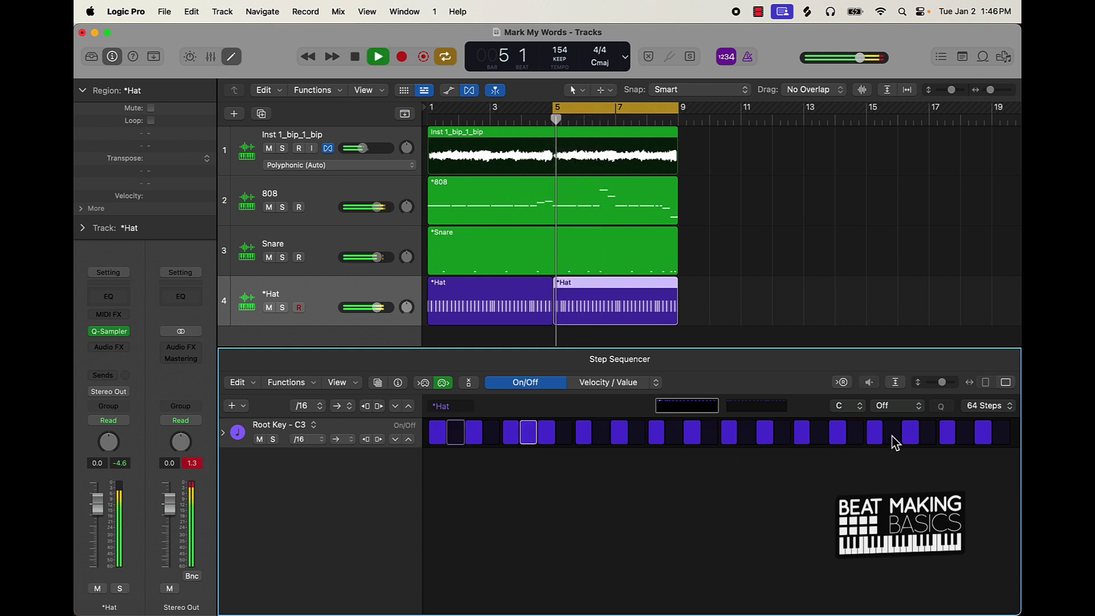
{"action": "left_click", "coordinate": [927, 438]}
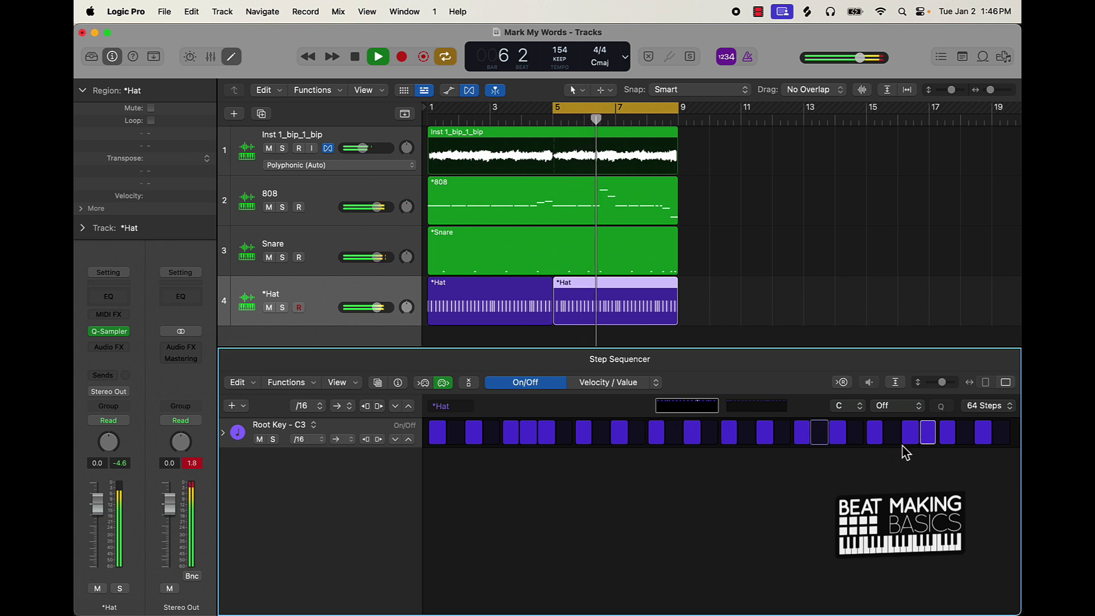
{"action": "left_click", "coordinate": [736, 408]}
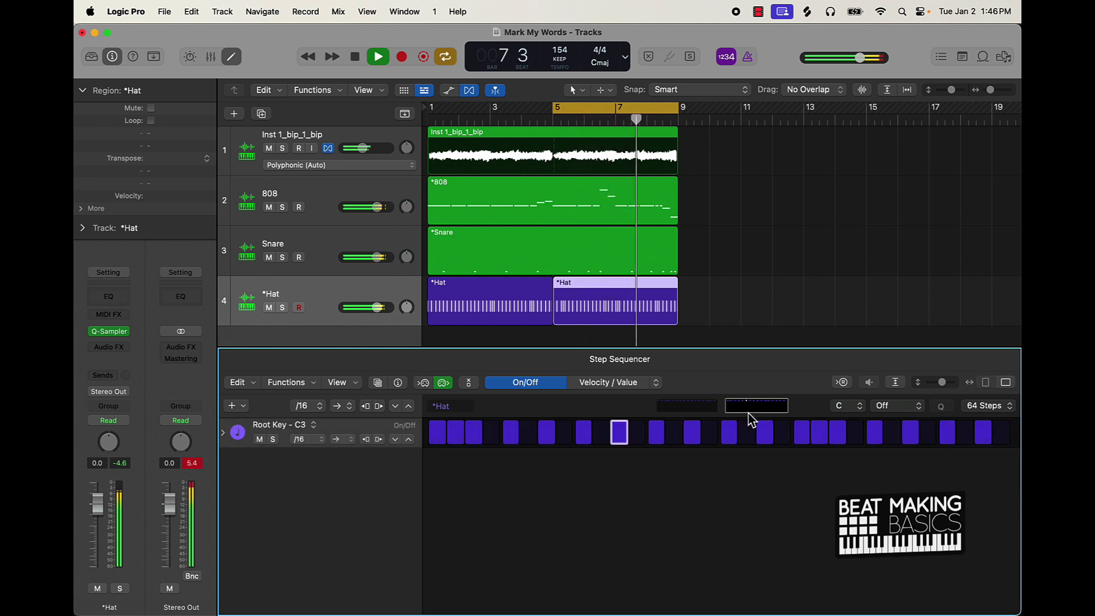
{"action": "left_click", "coordinate": [963, 438]}
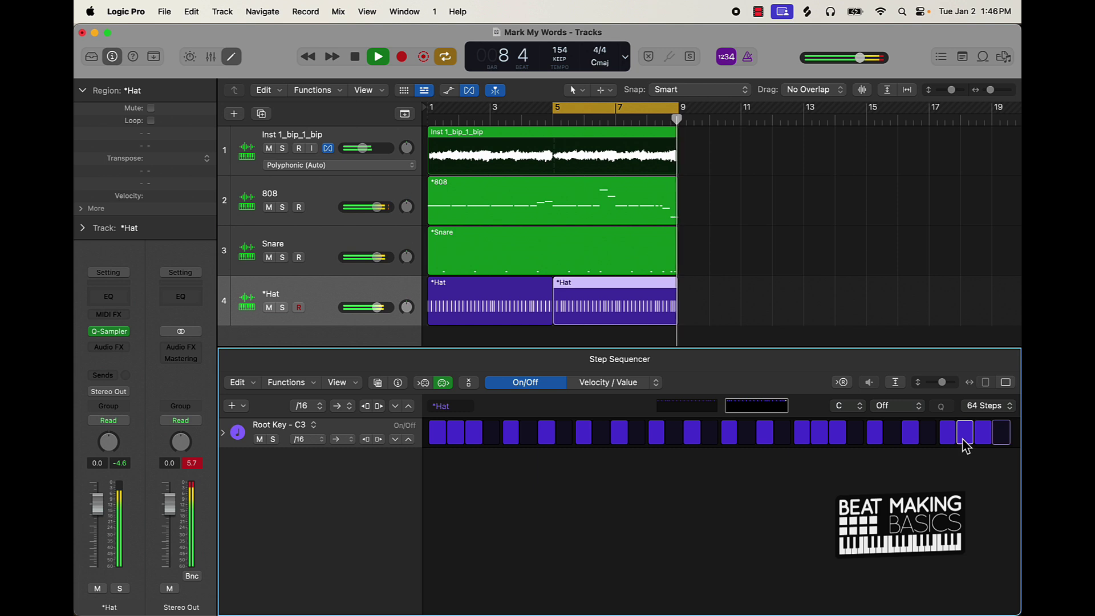
{"action": "left_click", "coordinate": [928, 435]}
{"action": "left_click", "coordinate": [1002, 434]}
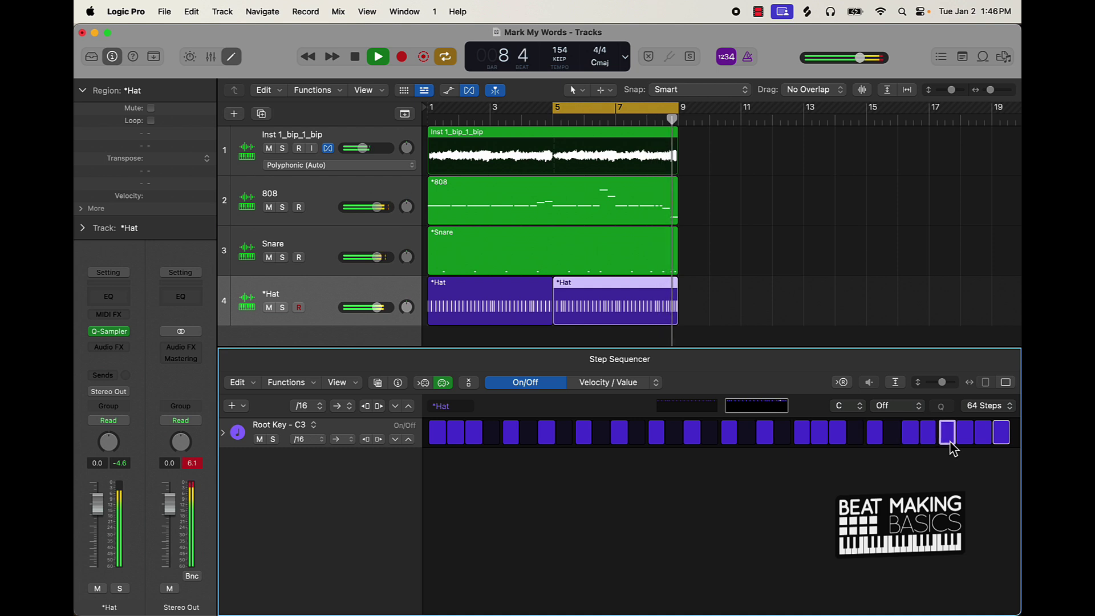
Remove the hits on steps 62 and 64 of the second hat region, keep step 60, and stop playback
{"action": "left_click", "coordinate": [932, 438]}
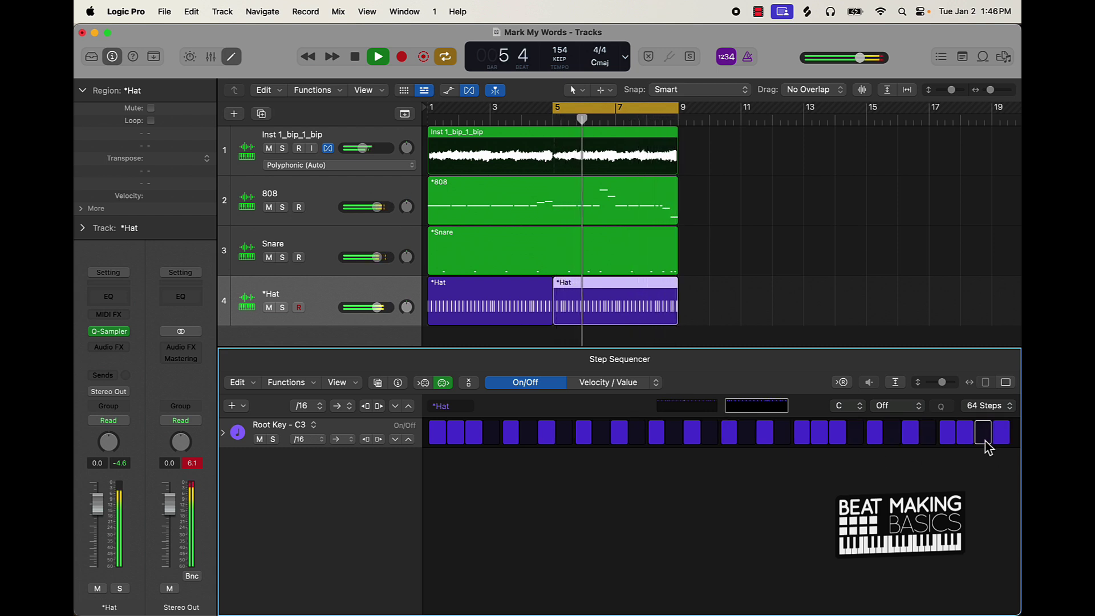
{"action": "left_click", "coordinate": [969, 439]}
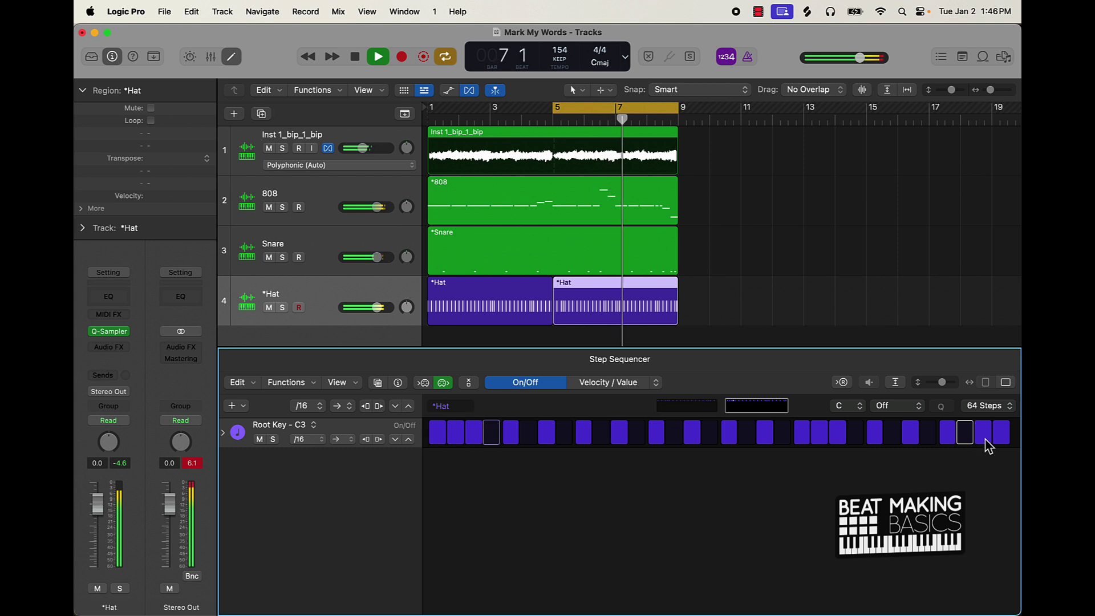
{"action": "left_click", "coordinate": [1000, 442]}
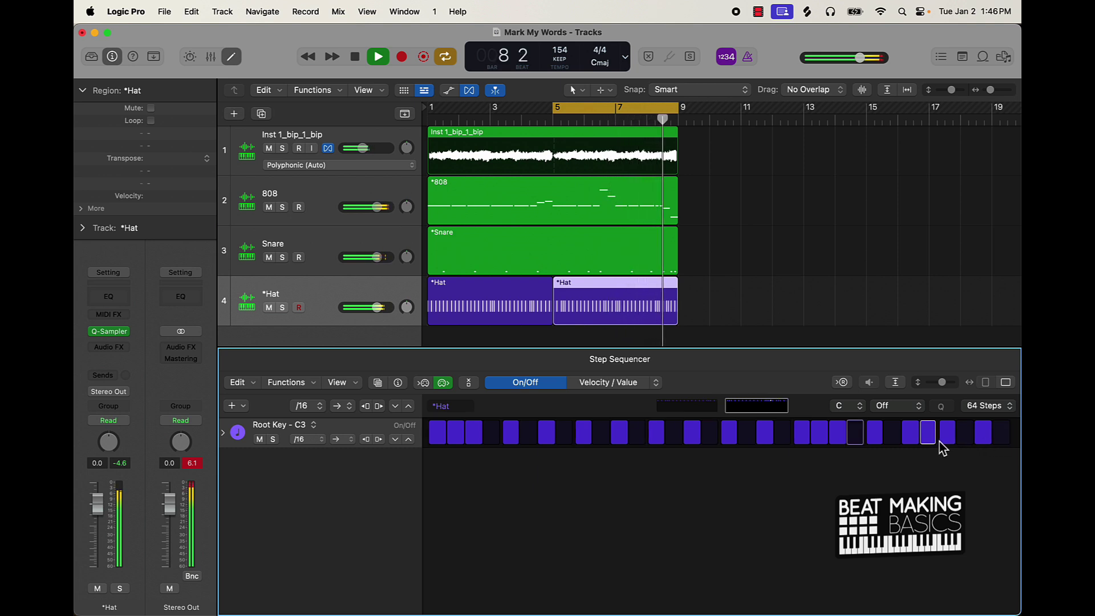
{"action": "key", "text": "space"}
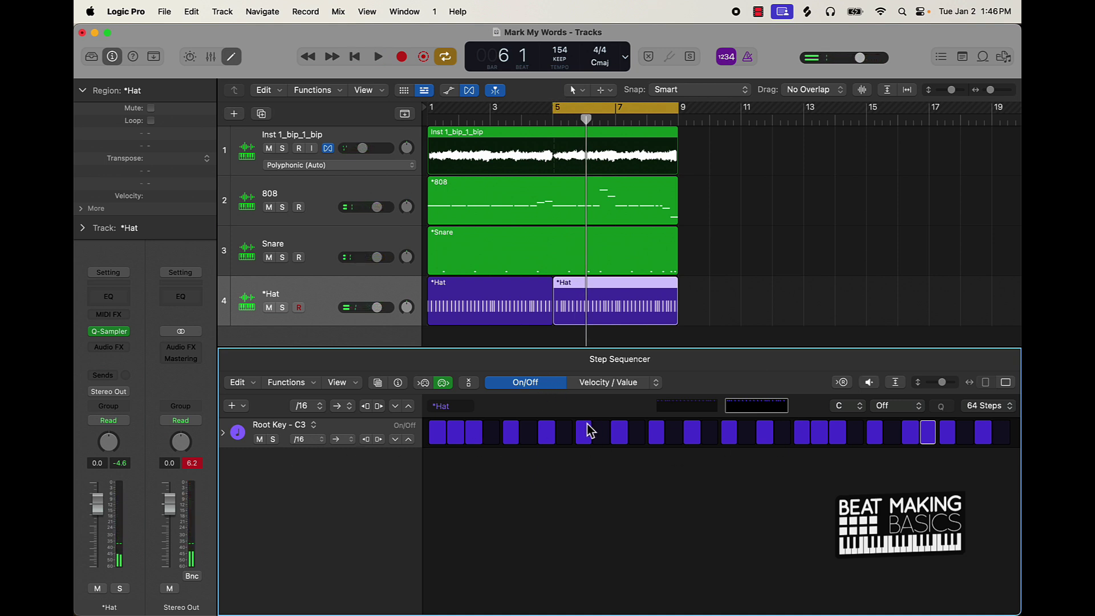
Expand the hat row's subrows and replace Gate with Repeat and Tie with Note
{"action": "left_click", "coordinate": [223, 432]}
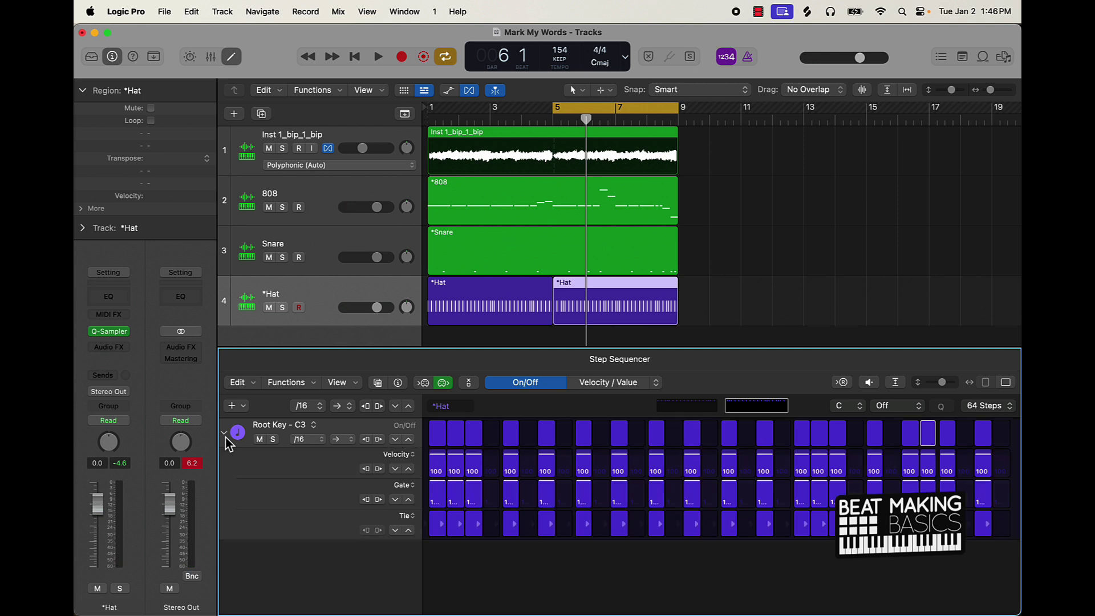
{"action": "left_click", "coordinate": [403, 485]}
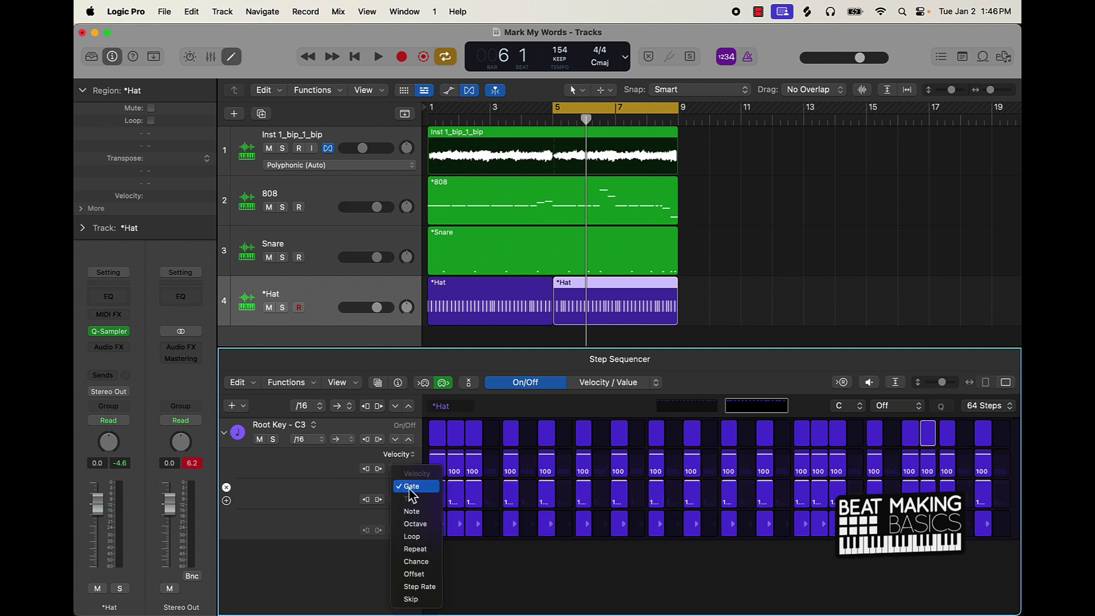
{"action": "left_click", "coordinate": [419, 548]}
{"action": "left_click", "coordinate": [412, 519]}
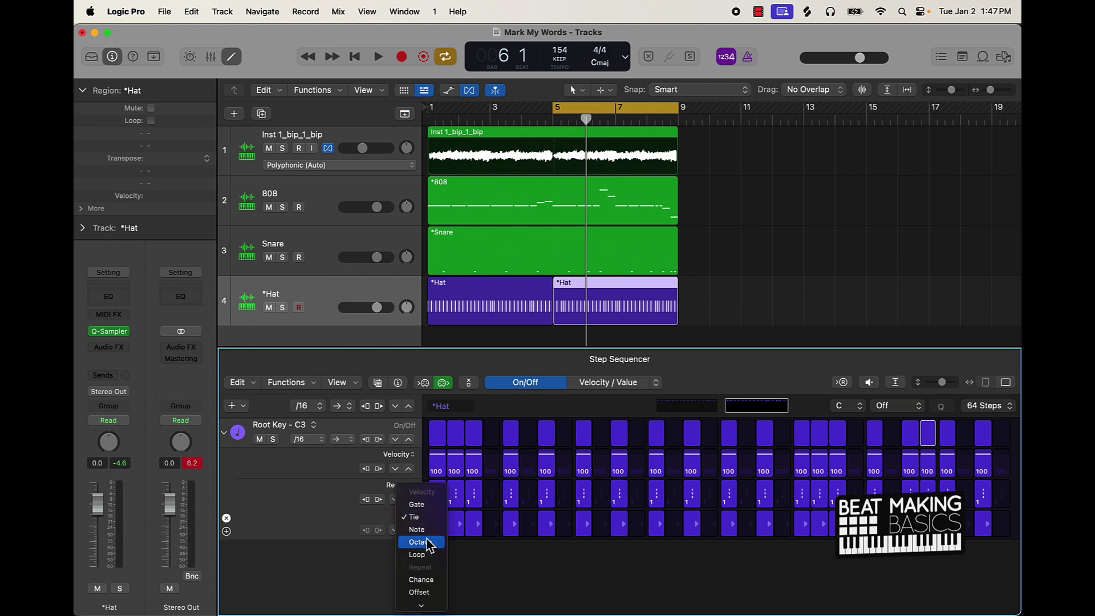
{"action": "left_click", "coordinate": [418, 530]}
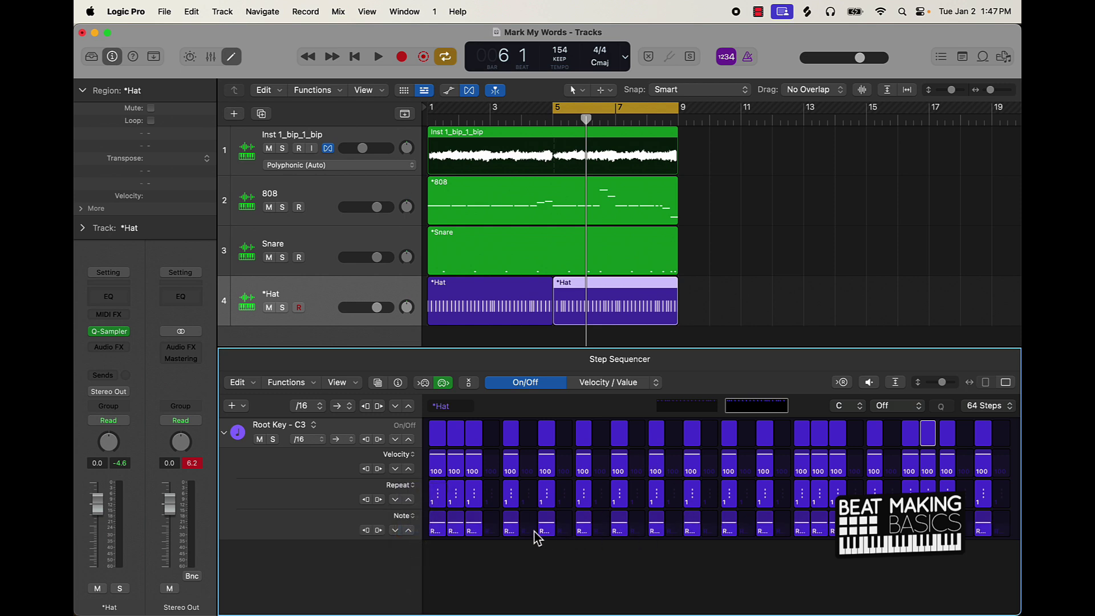
Set steps 33 and 34 to 2 repeats, step 35 to note A2 and step 47 to note B2, auditioning with playback
{"action": "left_click_drag", "start_coordinate": [445, 509], "coordinate": [458, 510]}
{"action": "left_click_drag", "start_coordinate": [475, 527], "coordinate": [474, 533]}
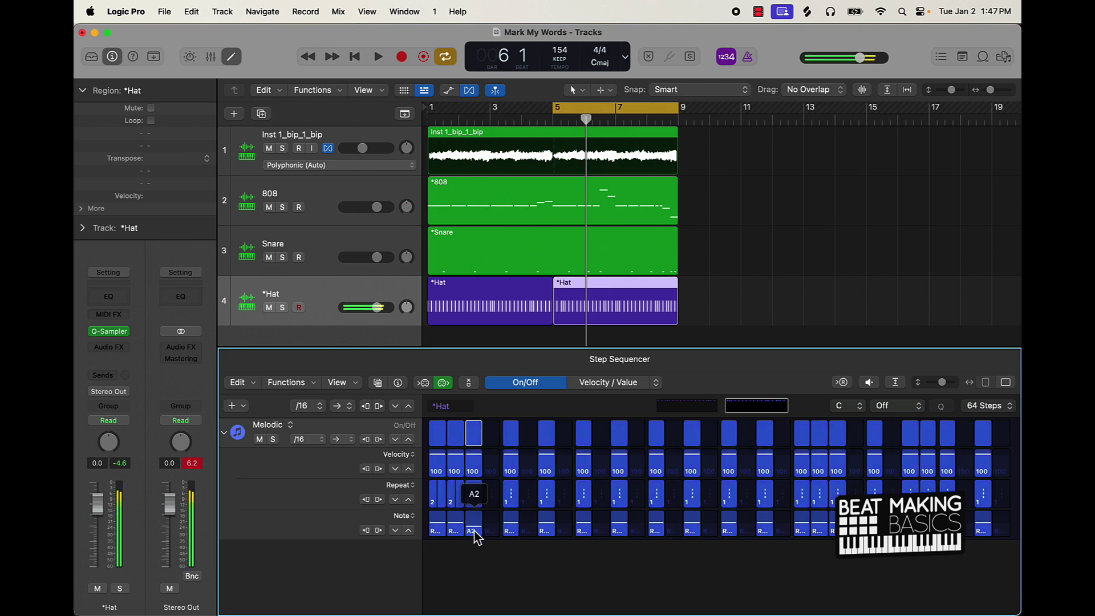
{"action": "key", "text": "space"}
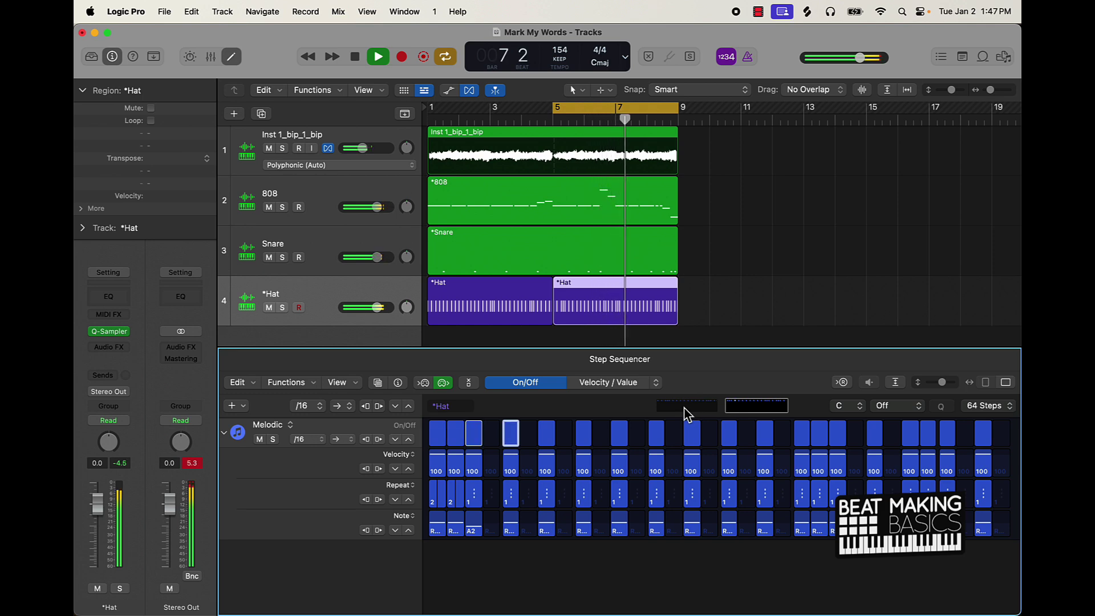
{"action": "left_click_drag", "start_coordinate": [692, 527], "coordinate": [692, 516]}
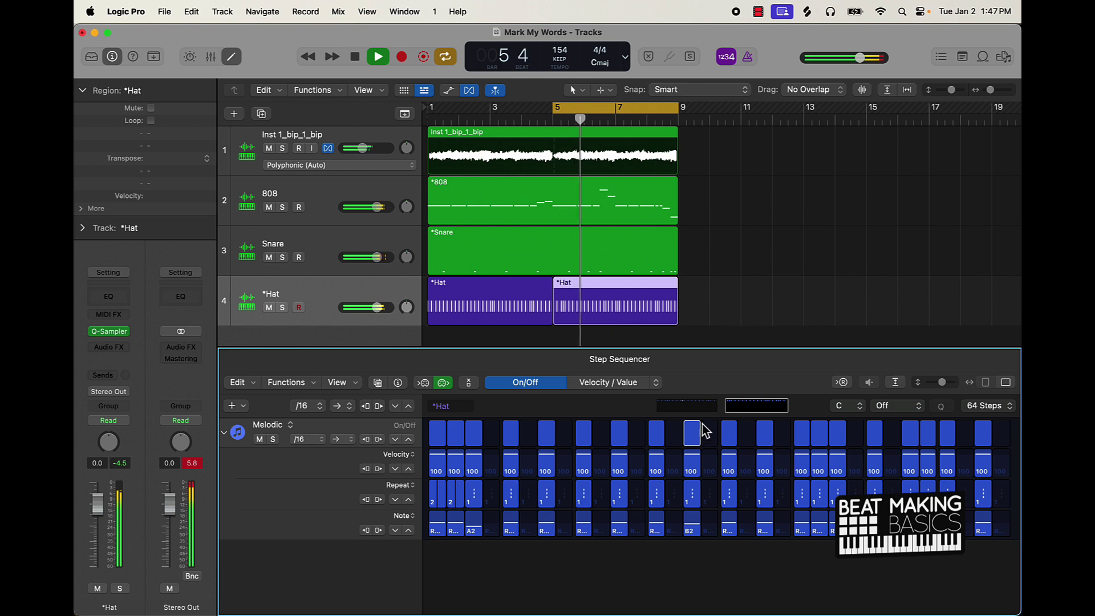
Set the notes of steps 7 and 13 in the second hat region to B2 while auditioning
{"action": "left_click", "coordinate": [700, 407]}
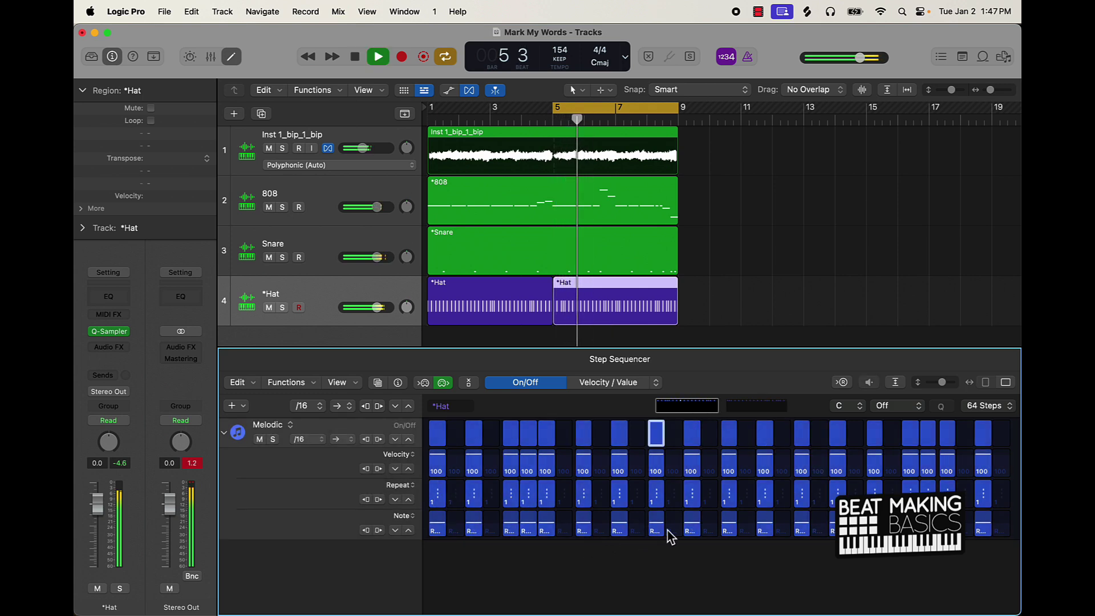
{"action": "left_click_drag", "start_coordinate": [663, 533], "coordinate": [660, 529]}
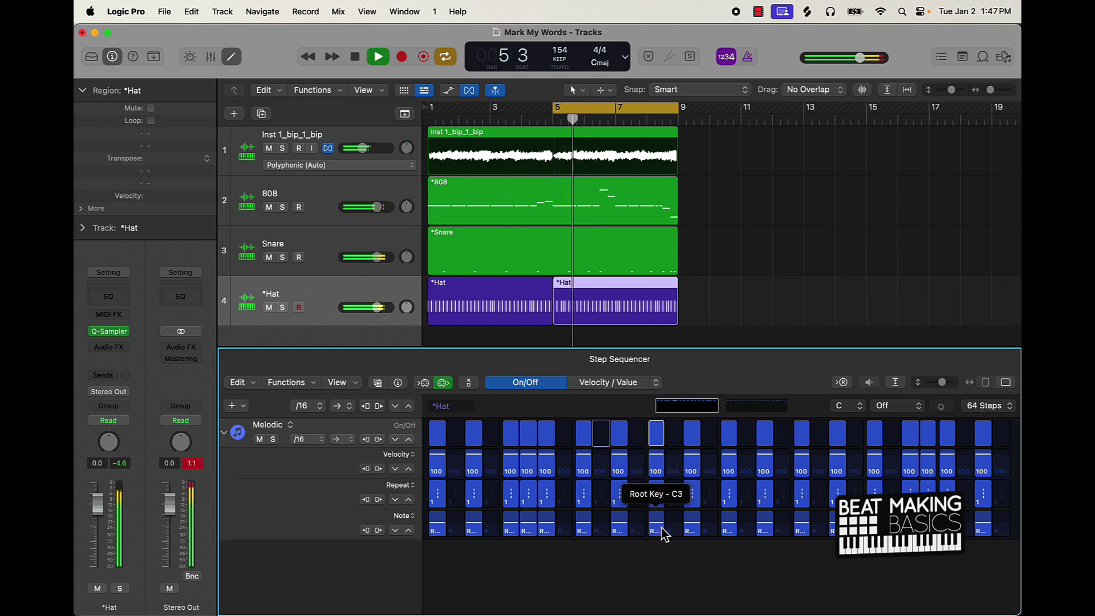
{"action": "left_click_drag", "start_coordinate": [661, 527], "coordinate": [660, 528]}
{"action": "key", "text": "space"}
{"action": "key", "text": "space"}
{"action": "left_click_drag", "start_coordinate": [549, 536], "coordinate": [550, 532]}
{"action": "key", "text": "space"}
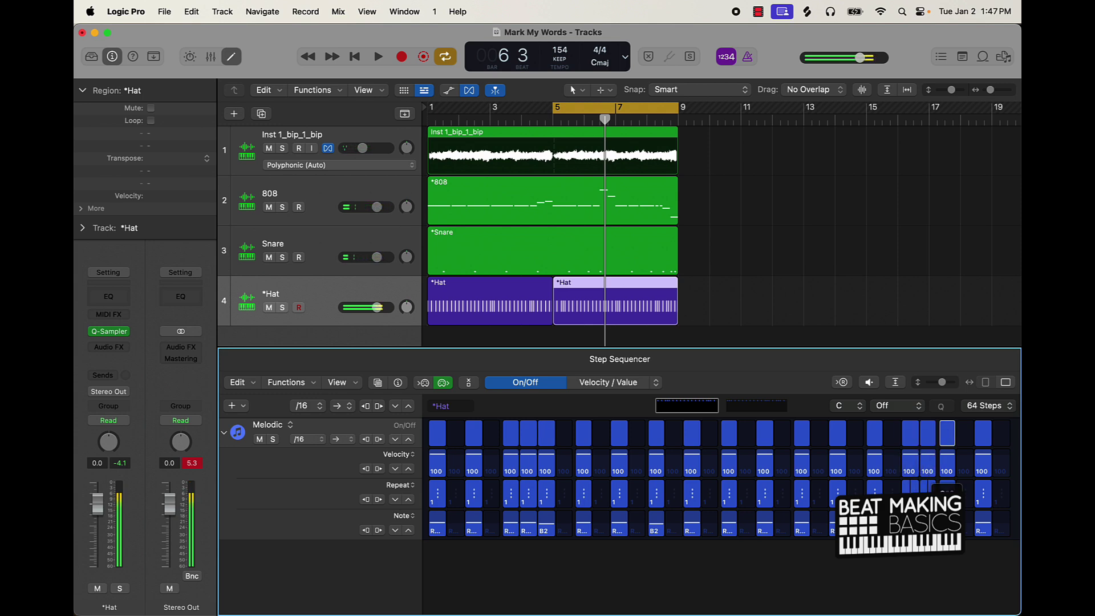
Play the loop through, move the cycle range to bars 1 to 5 and select the first hat region
{"action": "key", "text": "space"}
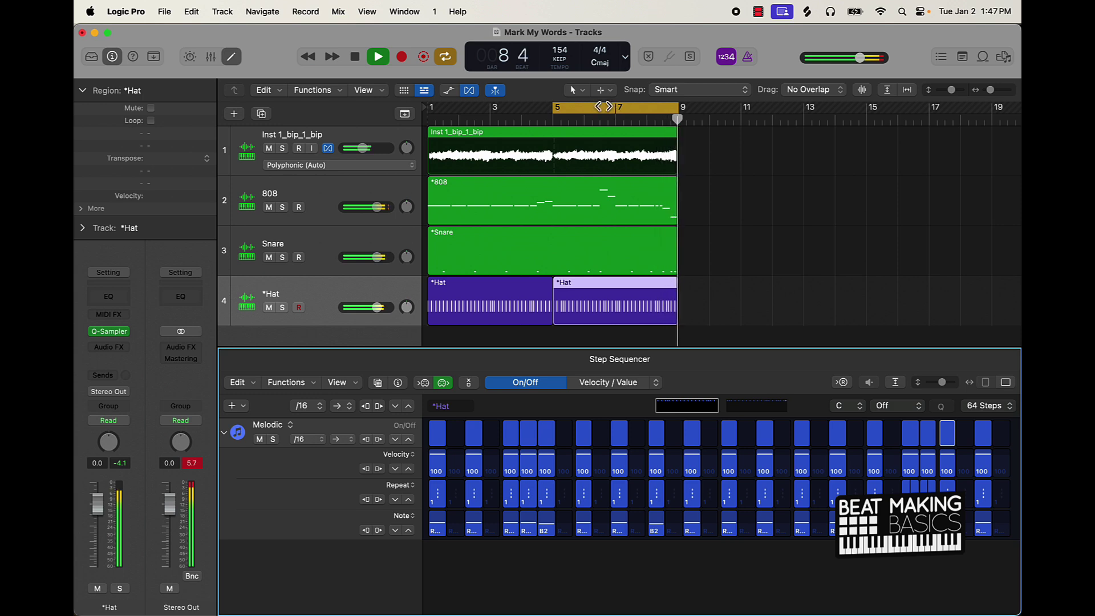
{"action": "key", "text": "space"}
{"action": "left_click_drag", "start_coordinate": [603, 104], "coordinate": [479, 105]}
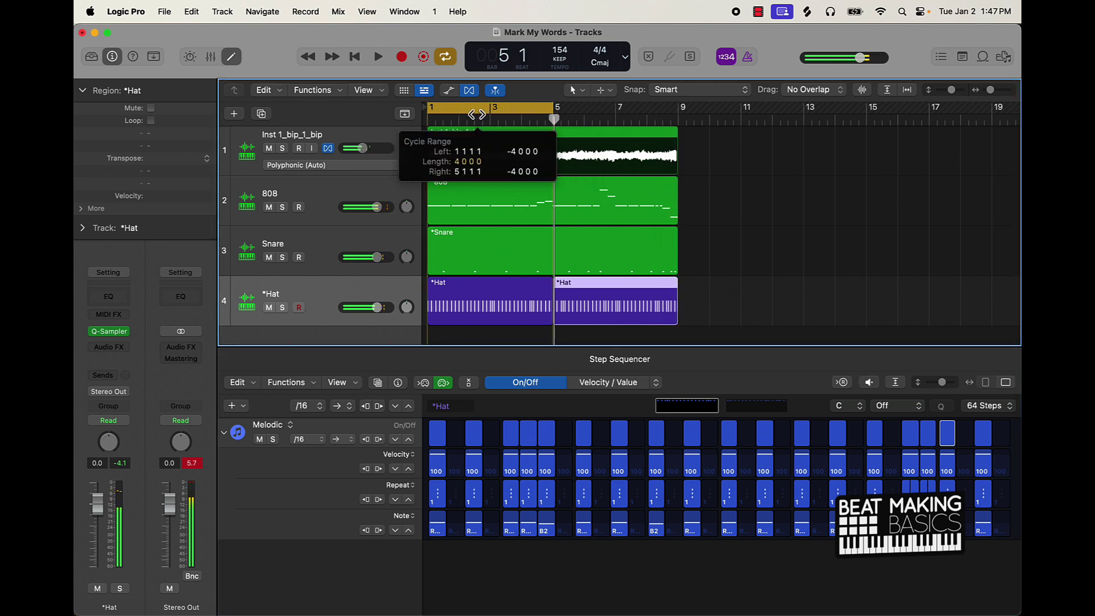
{"action": "left_click", "coordinate": [479, 311]}
Expand the first hat region's subrows and set them to Repeat and Note in place of Gate and Tie
{"action": "left_click", "coordinate": [238, 433]}
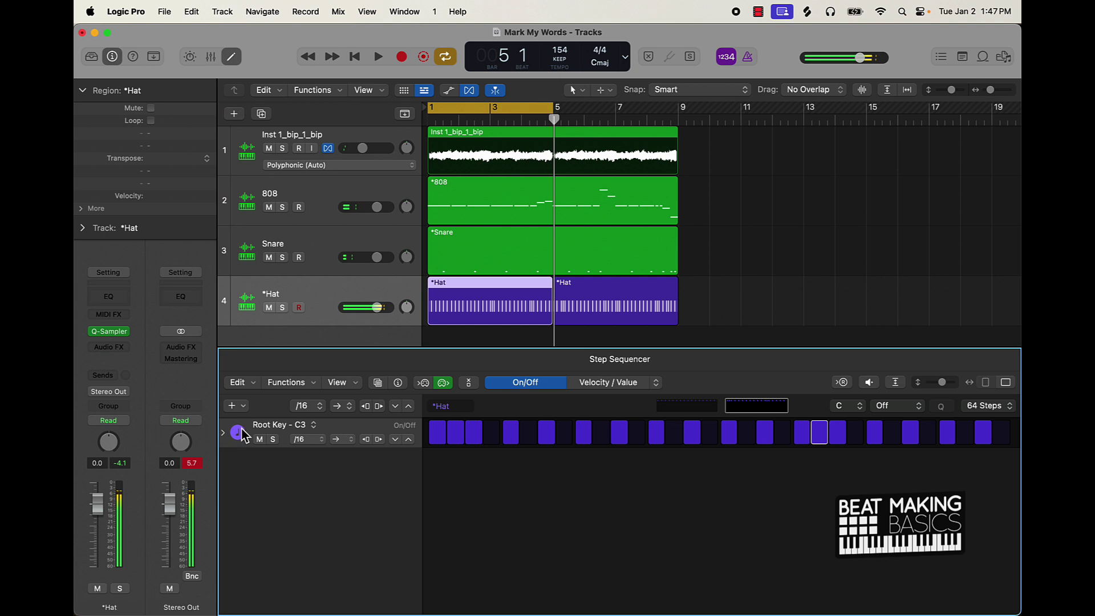
{"action": "left_click", "coordinate": [223, 433]}
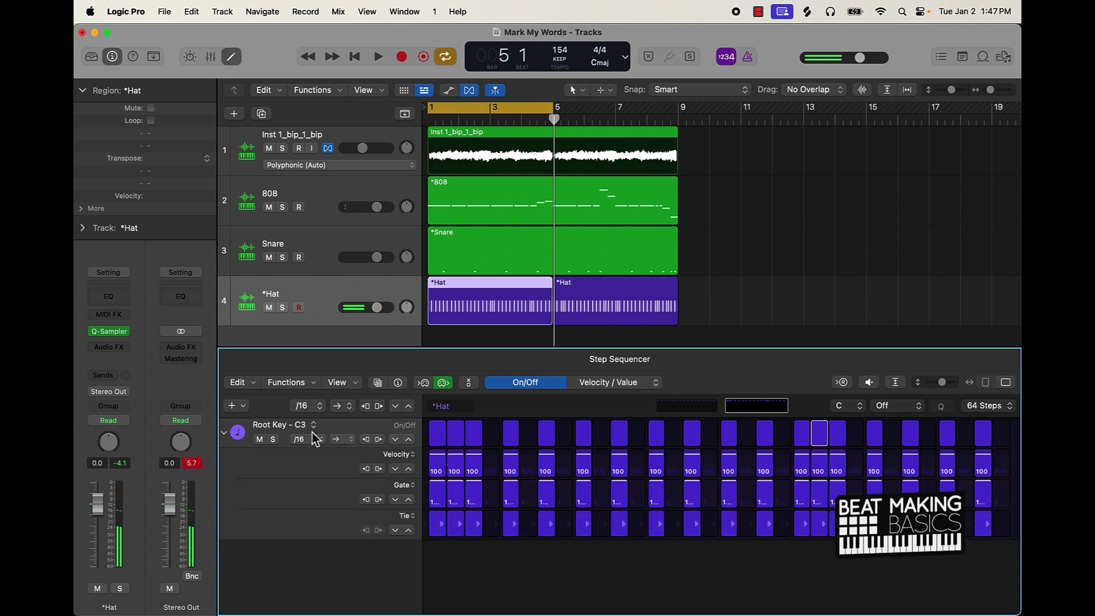
{"action": "left_click", "coordinate": [401, 483]}
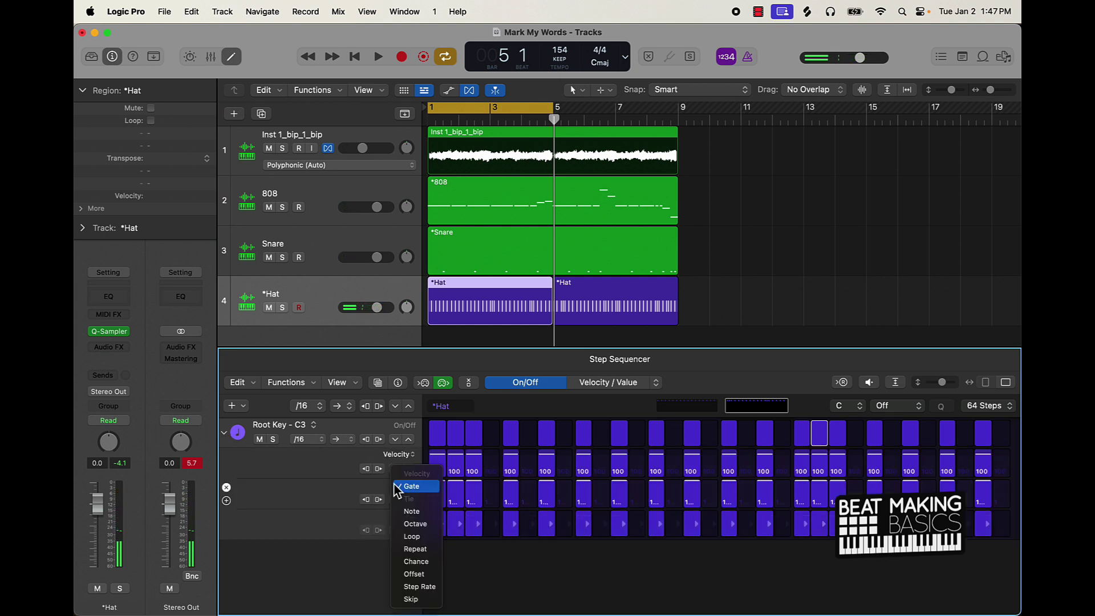
{"action": "left_click", "coordinate": [426, 553]}
{"action": "left_click", "coordinate": [405, 517]}
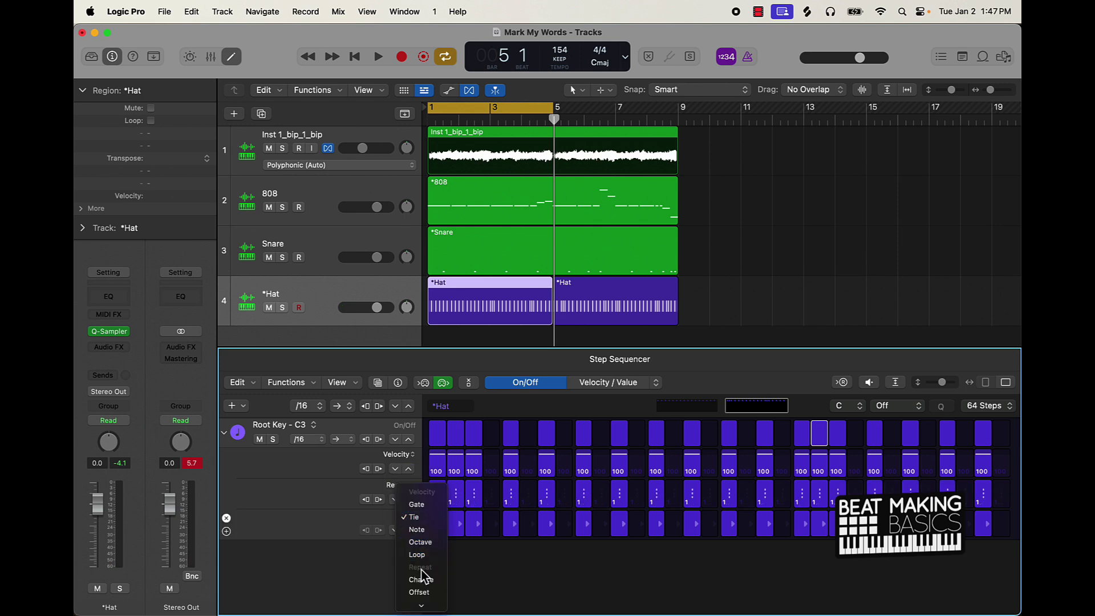
{"action": "left_click", "coordinate": [422, 530]}
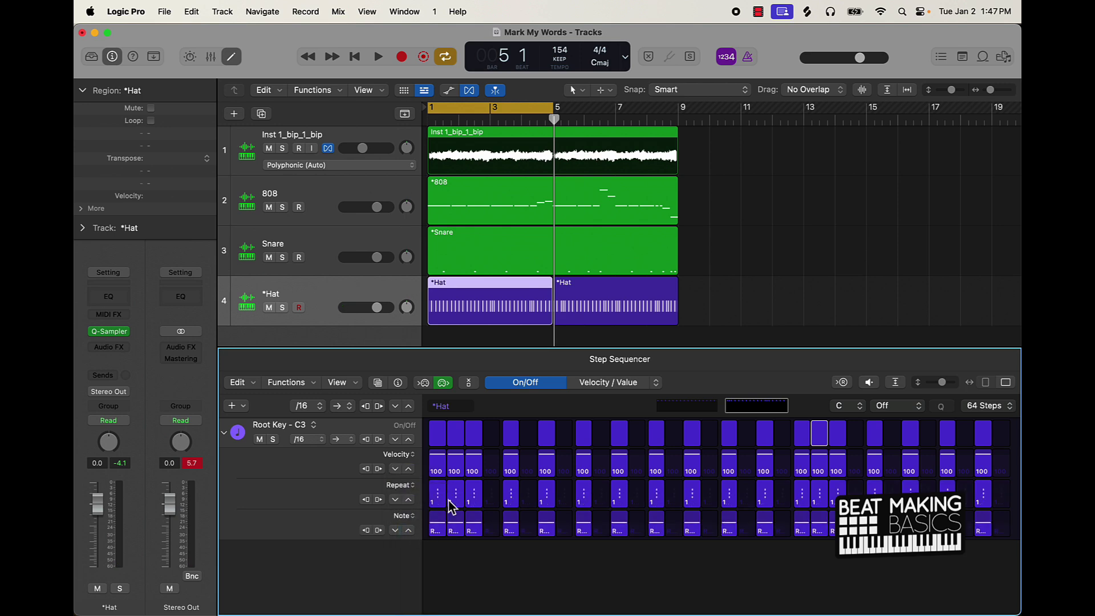
Set the note of step 5 in the first hat region to B2 and play it back
{"action": "left_click", "coordinate": [665, 411]}
{"action": "key", "text": "space"}
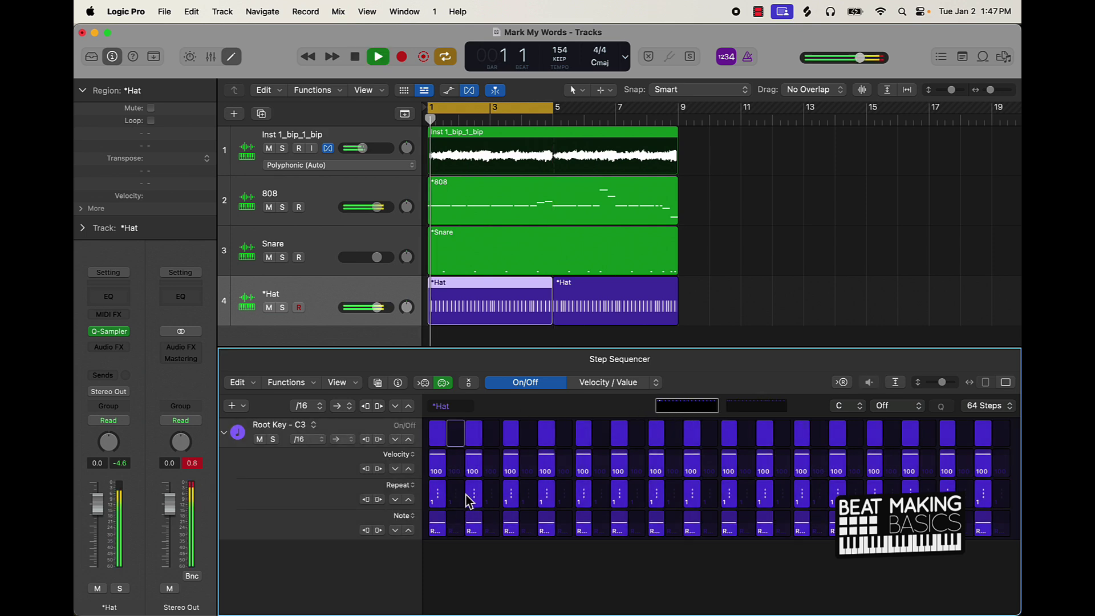
{"action": "key", "text": "space"}
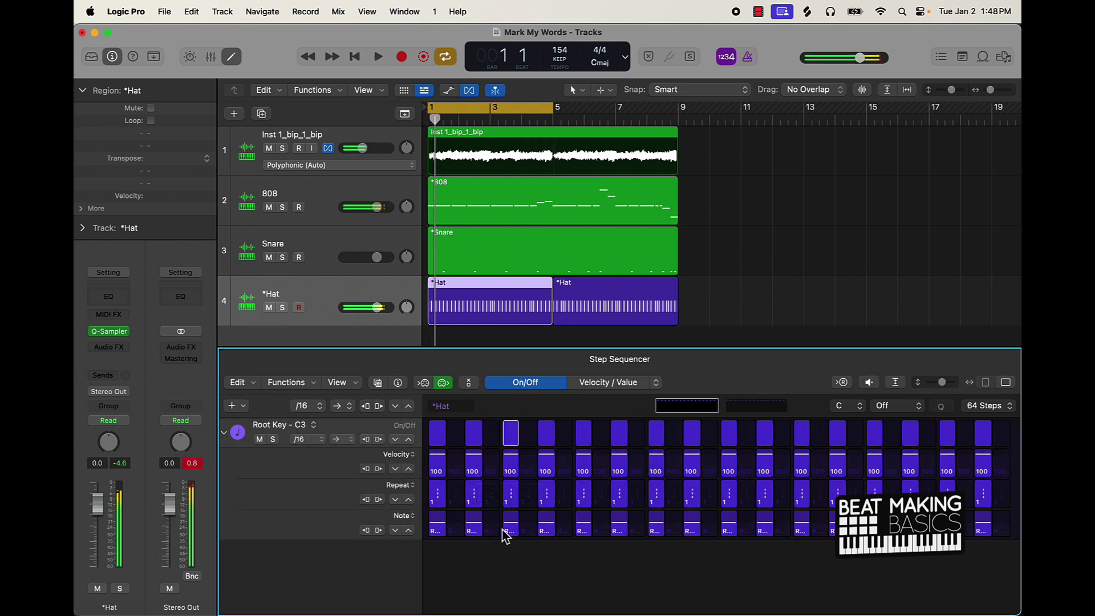
{"action": "left_click_drag", "start_coordinate": [510, 531], "coordinate": [514, 530]}
{"action": "key", "text": "space"}
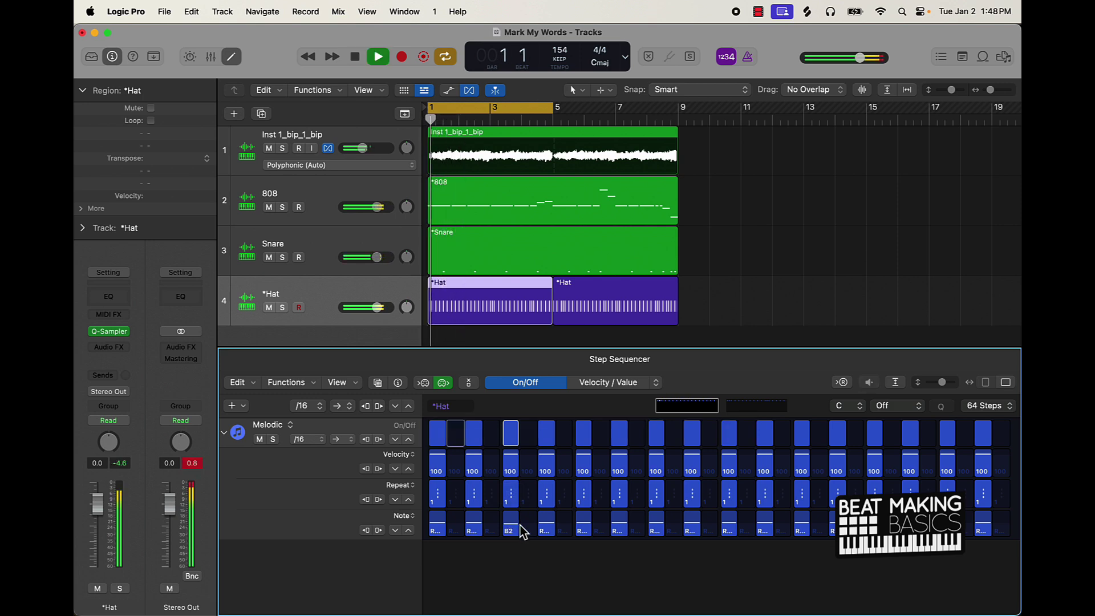
Add a hit on step 14, repeat steps 13-14 twice, and set steps 14-15 to notes A#2 and B2 with velocities 81 and 42
{"action": "left_click", "coordinate": [673, 433]}
{"action": "key", "text": "space"}
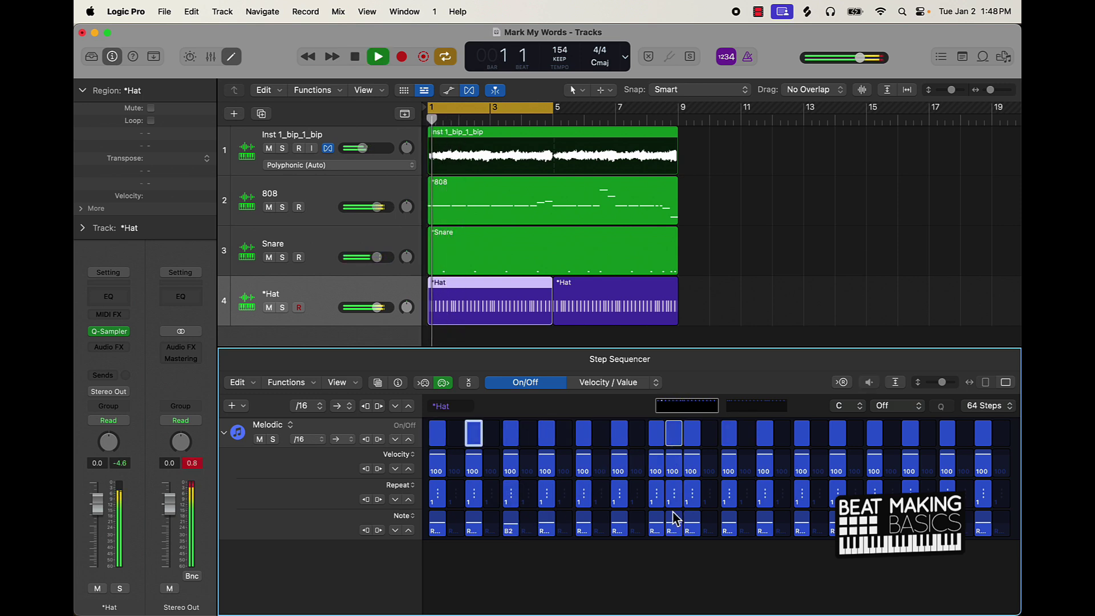
{"action": "left_click_drag", "start_coordinate": [674, 509], "coordinate": [685, 537]}
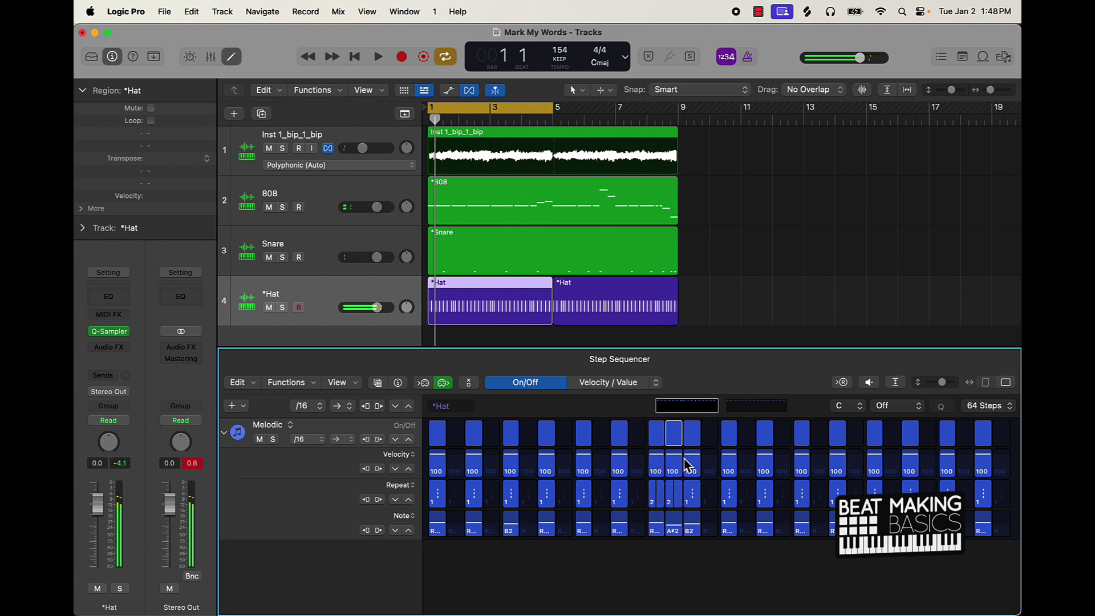
{"action": "left_click_drag", "start_coordinate": [679, 469], "coordinate": [689, 489]}
{"action": "key", "text": "space"}
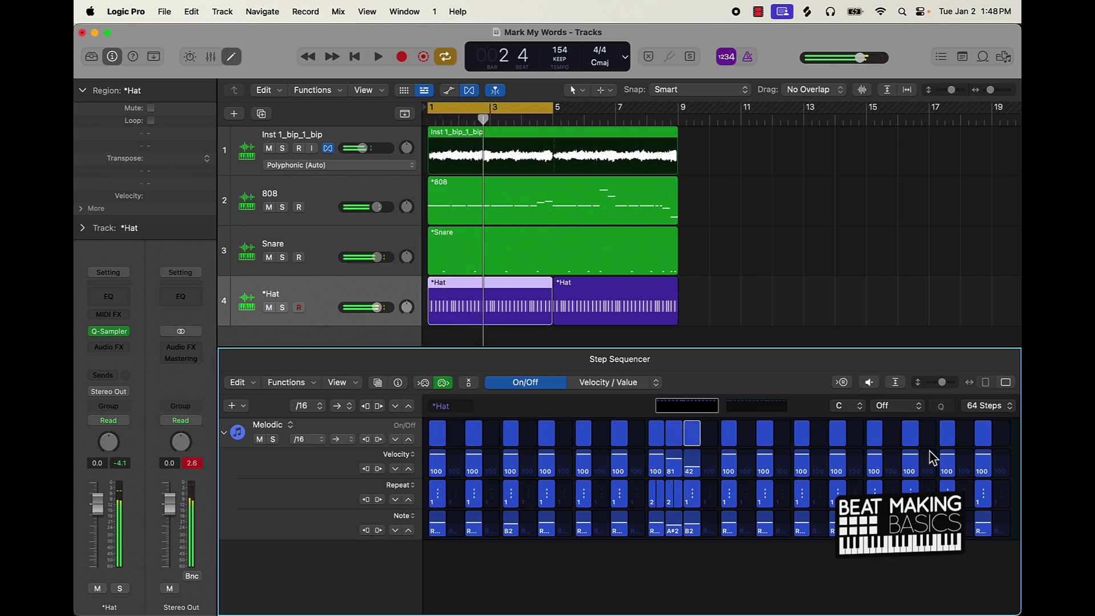
Add an extra hit on step 30 of the first hat region and audition it
{"action": "left_click", "coordinate": [963, 435]}
{"action": "key", "text": "space"}
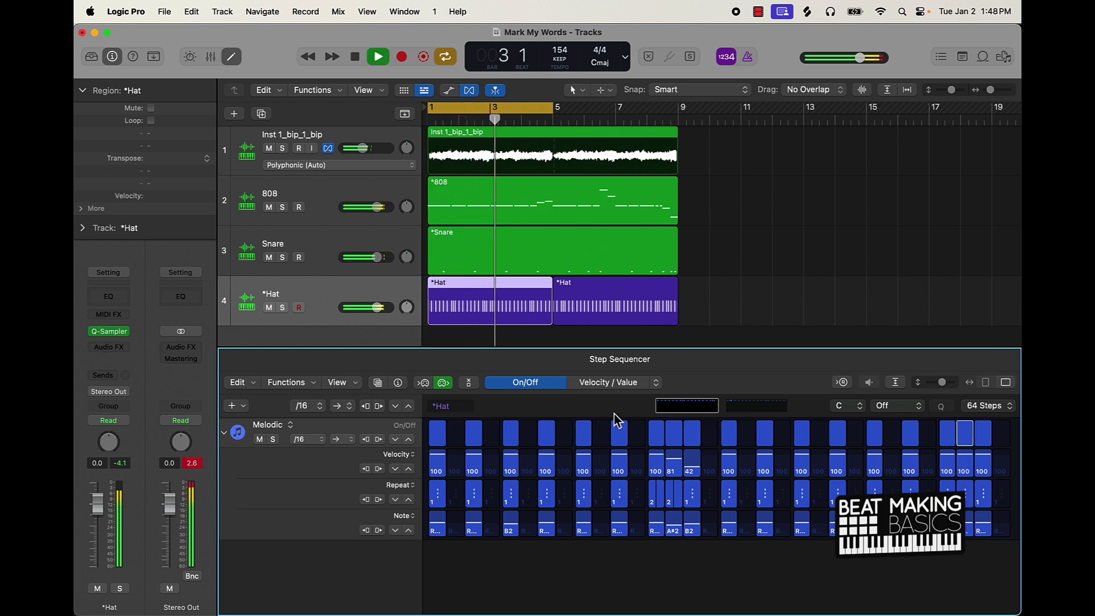
{"action": "key", "text": "space"}
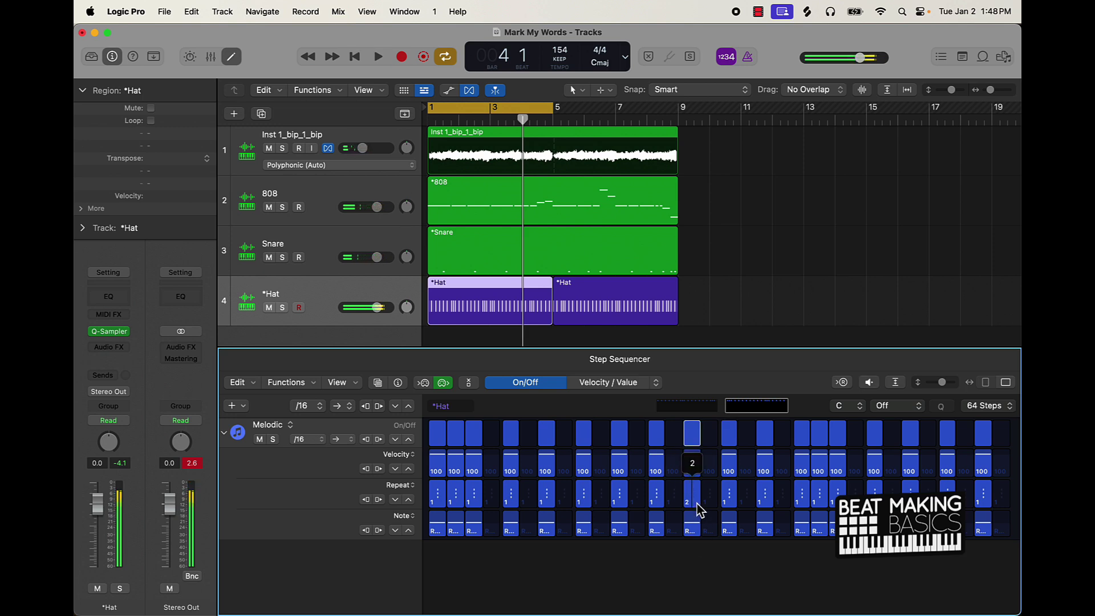
Set the note of step 35 to B2 during playback and return step 47 to 1 repeat
{"action": "key", "text": "space"}
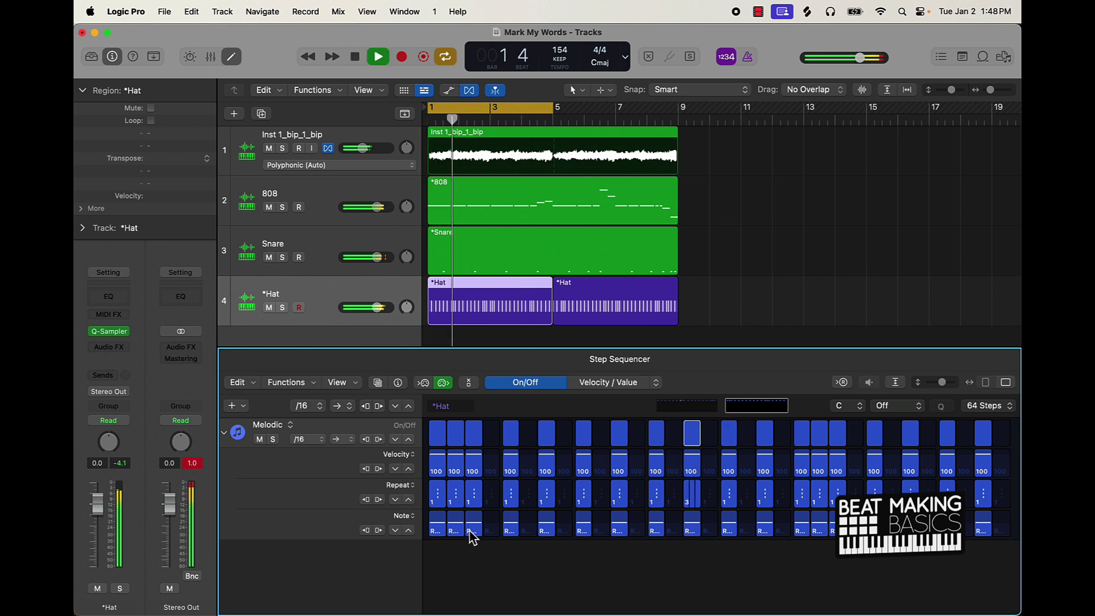
{"action": "left_click_drag", "start_coordinate": [477, 531], "coordinate": [479, 535]}
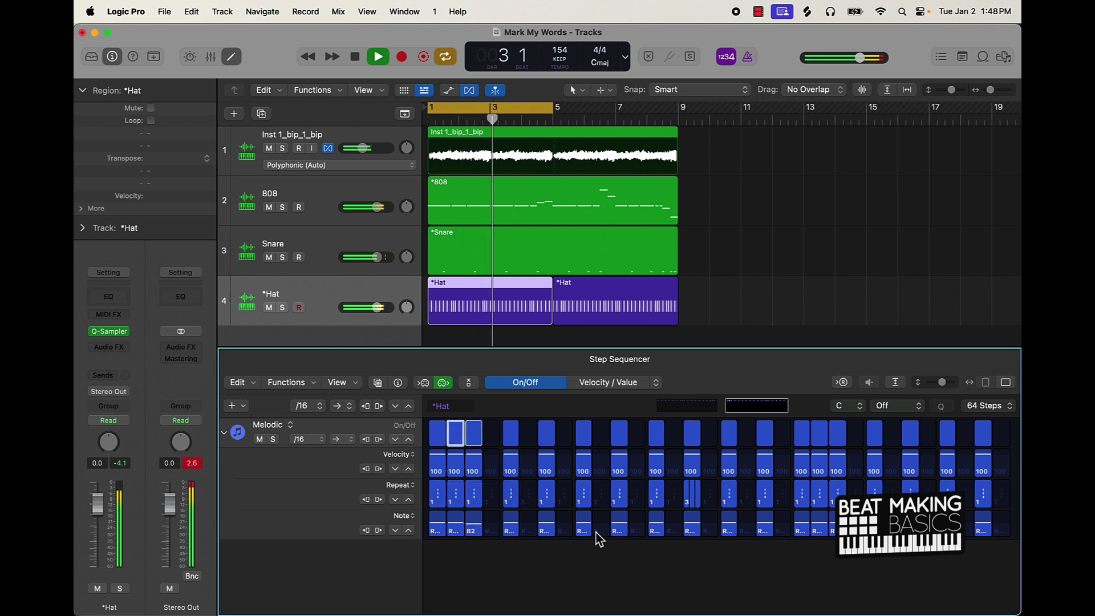
{"action": "key", "text": "space"}
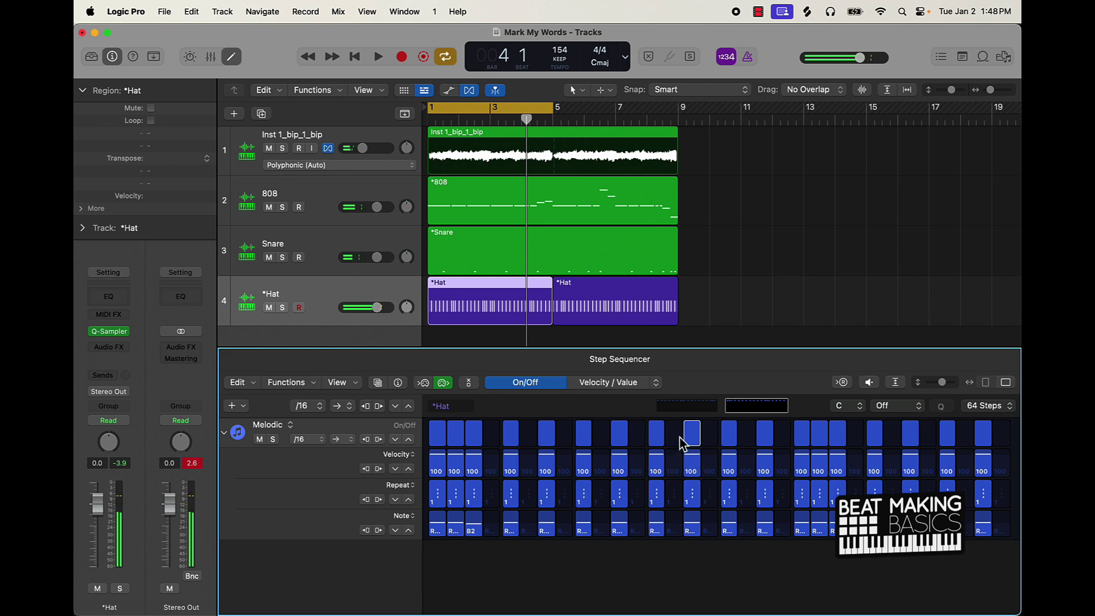
Add a hit on step 46, repeat steps 45-46 twice, and set steps 46-47 to notes B2 and A#2 with velocities 83 and 70
{"action": "left_click", "coordinate": [679, 439]}
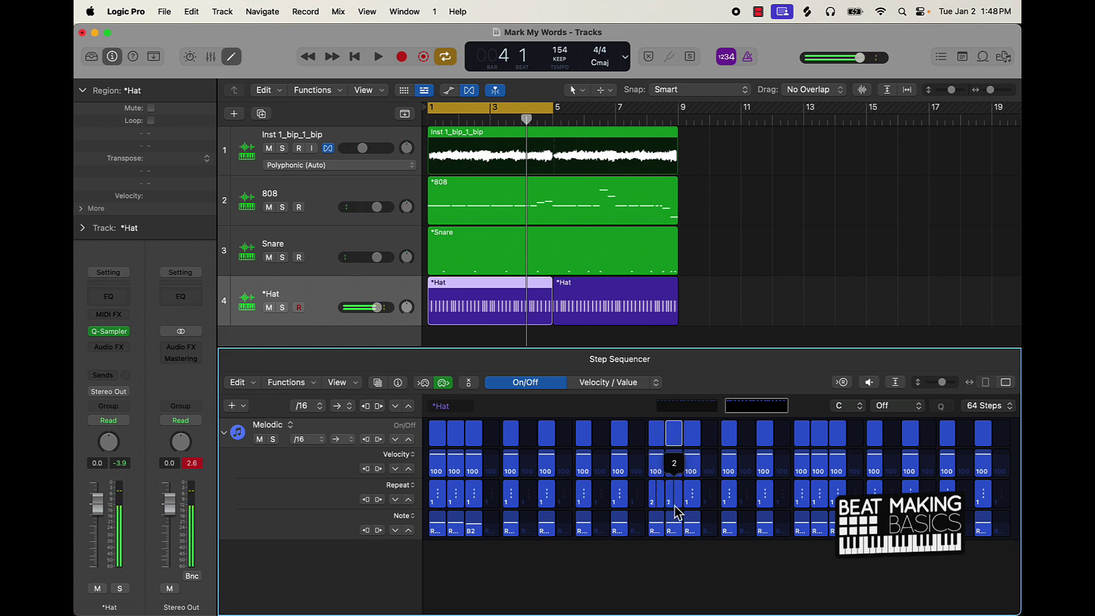
{"action": "left_click", "coordinate": [699, 533]}
{"action": "left_click", "coordinate": [682, 531]}
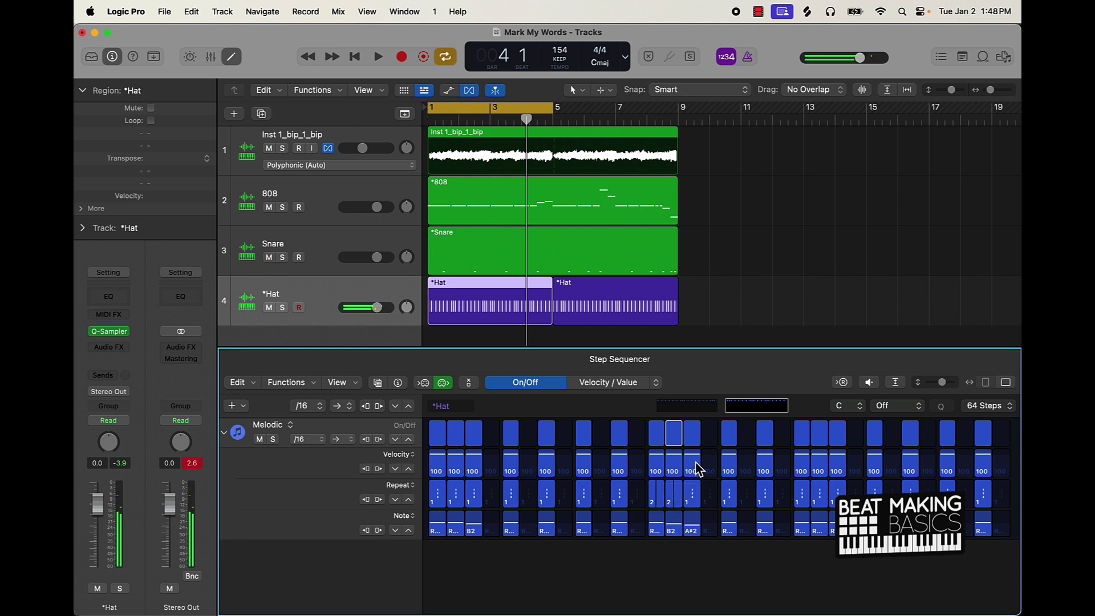
{"action": "key", "text": "space"}
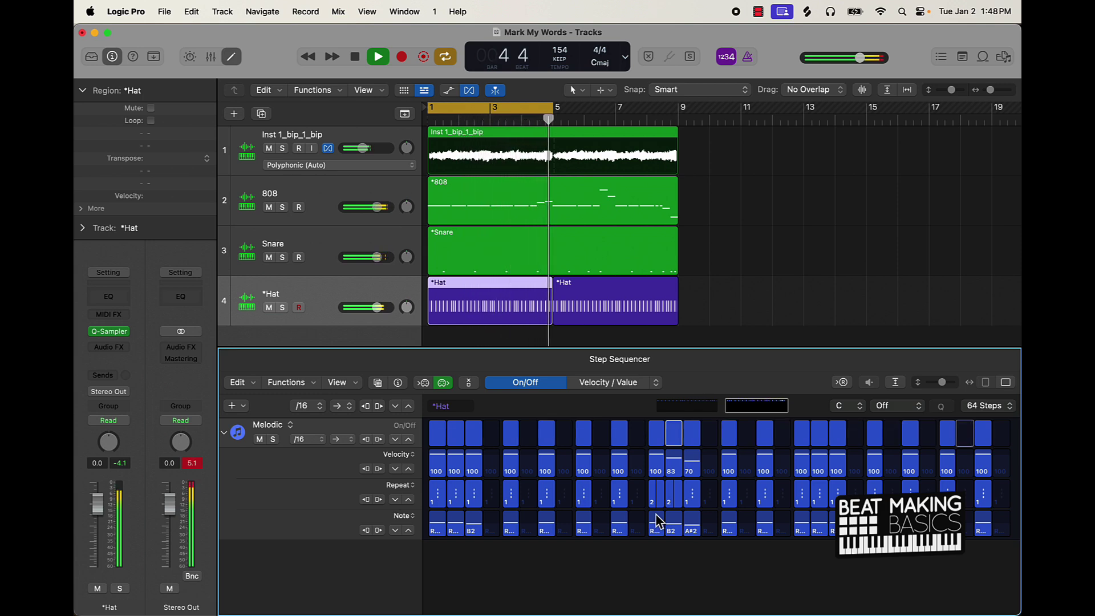
Stop playback, extend the cycle range to bar 9, and create a software instrument track with stereo Ultrabeat (Drum Machine)
{"action": "key", "text": "space"}
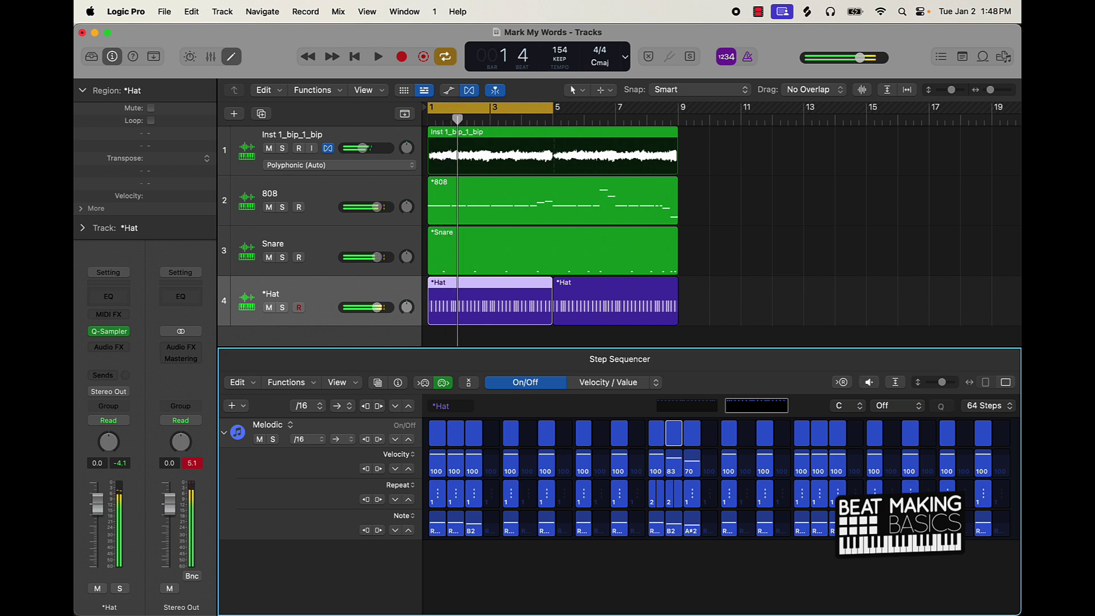
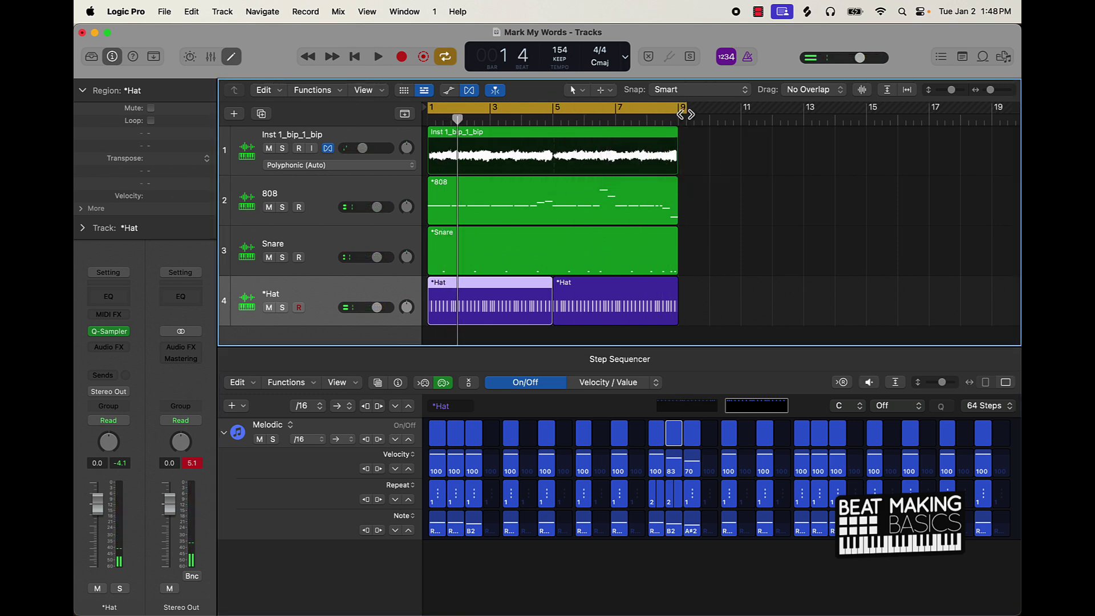
{"action": "left_click", "coordinate": [274, 298]}
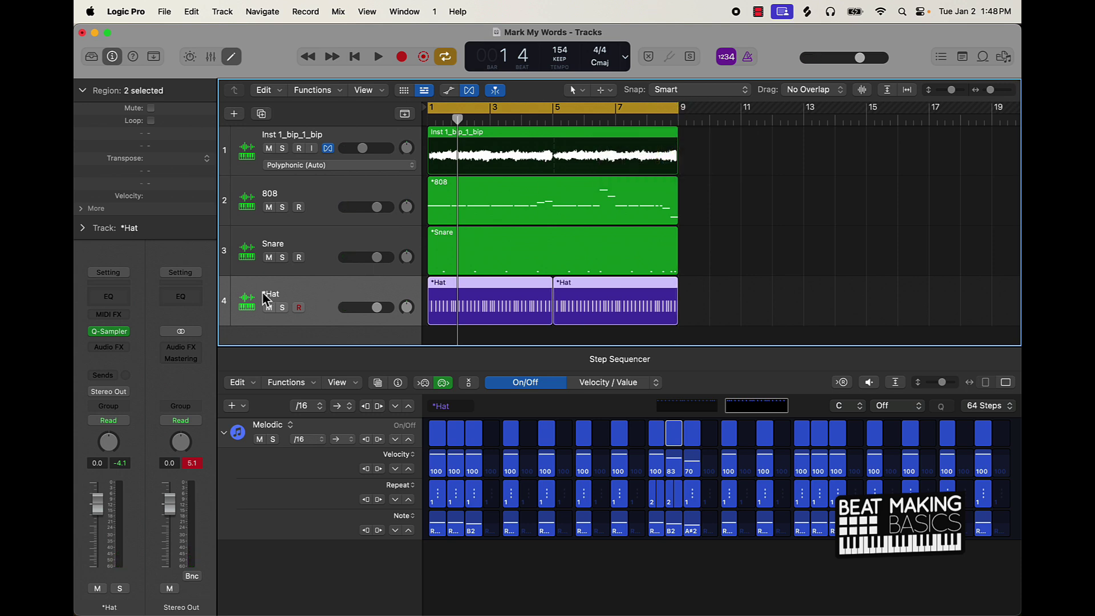
{"action": "left_click", "coordinate": [234, 114]}
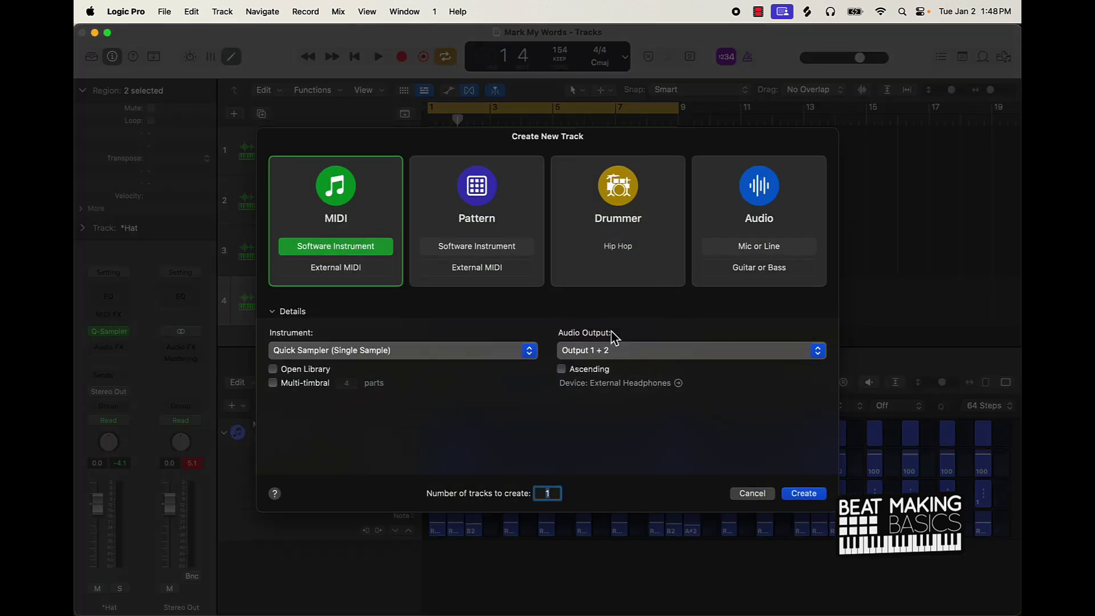
{"action": "left_click", "coordinate": [529, 350]}
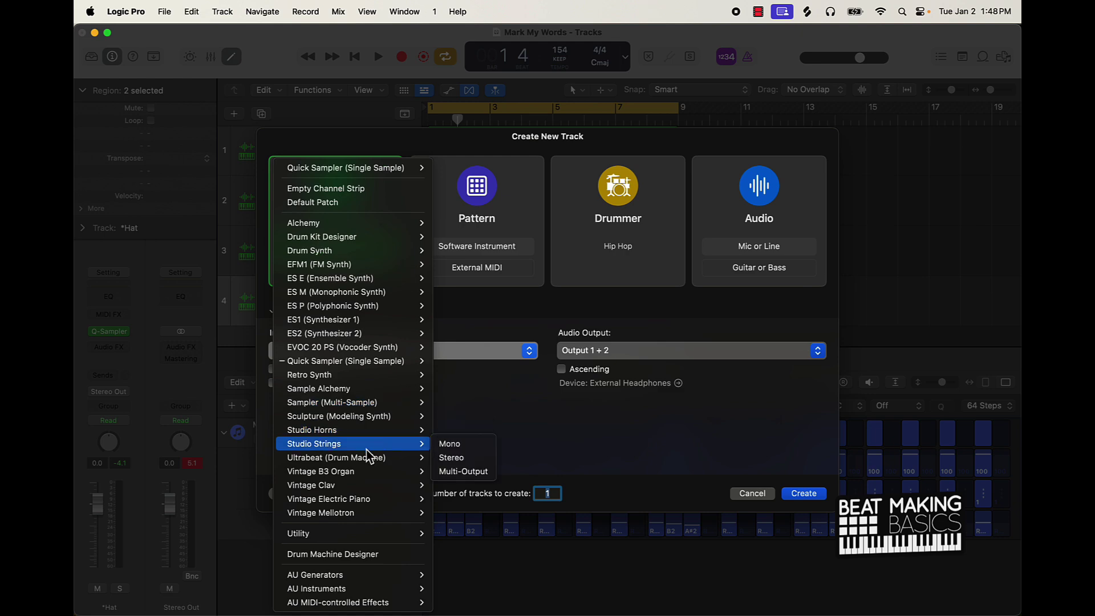
{"action": "mouse_move", "coordinate": [370, 458]}
{"action": "left_click", "coordinate": [492, 457]}
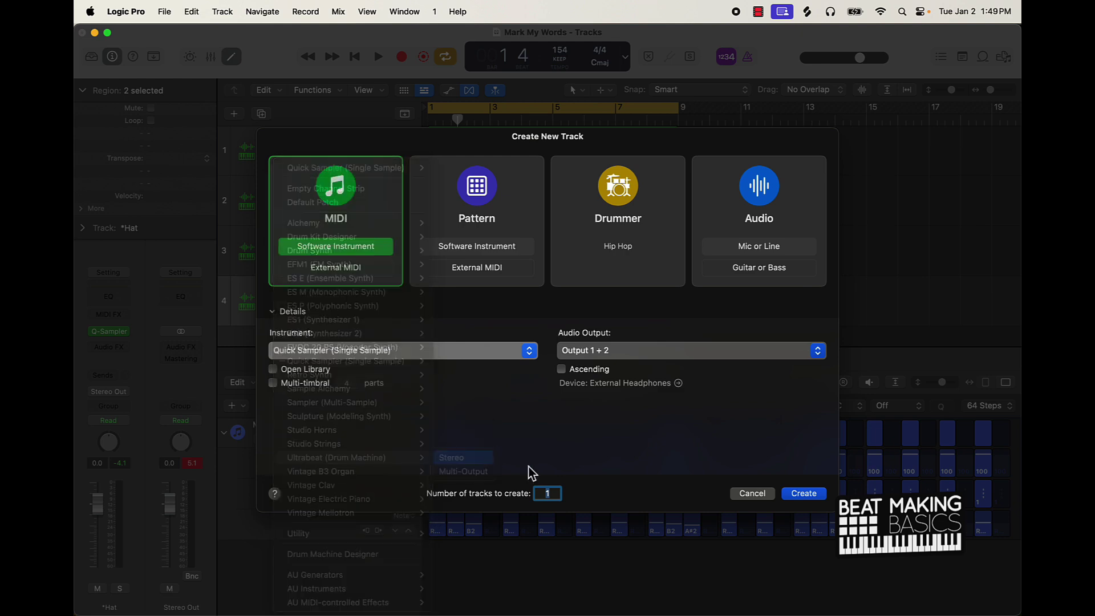
{"action": "left_click", "coordinate": [801, 493]}
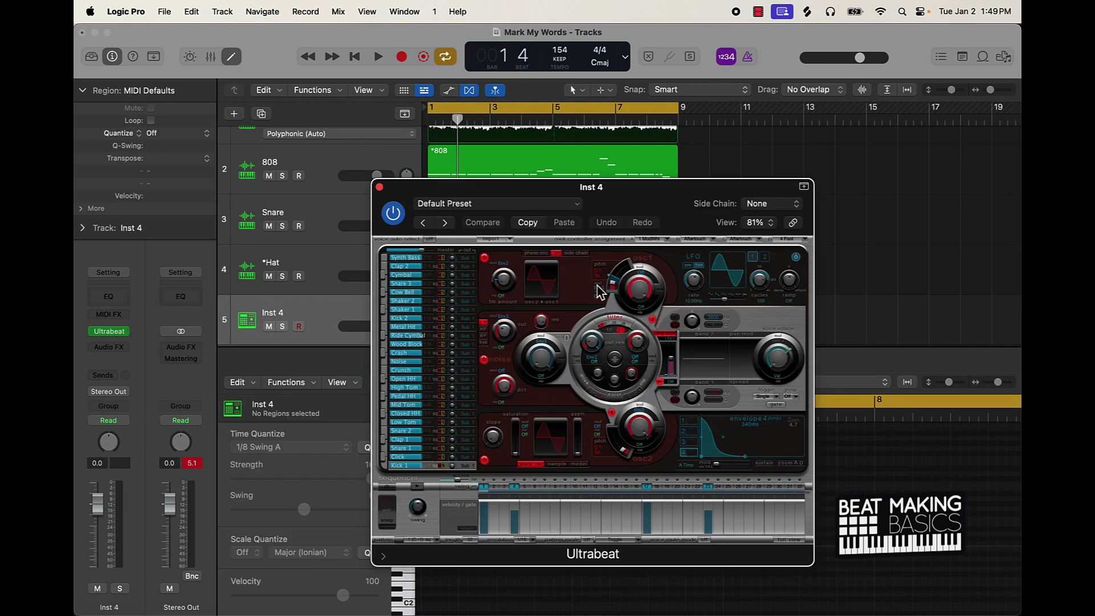
Load the Rap Lords Drum Kit B preset into Ultrabeat, skipping the requests to locate its missing samples
{"action": "left_click", "coordinate": [483, 205]}
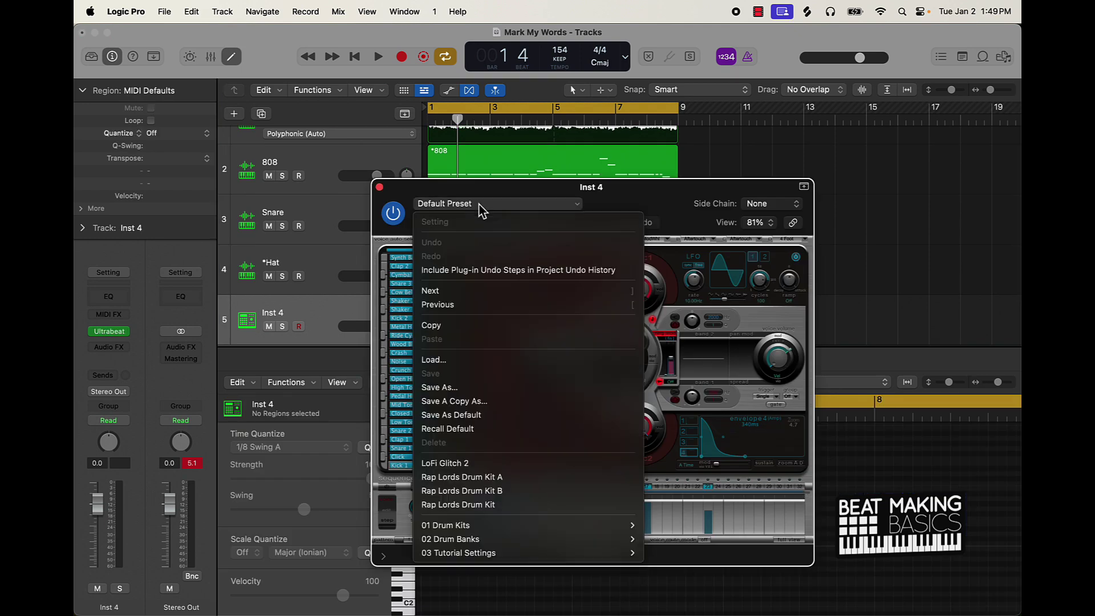
{"action": "left_click", "coordinate": [504, 491]}
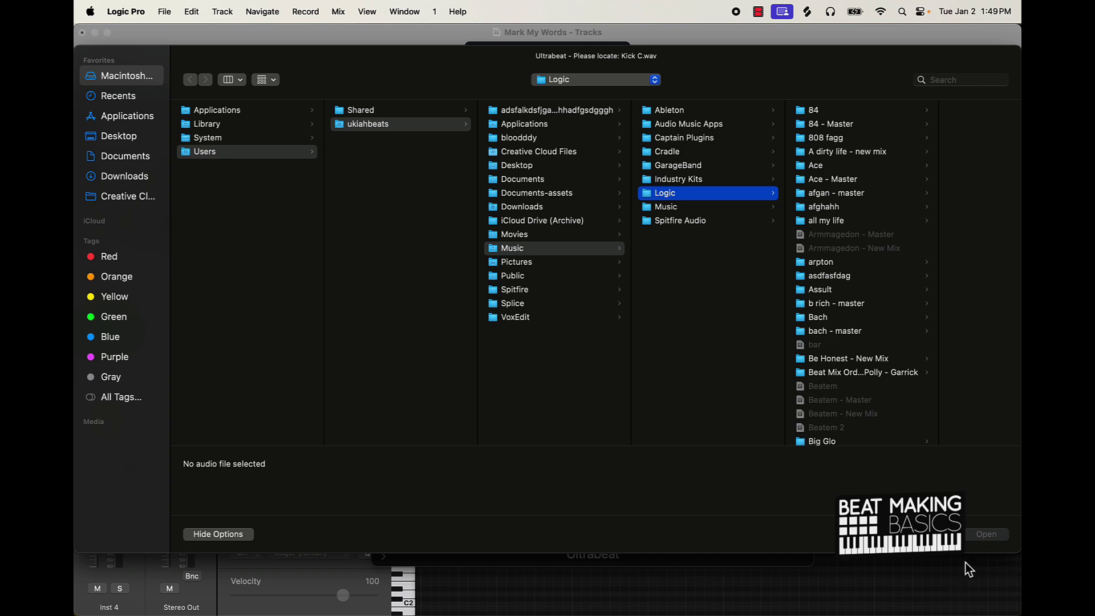
{"action": "key", "text": "Escape"}
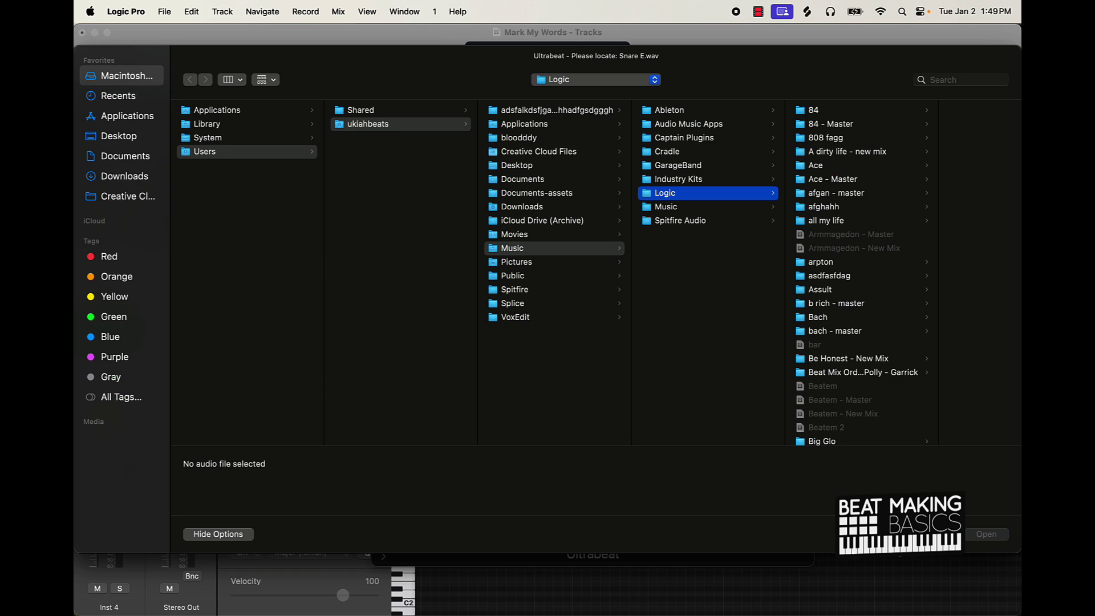
{"action": "key", "text": "Escape"}
{"action": "key", "text": "Escape"}
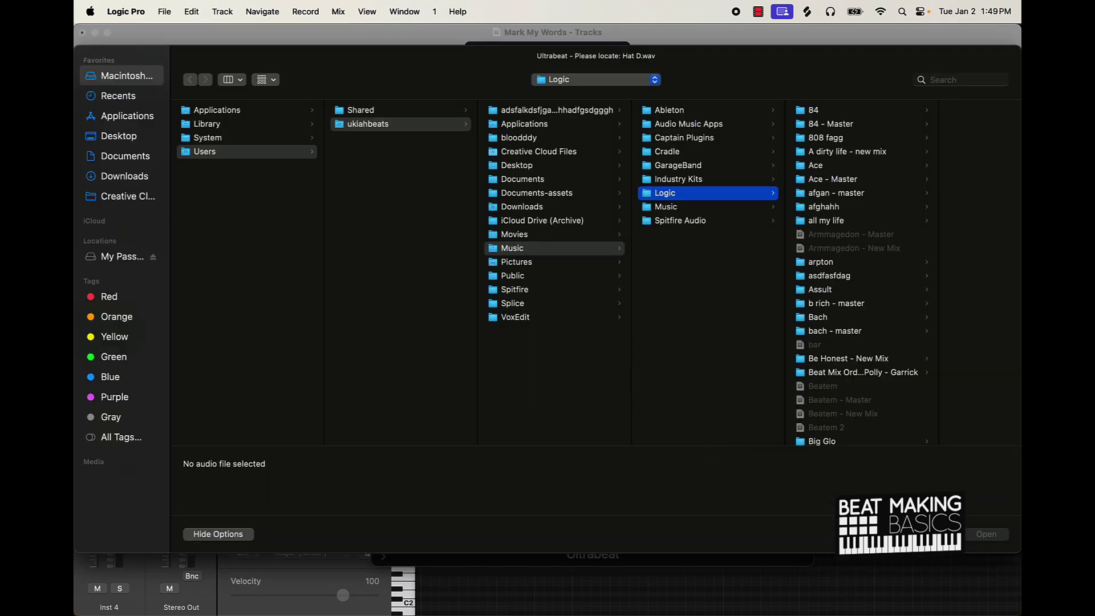
{"action": "key", "text": "Escape"}
{"action": "key", "text": "Escape"}
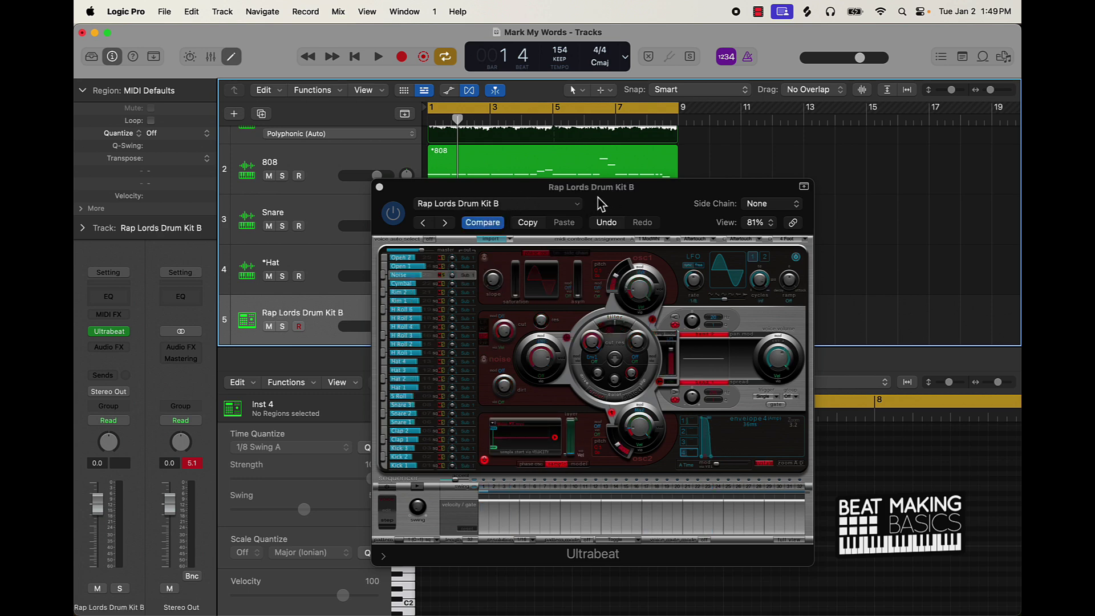
Open Musical Typing, audition several drum kit sounds ending on the C3 sound, and close the Ultrabeat window
{"action": "key", "text": "super+k"}
{"action": "key", "text": "k"}
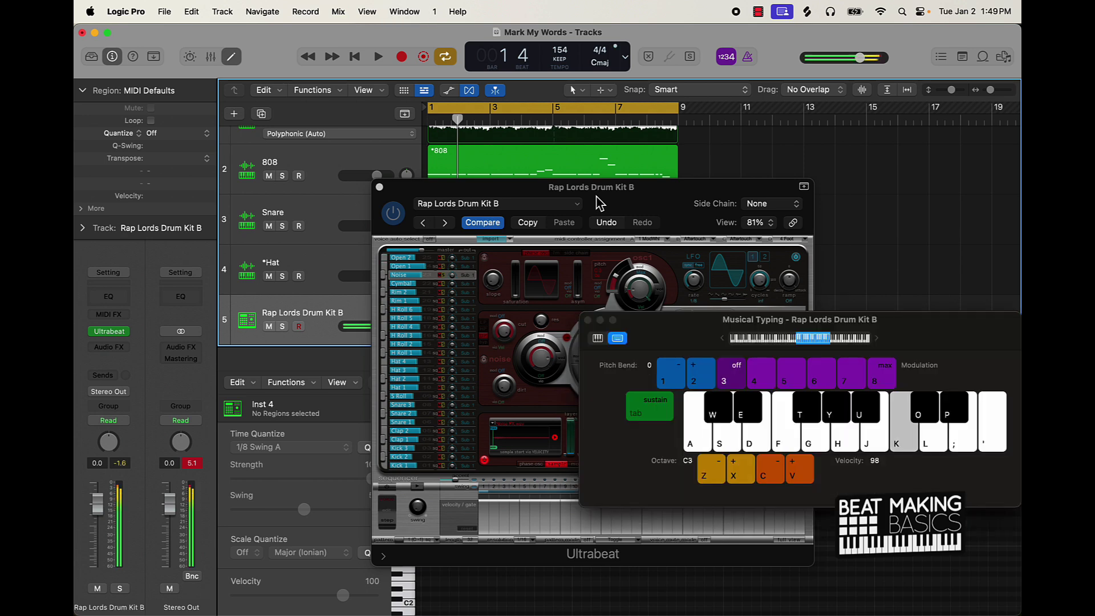
{"action": "key", "text": "h"}
{"action": "key", "text": "d"}
{"action": "key", "text": "d"}
{"action": "key", "text": "a"}
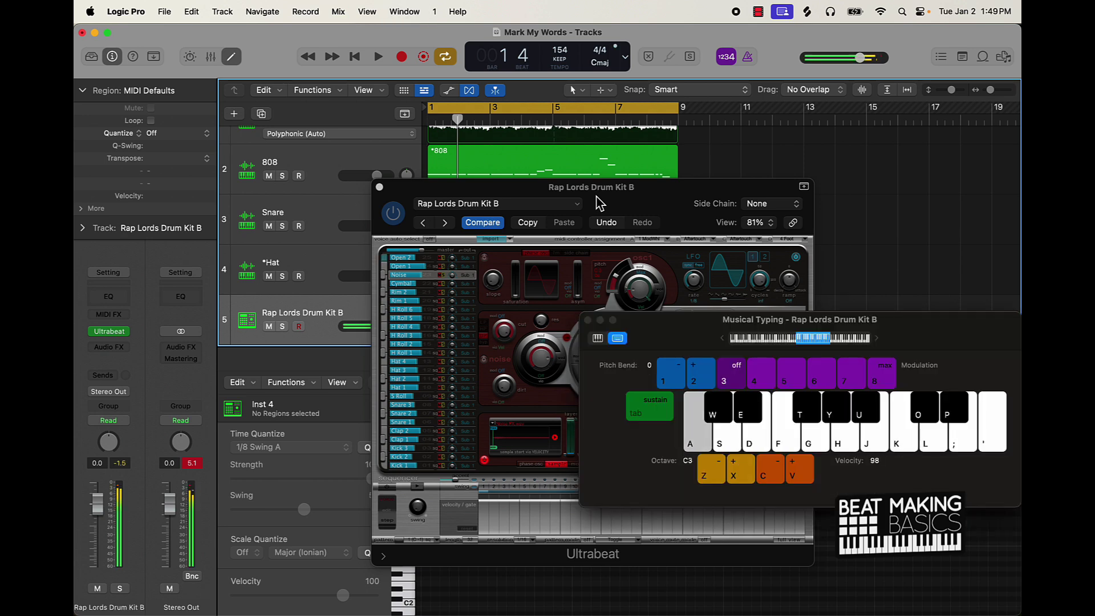
{"action": "key", "text": "a"}
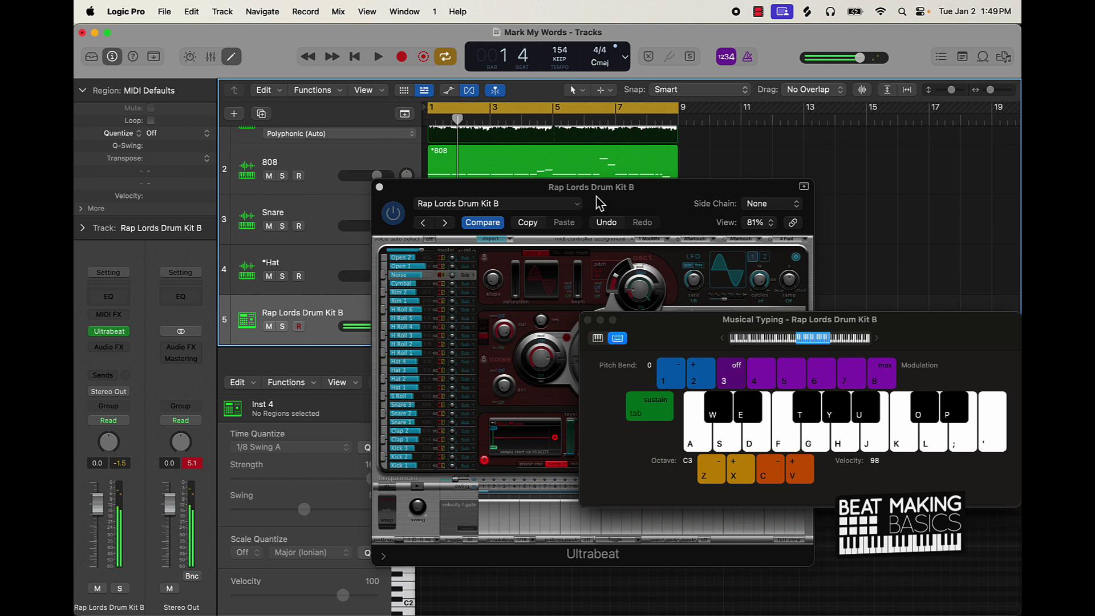
{"action": "left_click", "coordinate": [380, 188]}
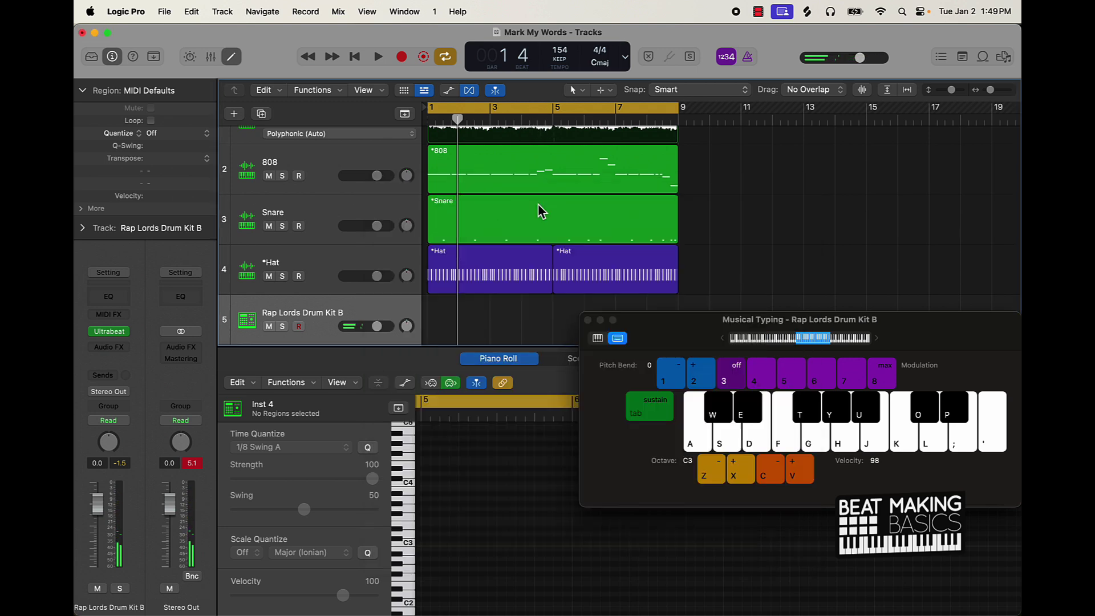
{"action": "key", "text": "a"}
Record eight C3 hits of the drum kit across bars 1 to 8 over the beat, stopping at the cycle's end
{"action": "key", "text": "r"}
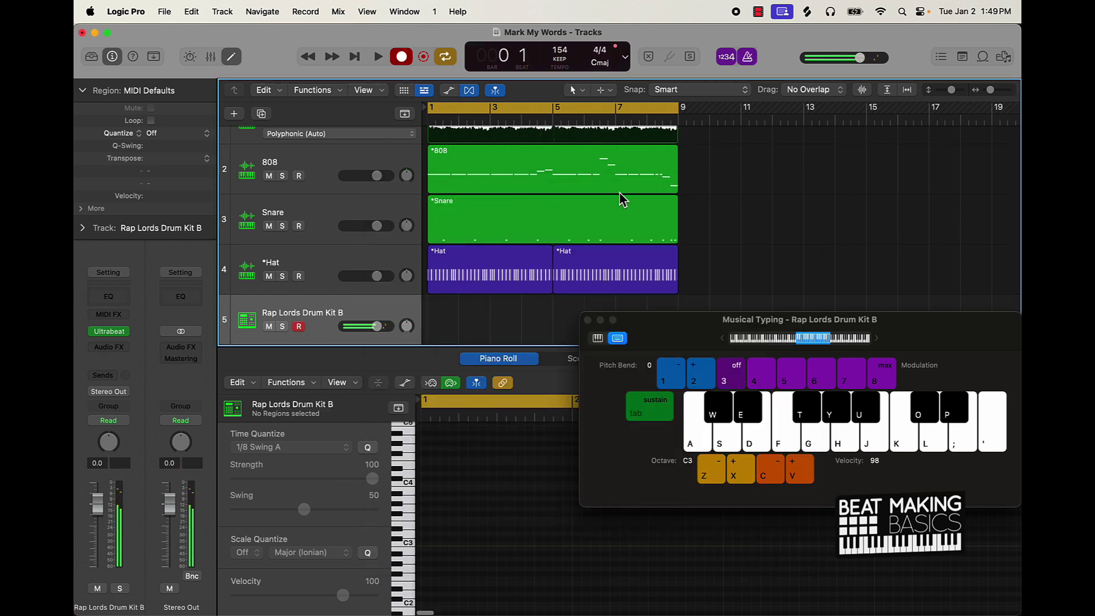
{"action": "key", "text": "a"}
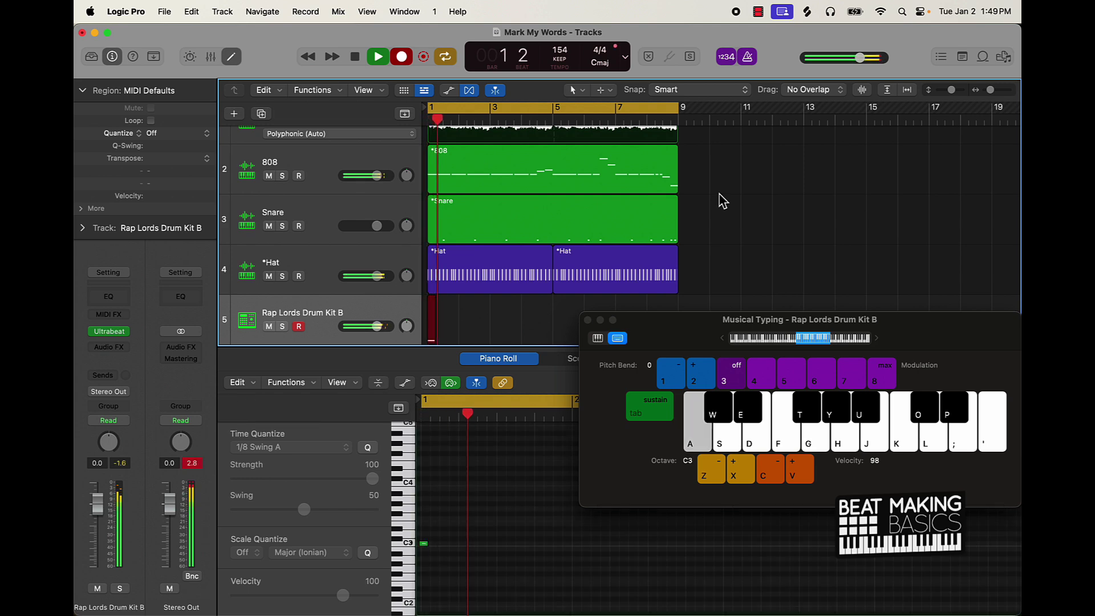
{"action": "key", "text": "a"}
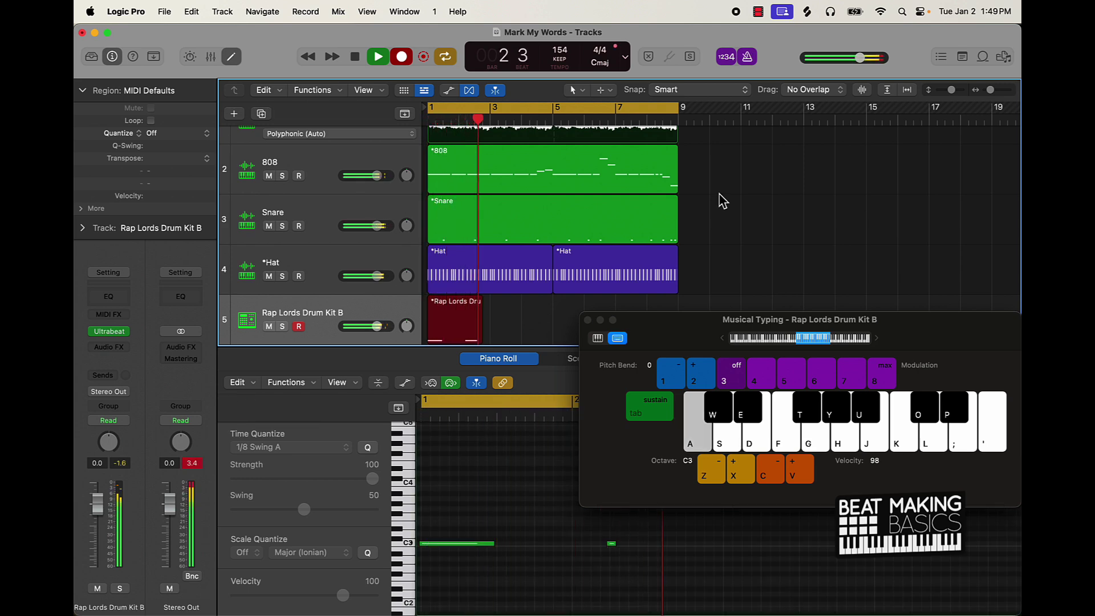
{"action": "key", "text": "a"}
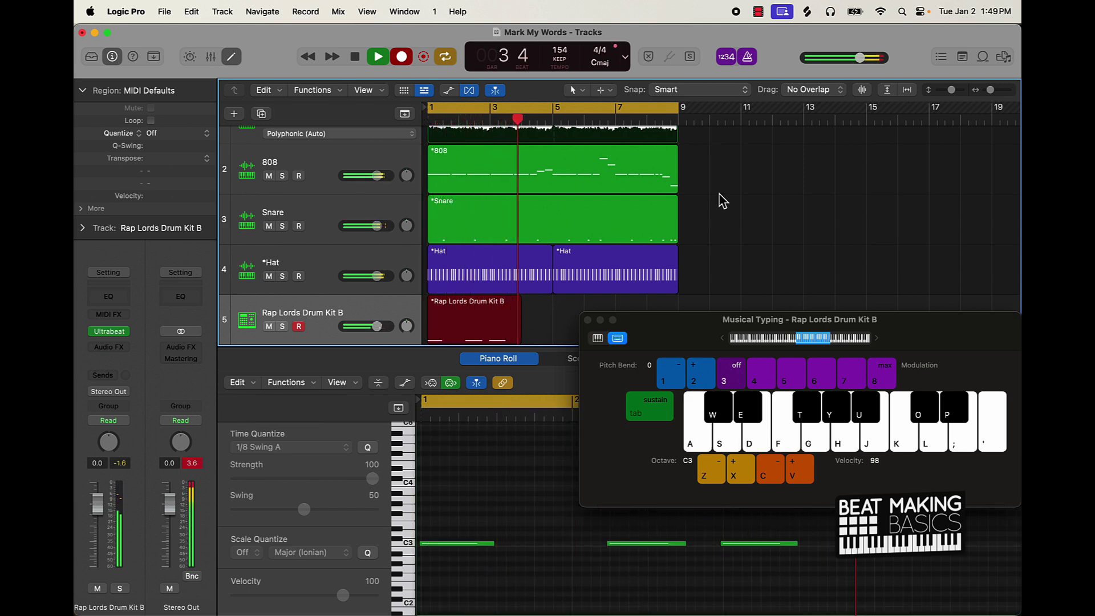
{"action": "key", "text": "a"}
{"action": "key", "text": "a"}
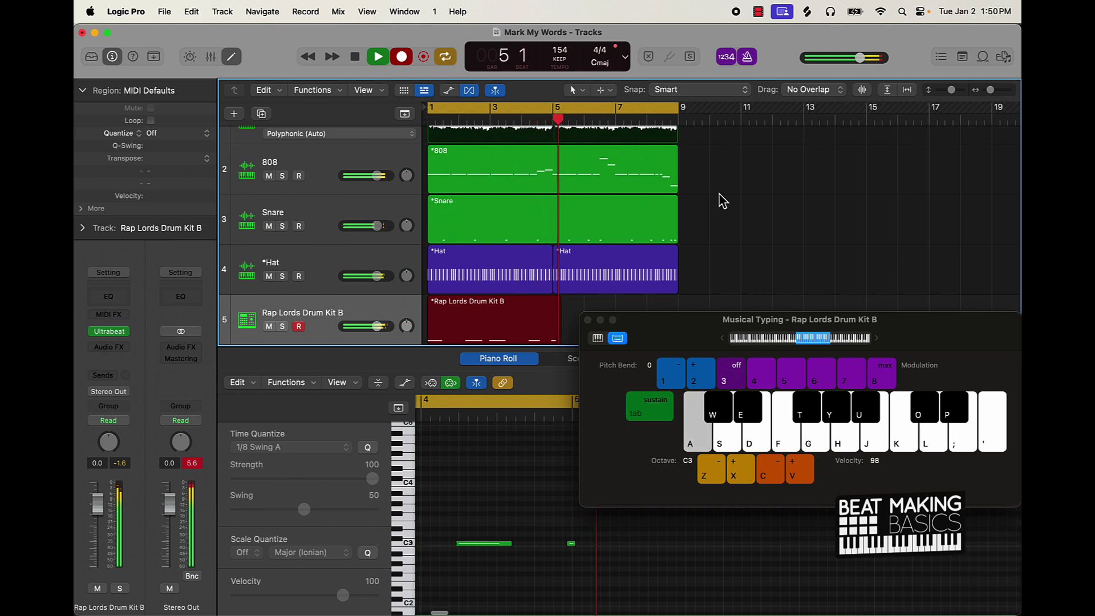
{"action": "key", "text": "a"}
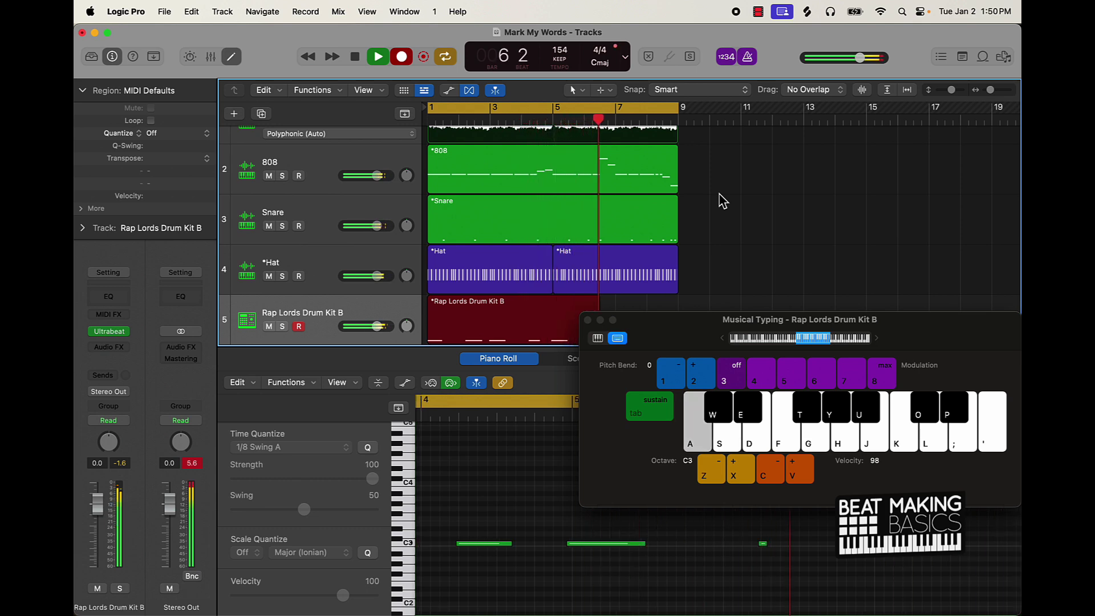
{"action": "key", "text": "a"}
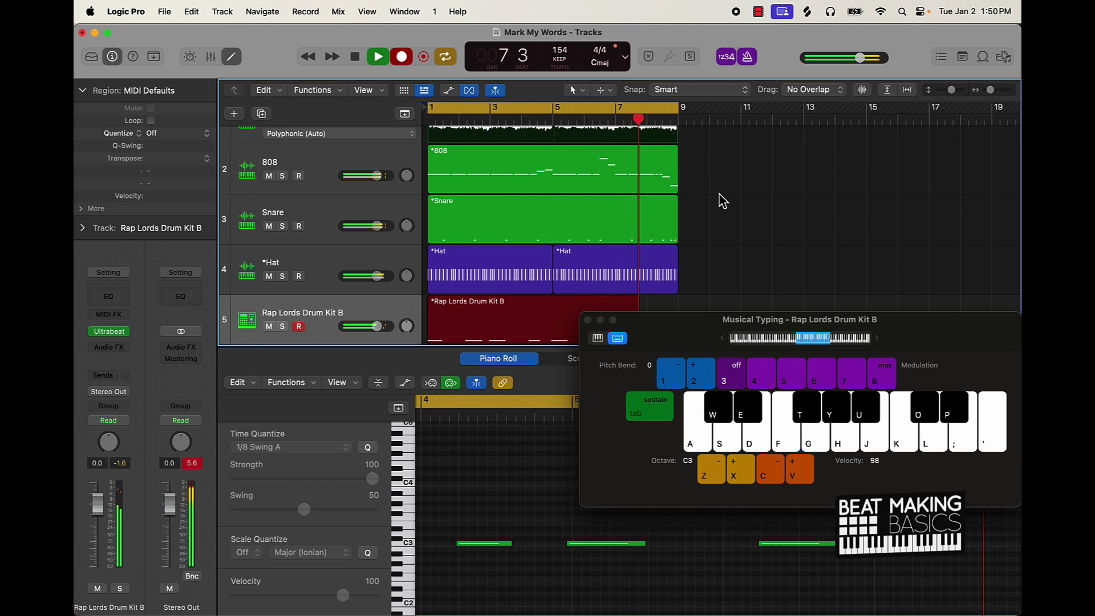
{"action": "key", "text": "a"}
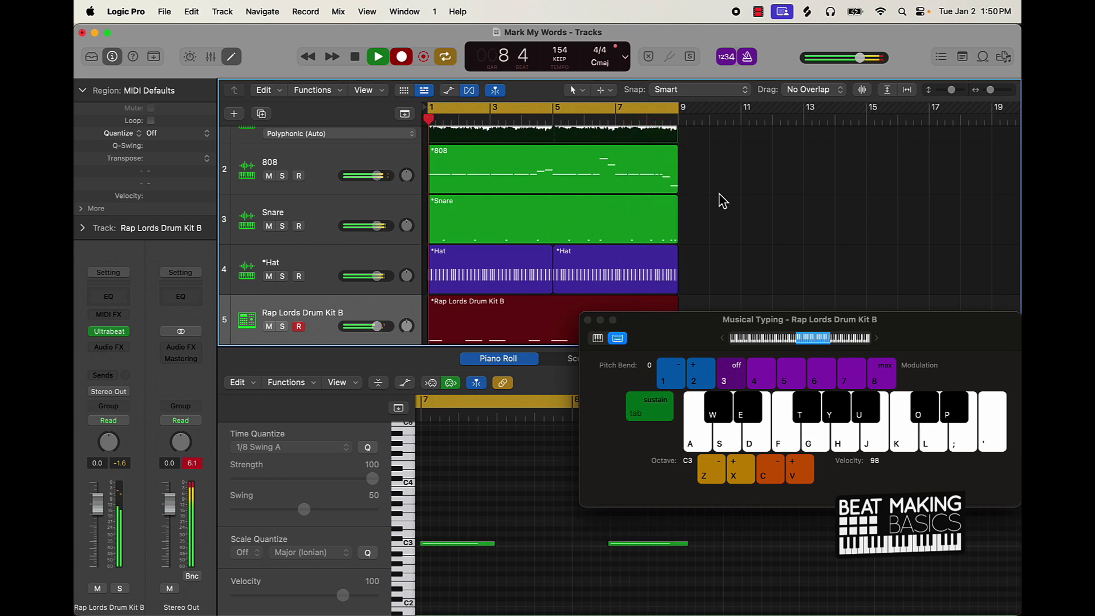
{"action": "key", "text": "space"}
Close Musical Typing and quantize all the recorded drum kit notes to 1/8 Swing A
{"action": "left_click", "coordinate": [528, 507]}
{"action": "key", "text": "super+a"}
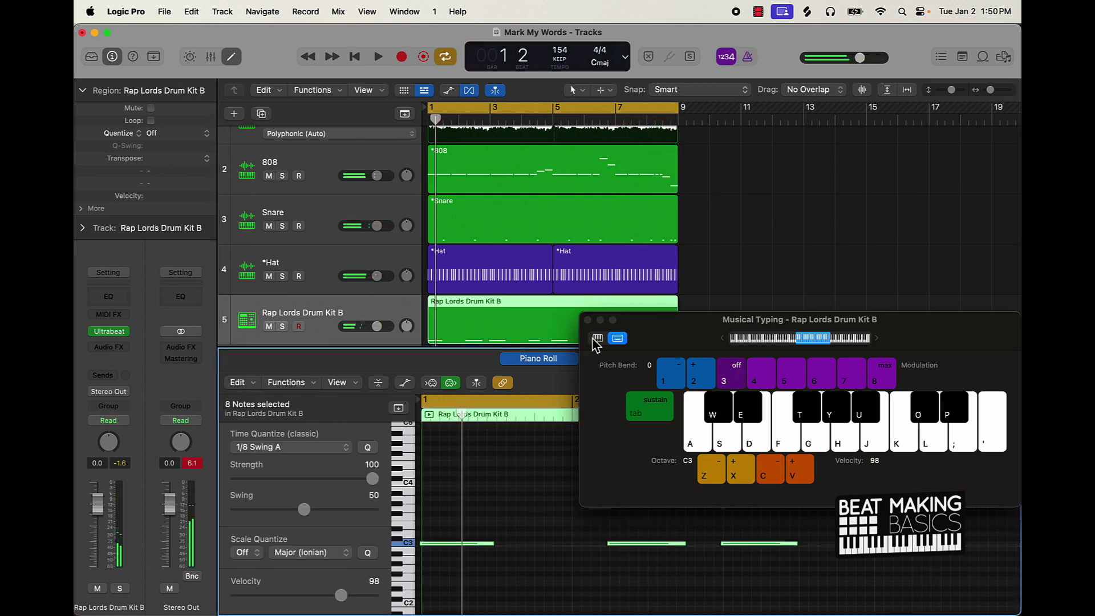
{"action": "left_click", "coordinate": [587, 320]}
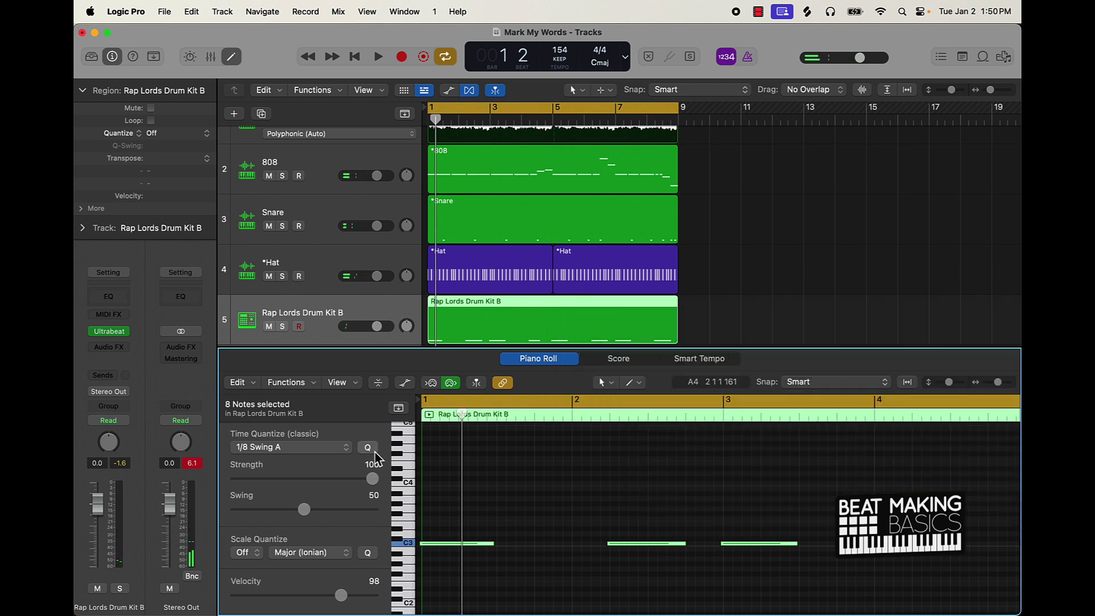
Lower the drum kit track's volume to -7.6 dB and the hat track's to -1.5 dB, and audition the mix
{"action": "left_click_drag", "start_coordinate": [382, 332], "coordinate": [369, 333]}
{"action": "left_click_drag", "start_coordinate": [378, 282], "coordinate": [368, 284]}
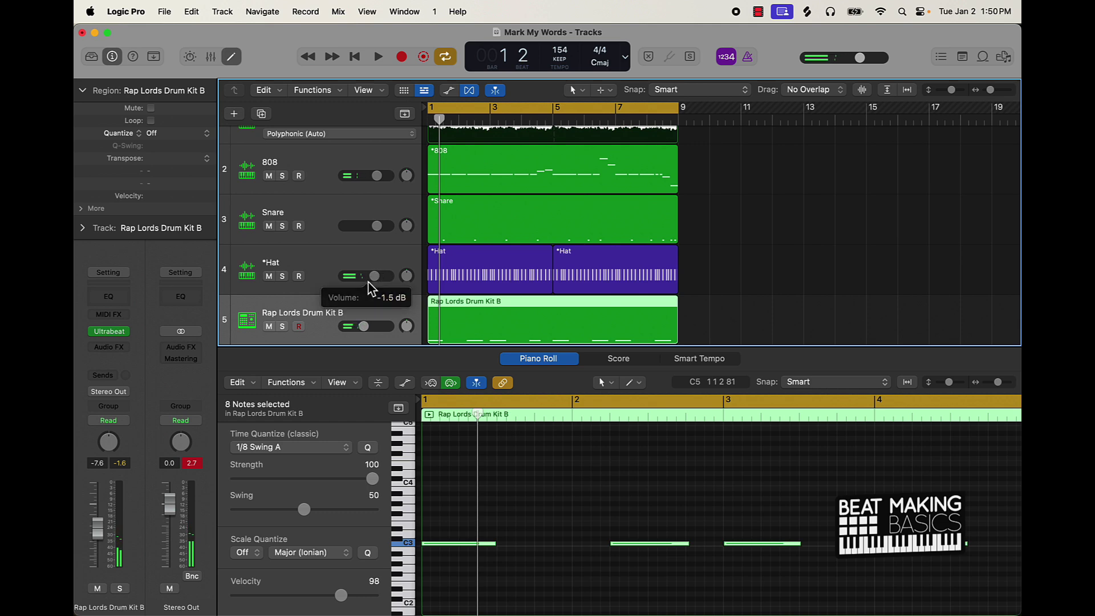
{"action": "key", "text": "space"}
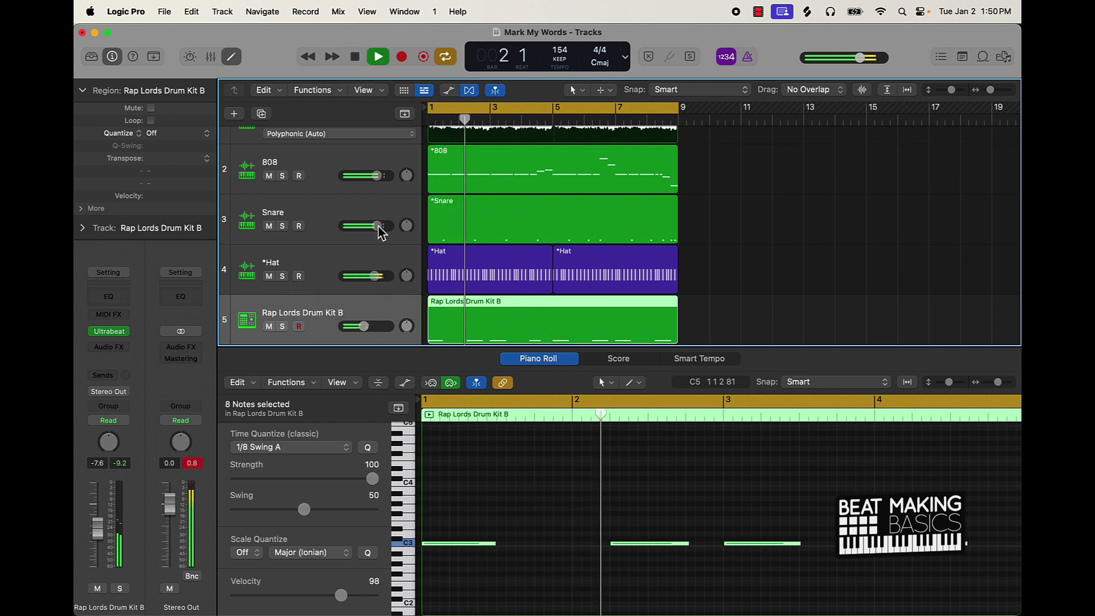
{"action": "key", "text": "space"}
Rename the drum kit track as Open and remove the asterisk from the hat track's name so it reads Hat
{"action": "double_click", "coordinate": [301, 314]}
{"action": "type", "text": "Q"}
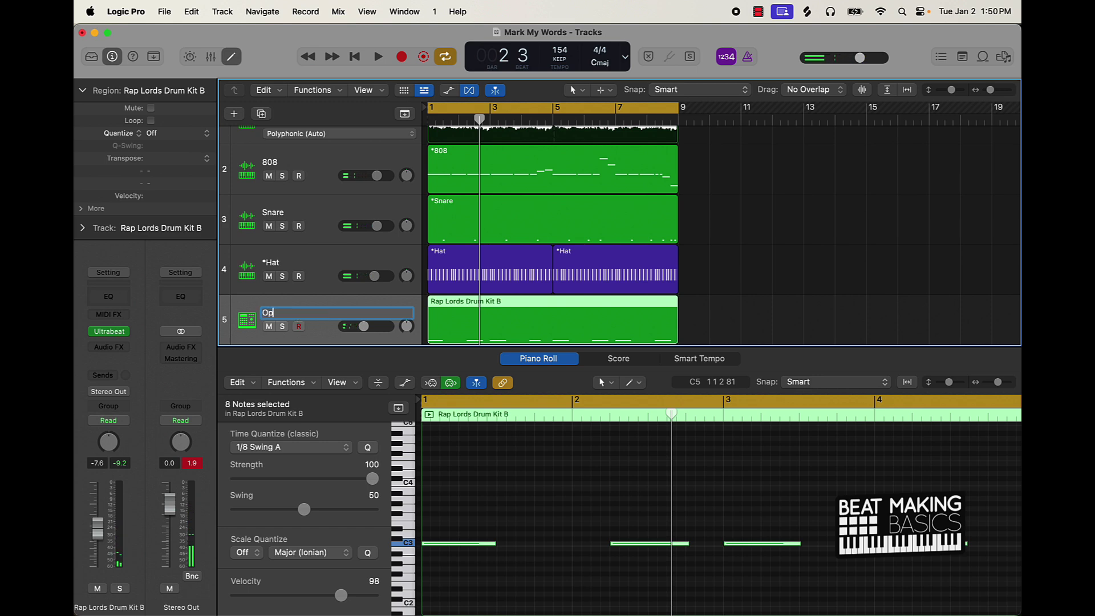
{"action": "key", "text": "Return"}
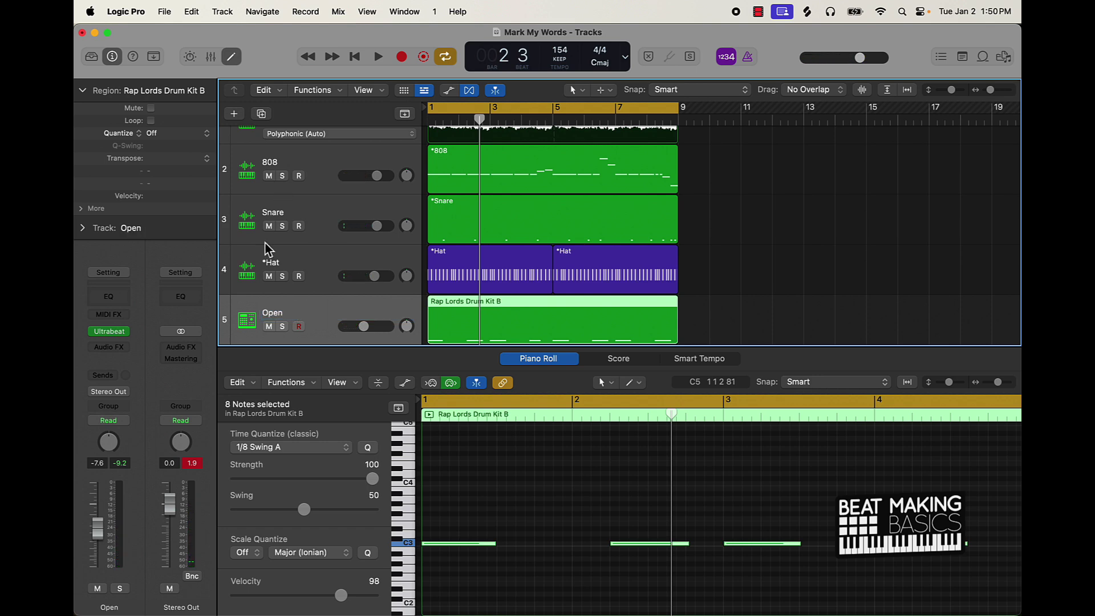
{"action": "scroll", "coordinate": [276, 240], "scroll_direction": "right", "scroll_amount": 2}
{"action": "double_click", "coordinate": [272, 263]}
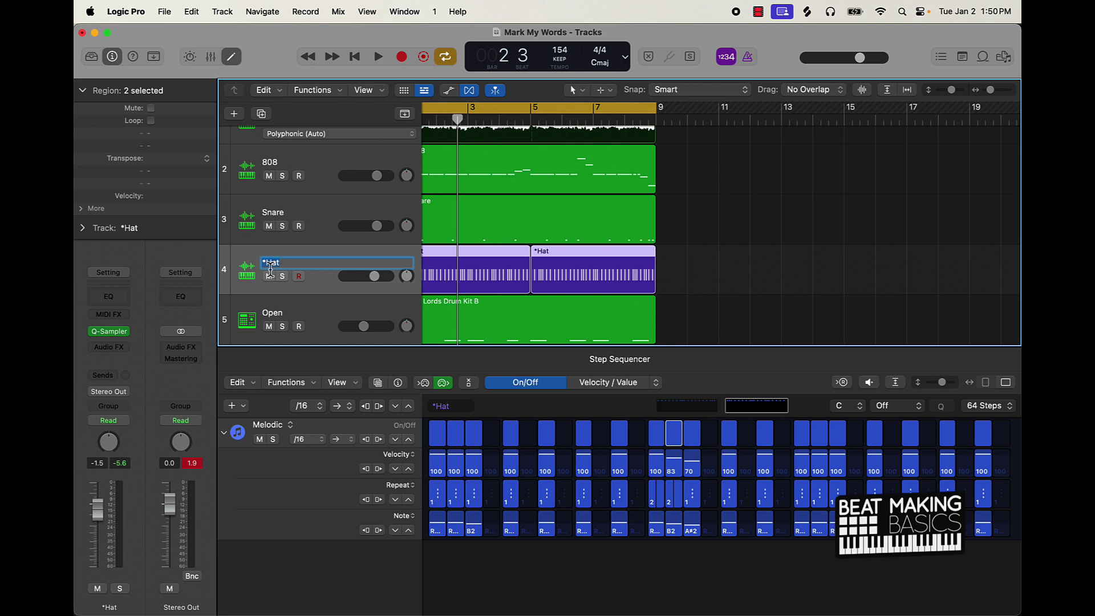
{"action": "key", "text": "BackSpace"}
{"action": "left_click", "coordinate": [325, 219]}
Convert the two pattern regions on the Hat track to MIDI regions and join them into a single region
{"action": "scroll", "coordinate": [355, 271], "scroll_direction": "down", "scroll_amount": 2}
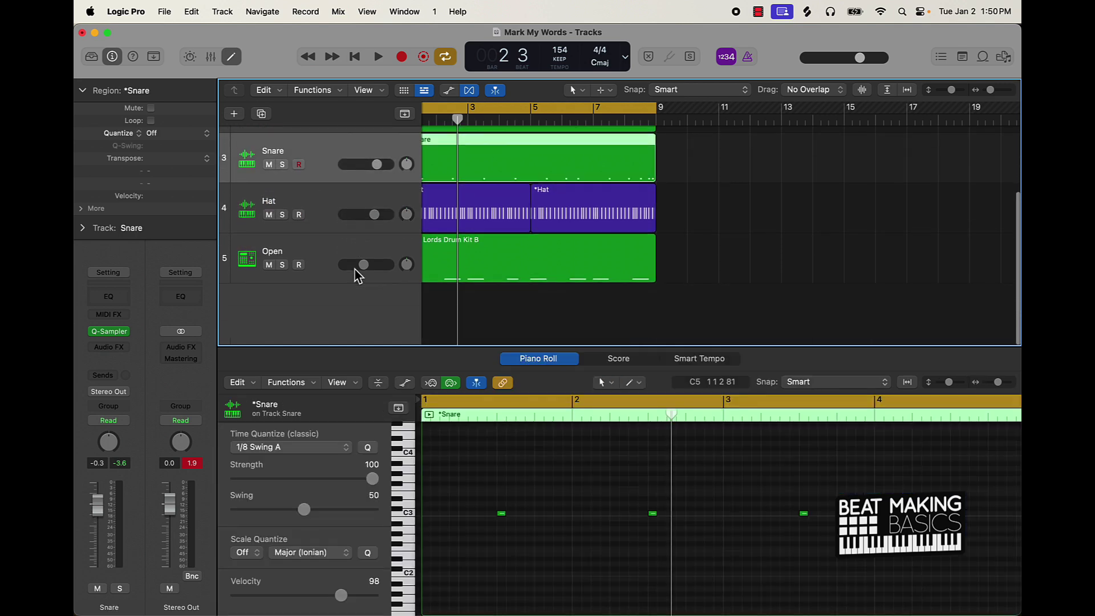
{"action": "left_click", "coordinate": [335, 207]}
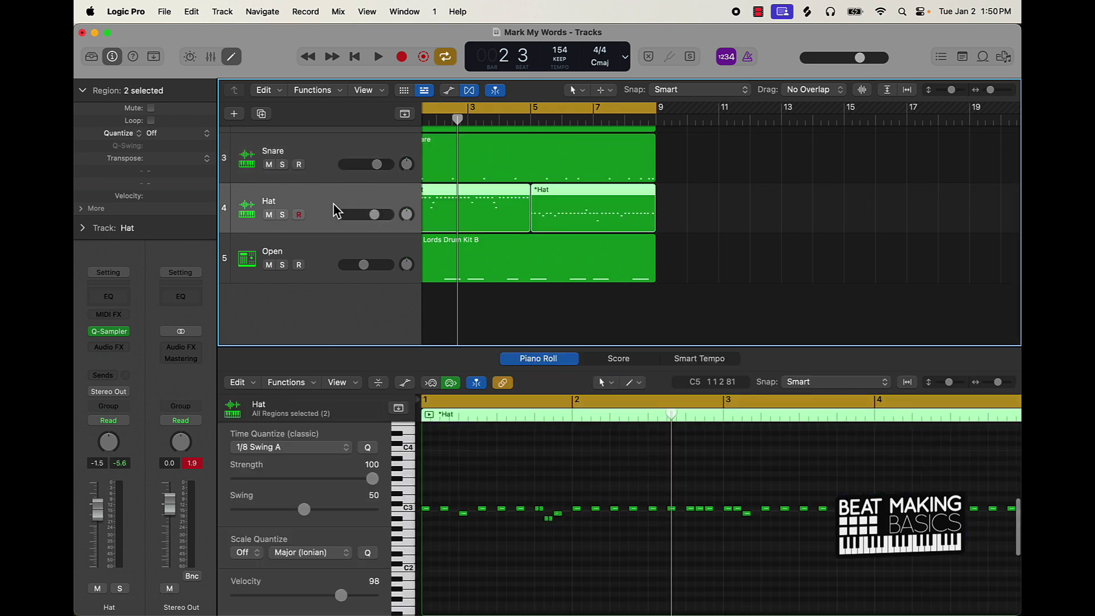
{"action": "key", "text": "super+j"}
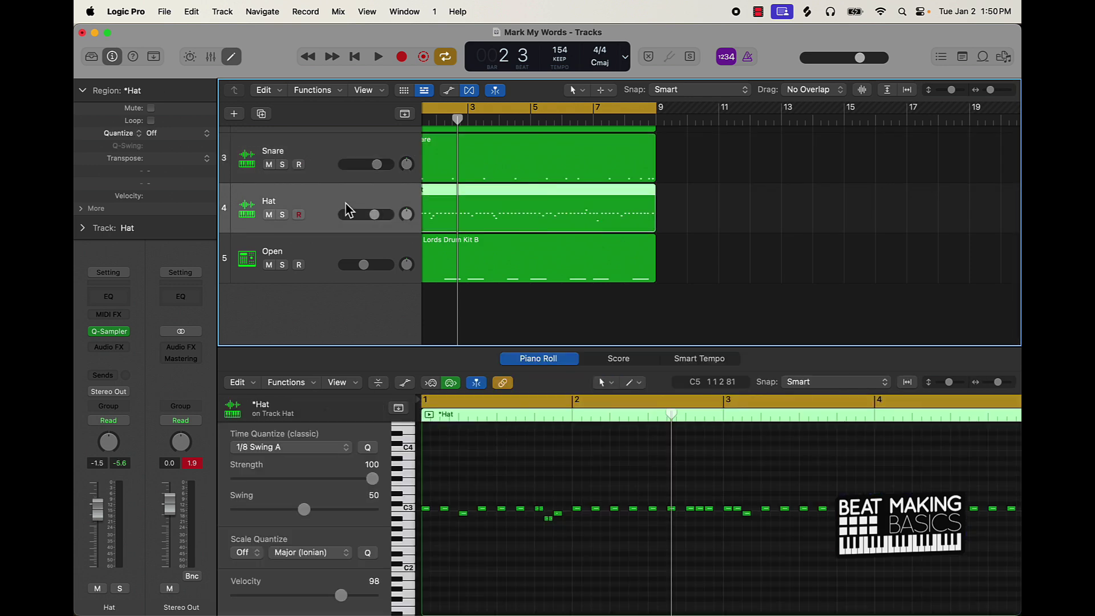
{"action": "scroll", "coordinate": [342, 208], "scroll_direction": "up", "scroll_amount": 3}
{"action": "key", "text": "ctrl+alt+Up"}
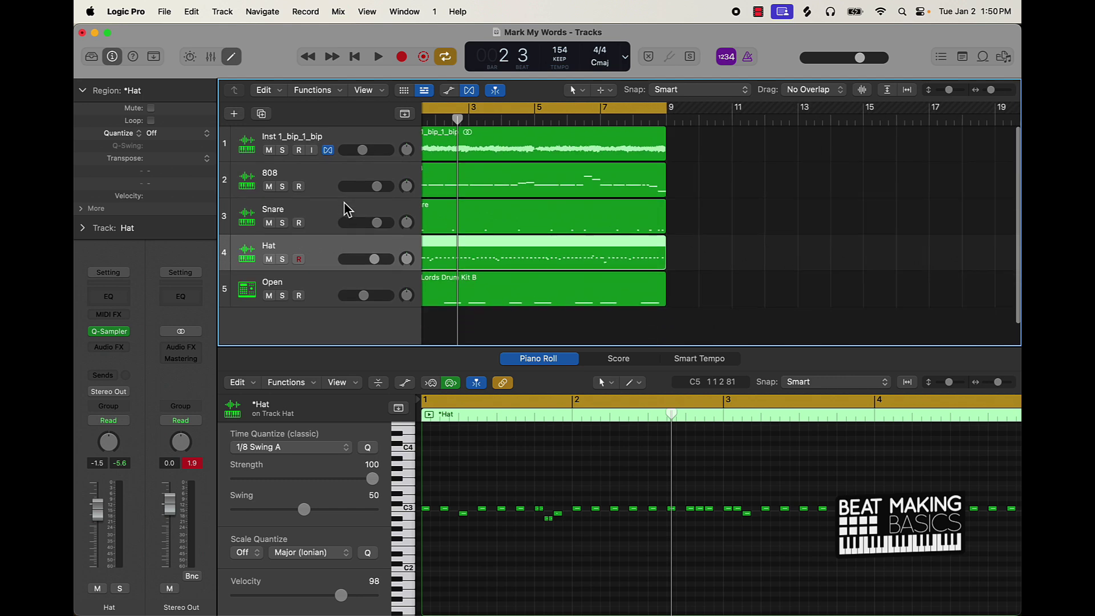
{"action": "left_click", "coordinate": [234, 114]}
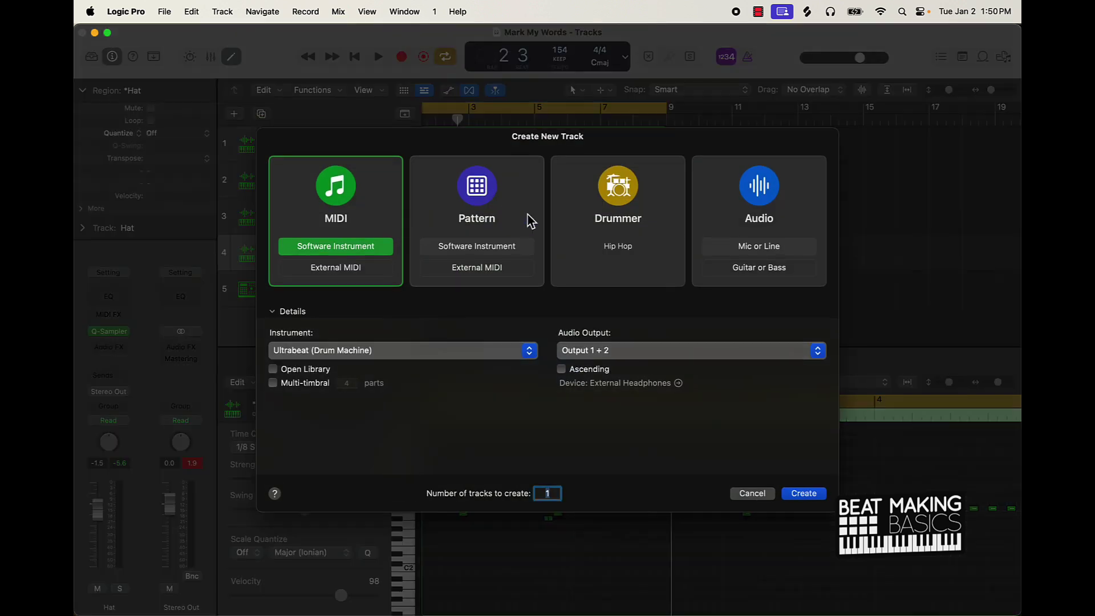
{"action": "left_click", "coordinate": [504, 354]}
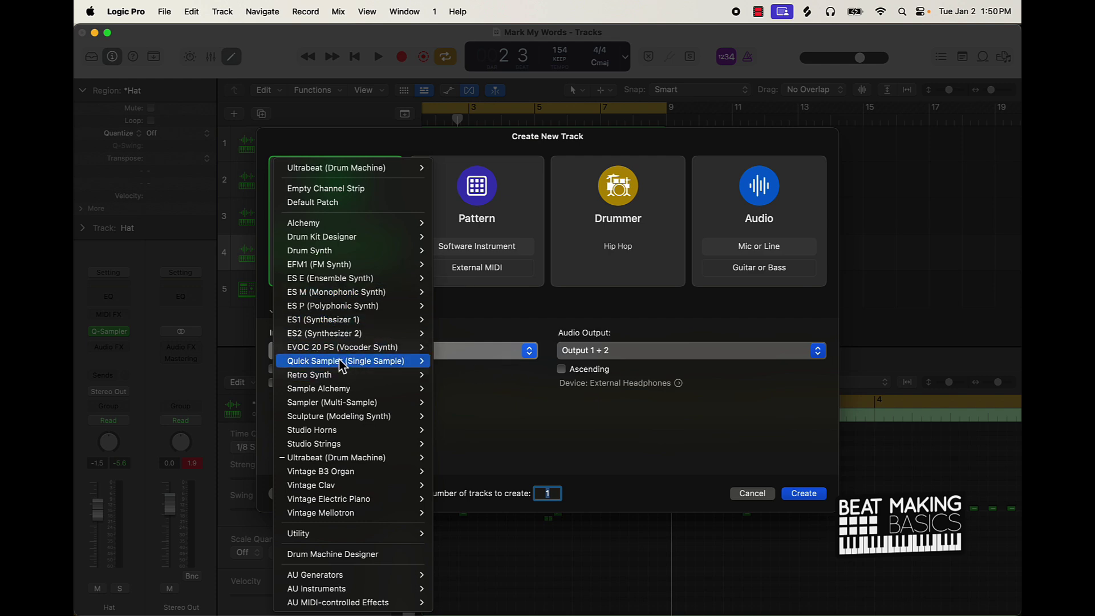
{"action": "left_click", "coordinate": [742, 481]}
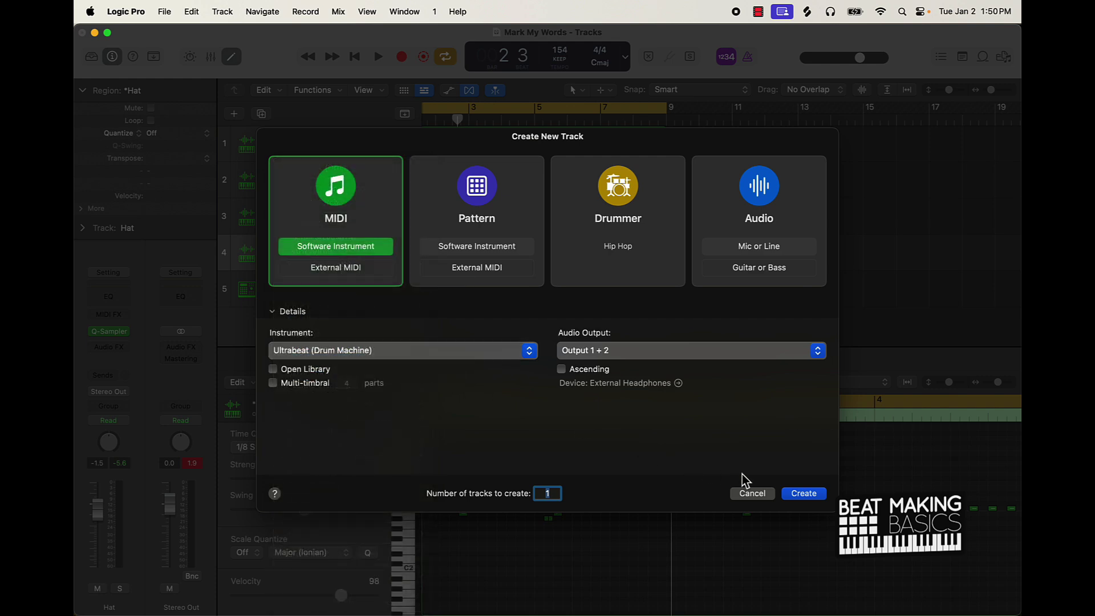
{"action": "left_click", "coordinate": [803, 493]}
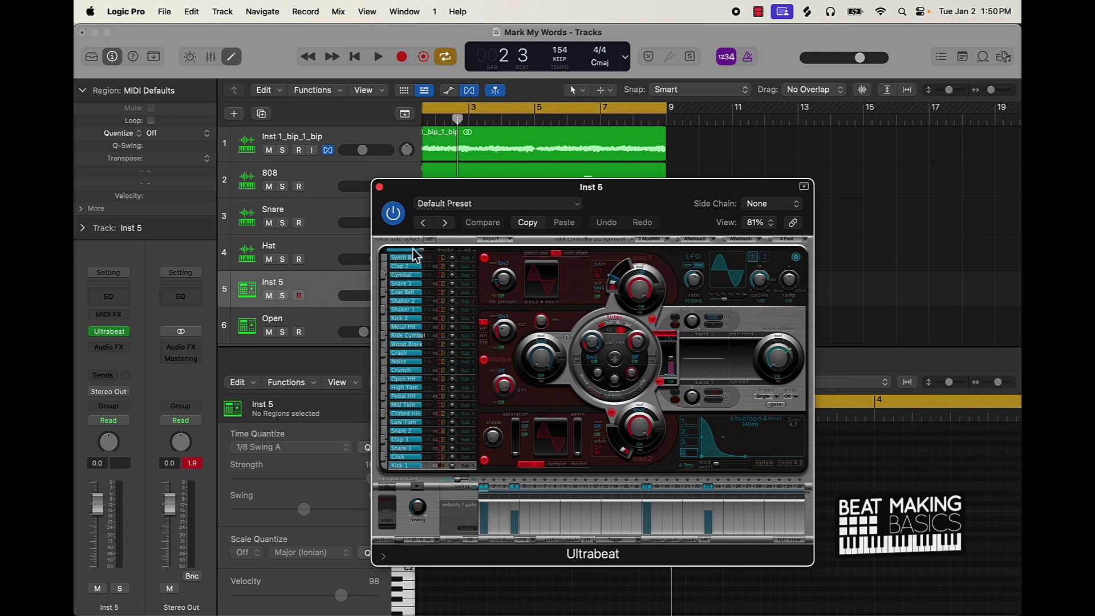
{"action": "left_click", "coordinate": [380, 188]}
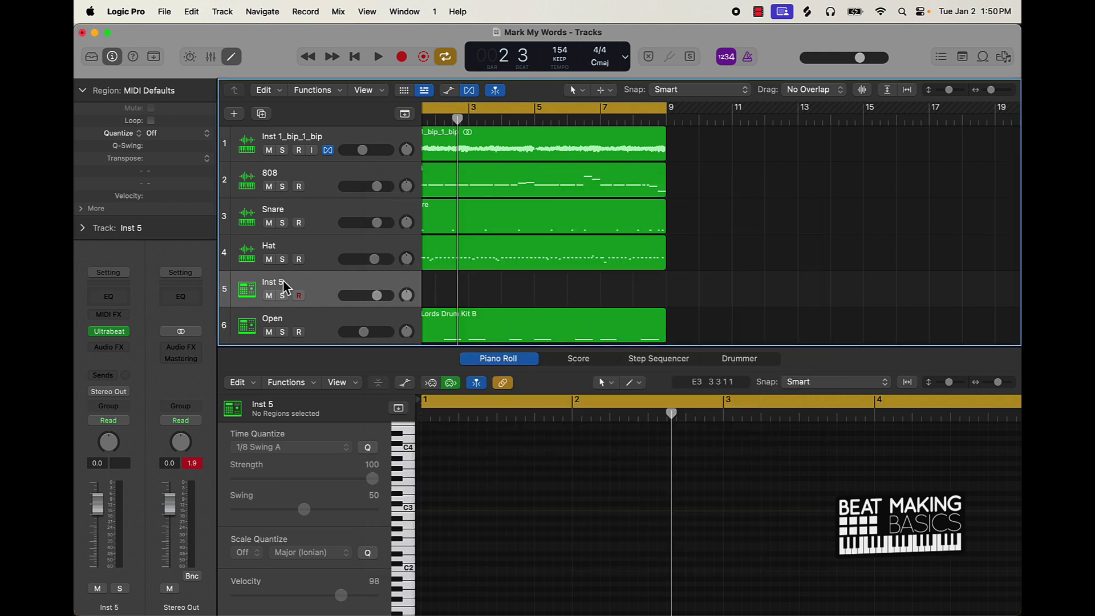
{"action": "key", "text": "super+BackSpace"}
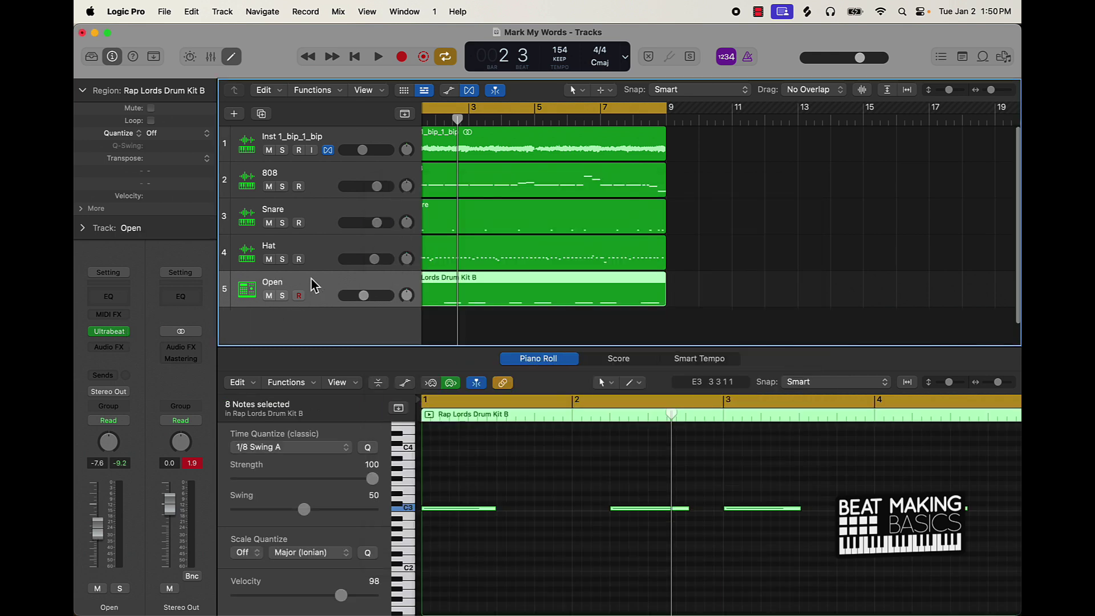
Create a new software instrument track below Open using Quick Sampler (Single Sample) in stereo
{"action": "left_click", "coordinate": [234, 113]}
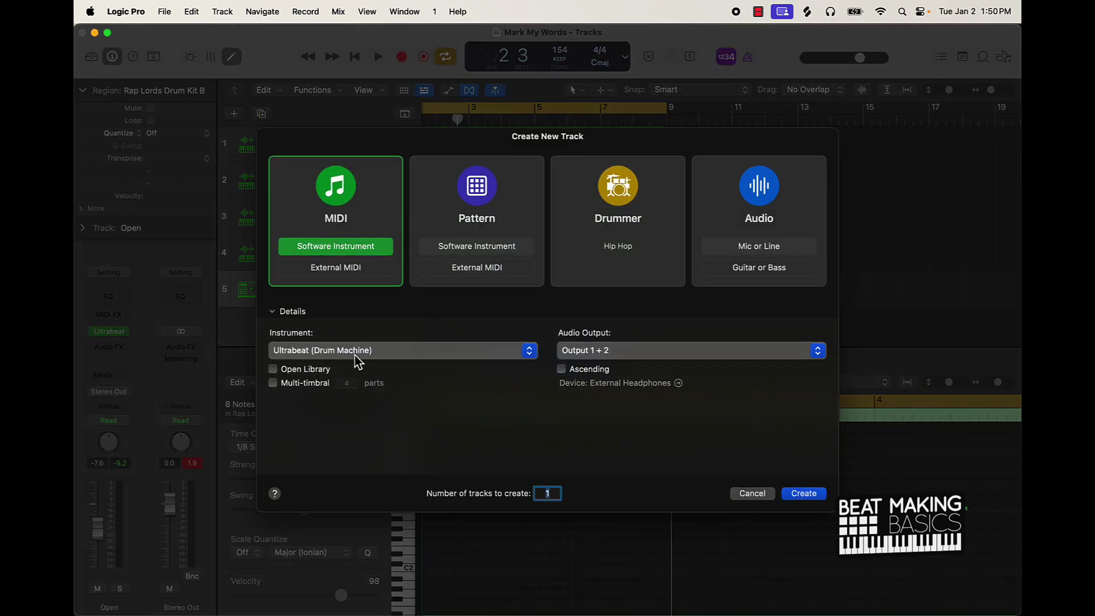
{"action": "left_click", "coordinate": [425, 349]}
{"action": "left_click", "coordinate": [442, 375]}
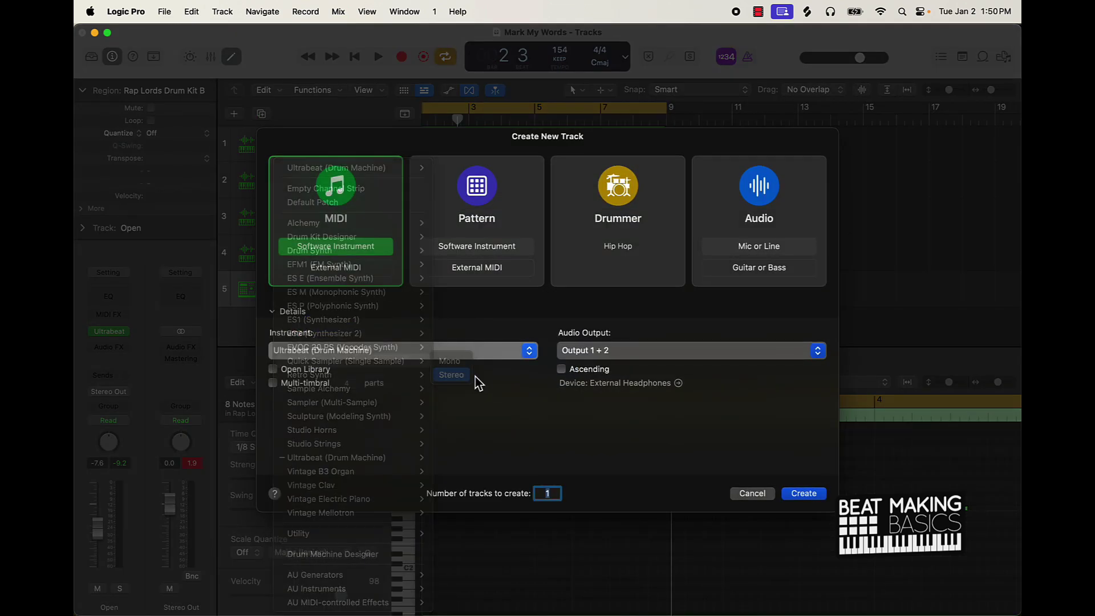
{"action": "left_click", "coordinate": [796, 497]}
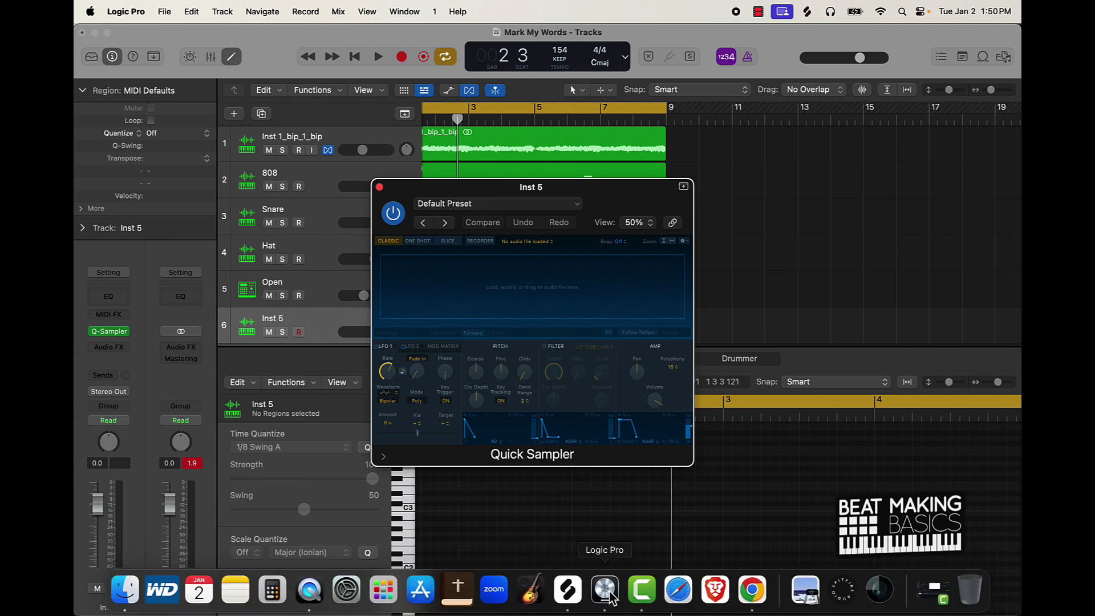
Switch to Splice, remove the 808 search term and filter the trap one-shot samples to kicks
{"action": "left_click", "coordinate": [567, 597]}
{"action": "scroll", "coordinate": [624, 268], "scroll_direction": "up", "scroll_amount": 10}
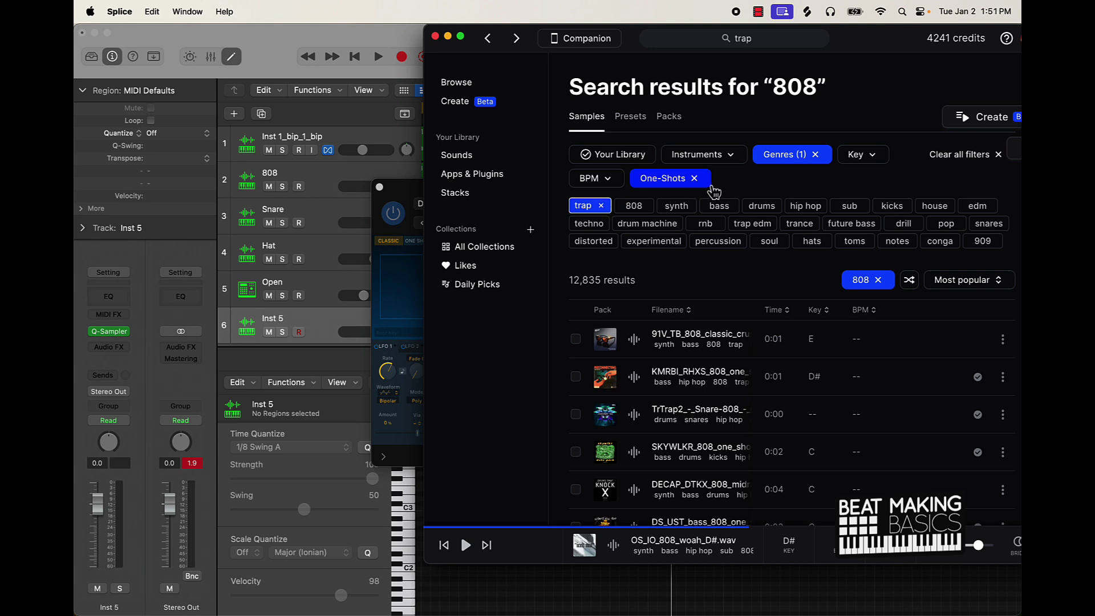
{"action": "left_click", "coordinate": [879, 280]}
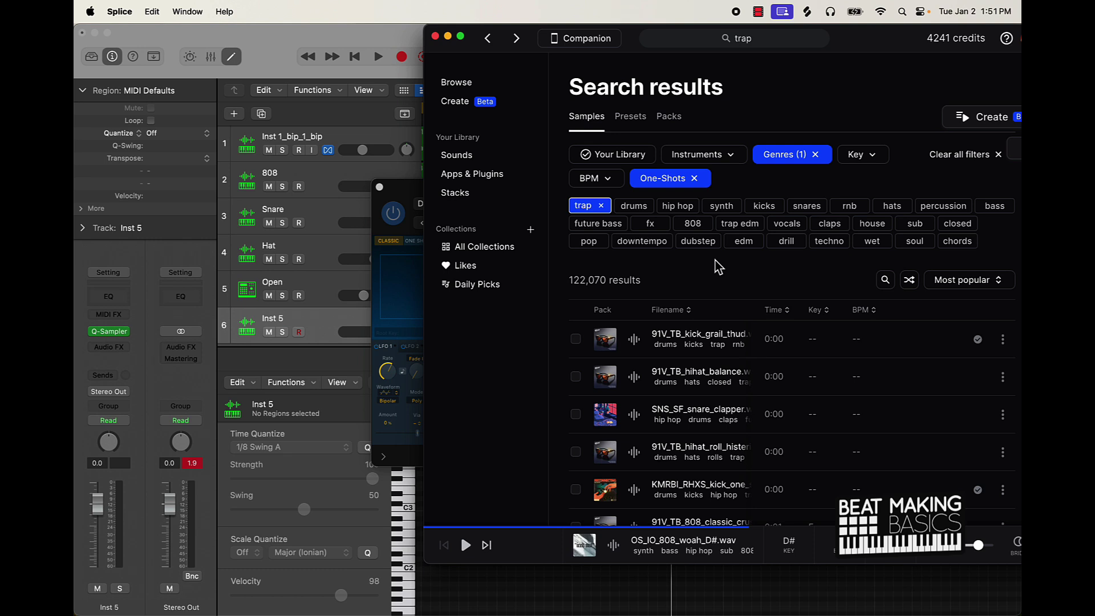
{"action": "left_click", "coordinate": [764, 208]}
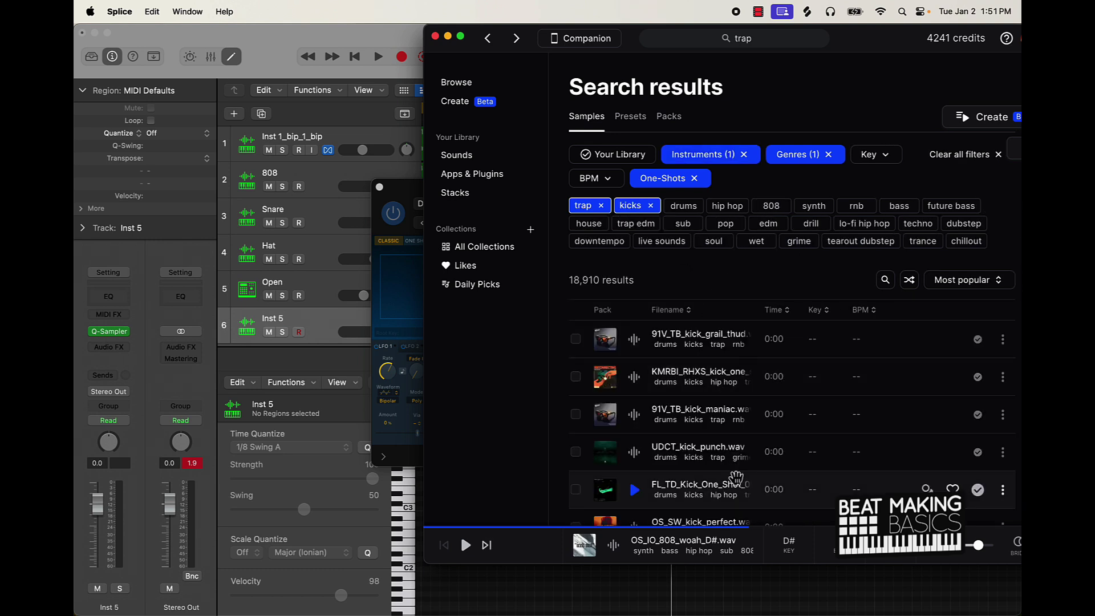
Audition the 91V_TB_kick_grail_thud.wav kick, load it into the new track's Quick Sampler and close Splice
{"action": "left_click", "coordinate": [648, 349]}
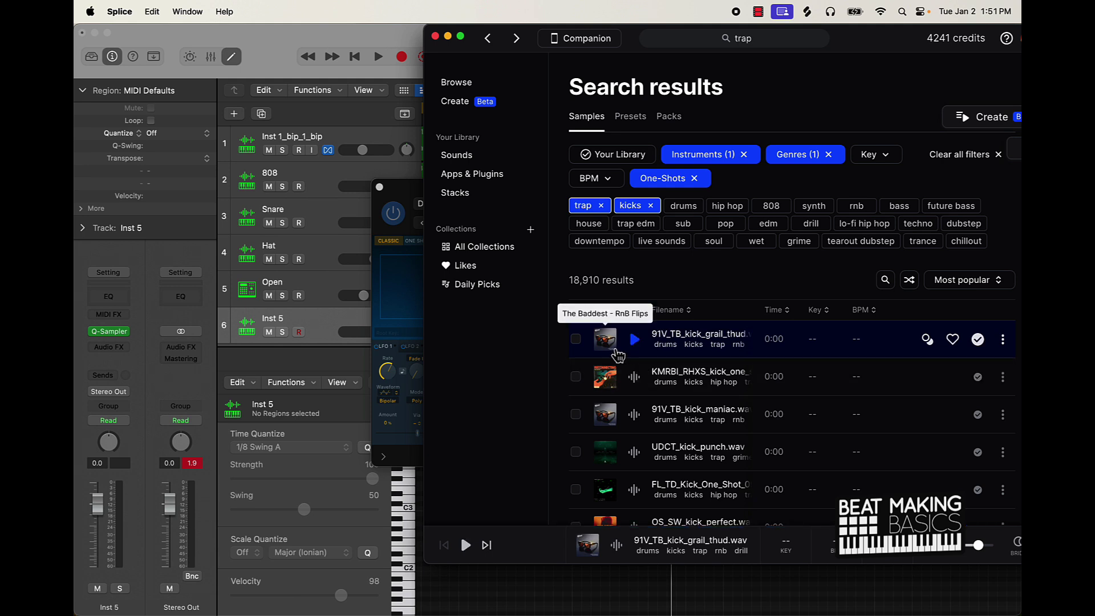
{"action": "left_click_drag", "start_coordinate": [620, 355], "coordinate": [416, 292]}
{"action": "left_click", "coordinate": [436, 36]}
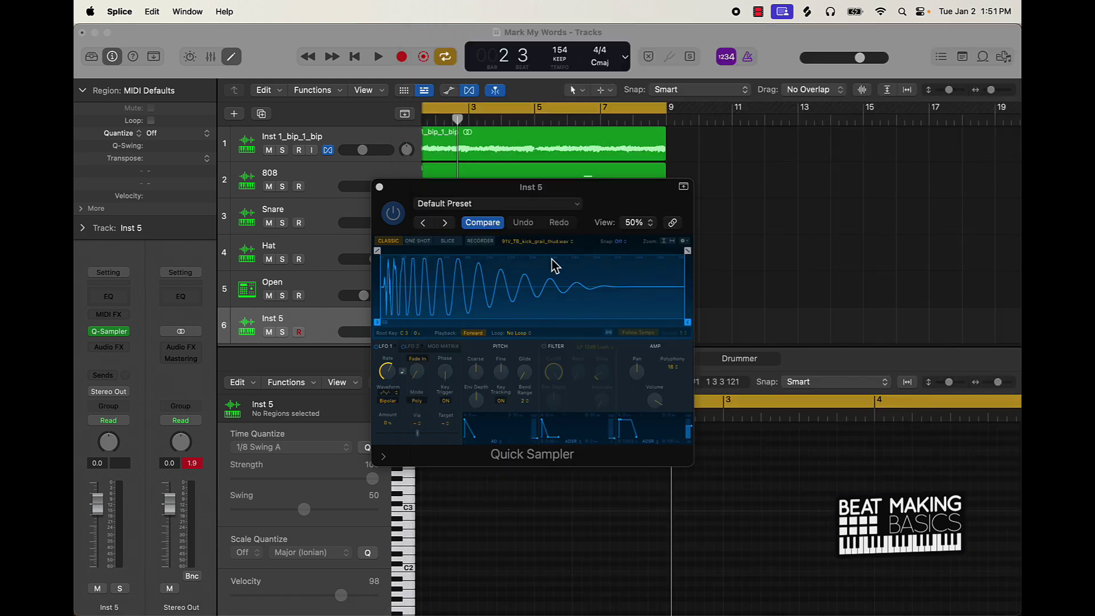
Save the Quick Sampler setting as monster kick and close the plug-in window
{"action": "left_click_drag", "start_coordinate": [606, 206], "coordinate": [694, 208]}
{"action": "left_click", "coordinate": [566, 210]}
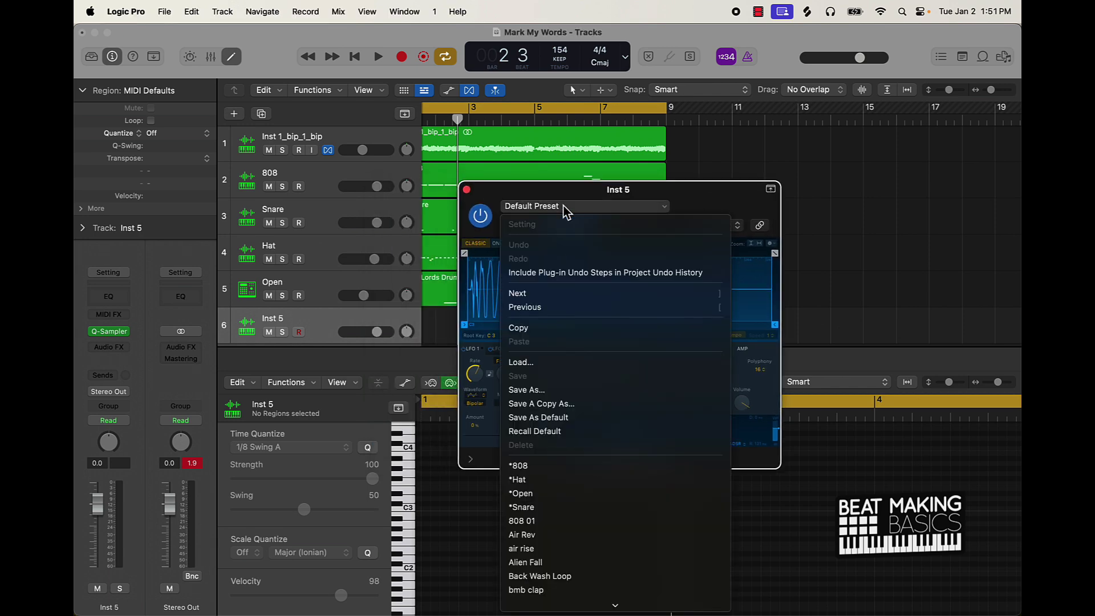
{"action": "left_click", "coordinate": [550, 389]}
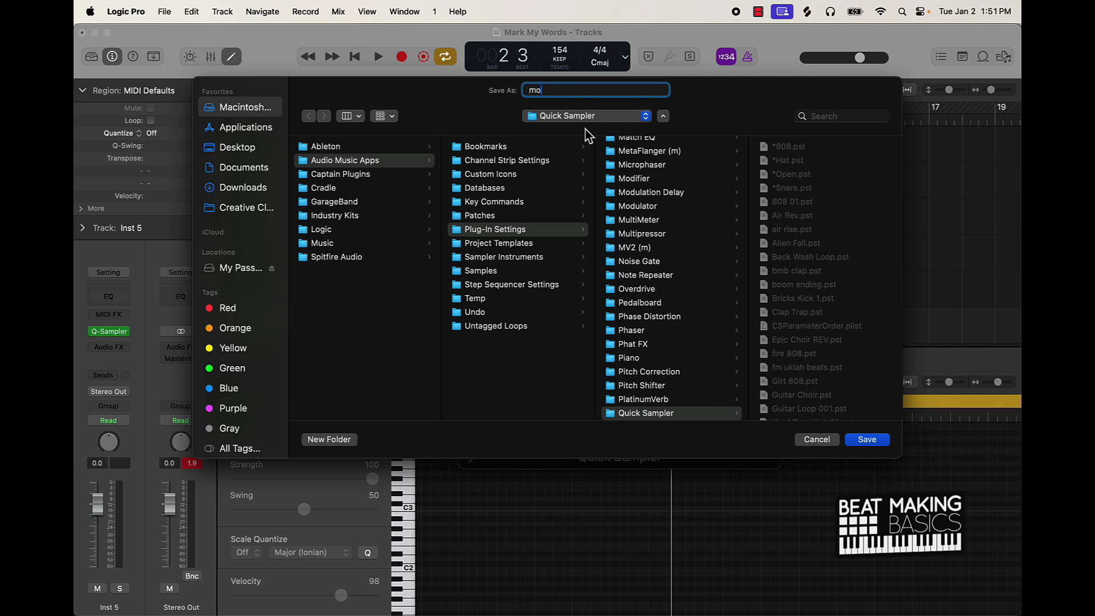
{"action": "type", "text": "monster kick"}
{"action": "key", "text": "Return"}
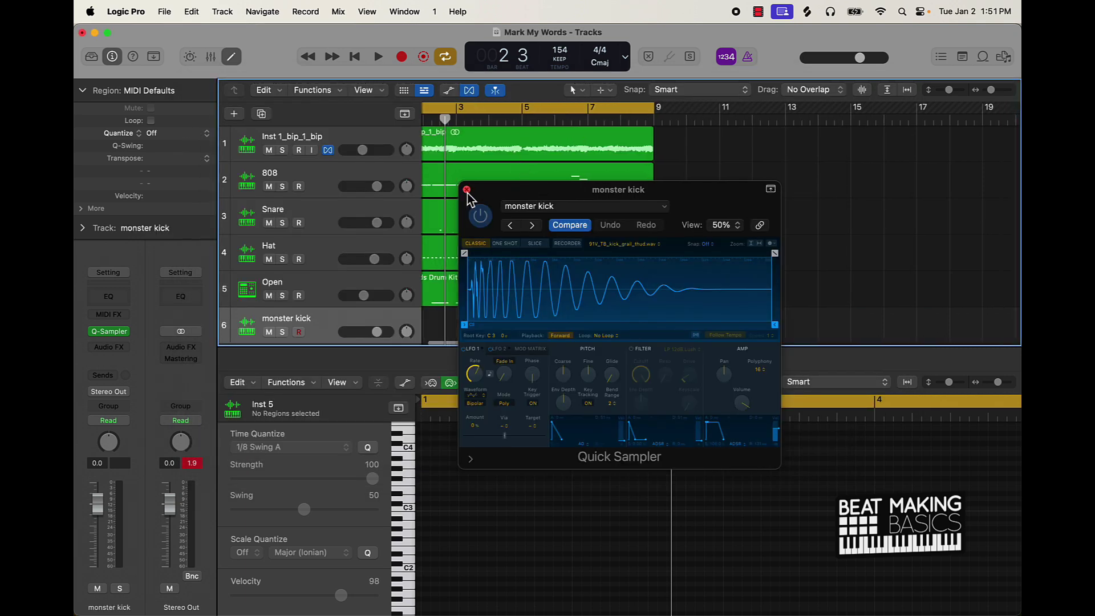
{"action": "left_click", "coordinate": [466, 189]}
Delete the monster kick track and create a fresh software instrument track with Quick Sampler
{"action": "scroll", "coordinate": [276, 308], "scroll_direction": "down", "scroll_amount": 1}
{"action": "scroll", "coordinate": [313, 308], "scroll_direction": "left", "scroll_amount": 2}
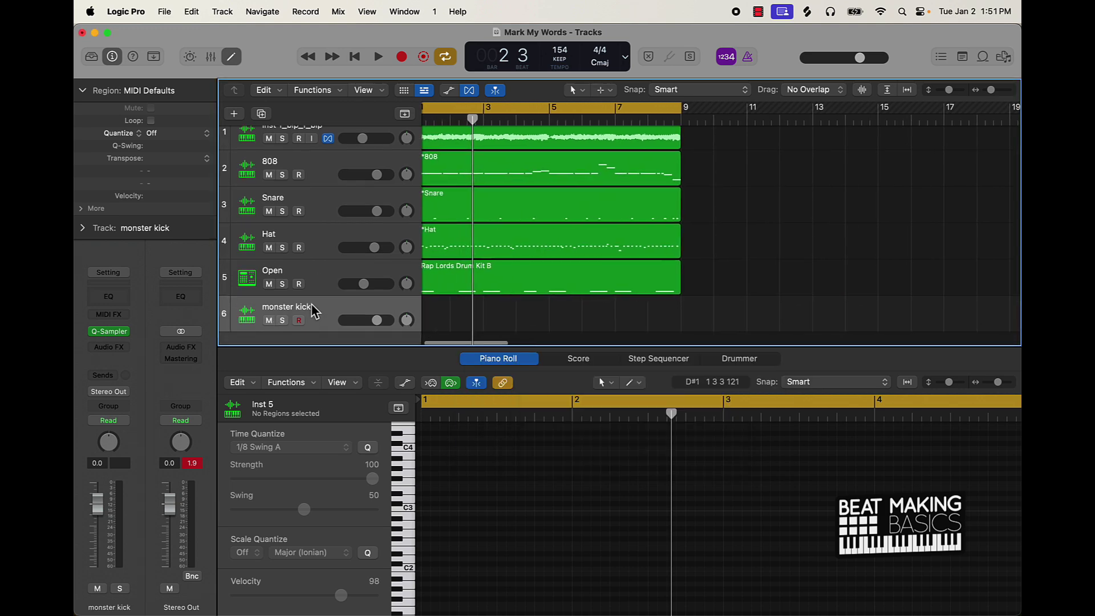
{"action": "key", "text": "super+BackSpace"}
{"action": "left_click", "coordinate": [233, 113]}
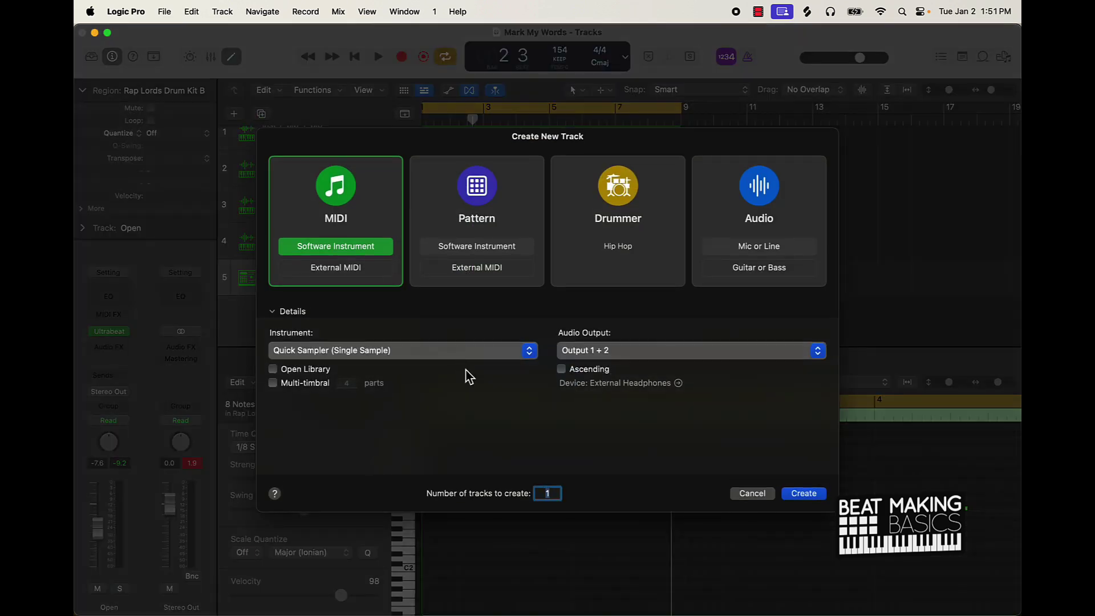
{"action": "left_click", "coordinate": [804, 493]}
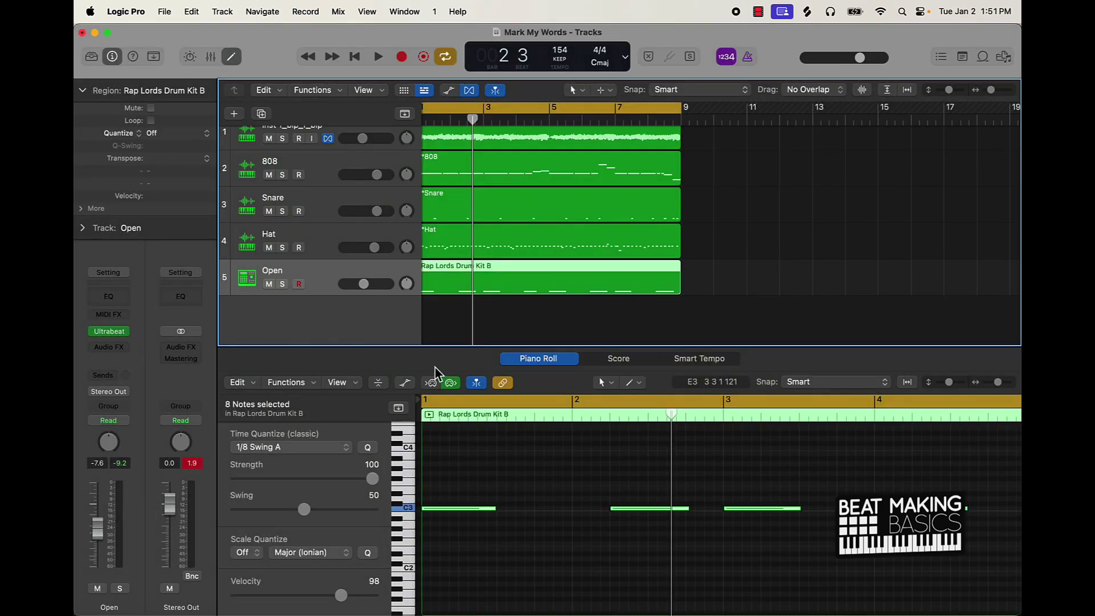
Load the saved monster kick preset into the new track's Quick Sampler and close the plug-in window
{"action": "left_click", "coordinate": [447, 204]}
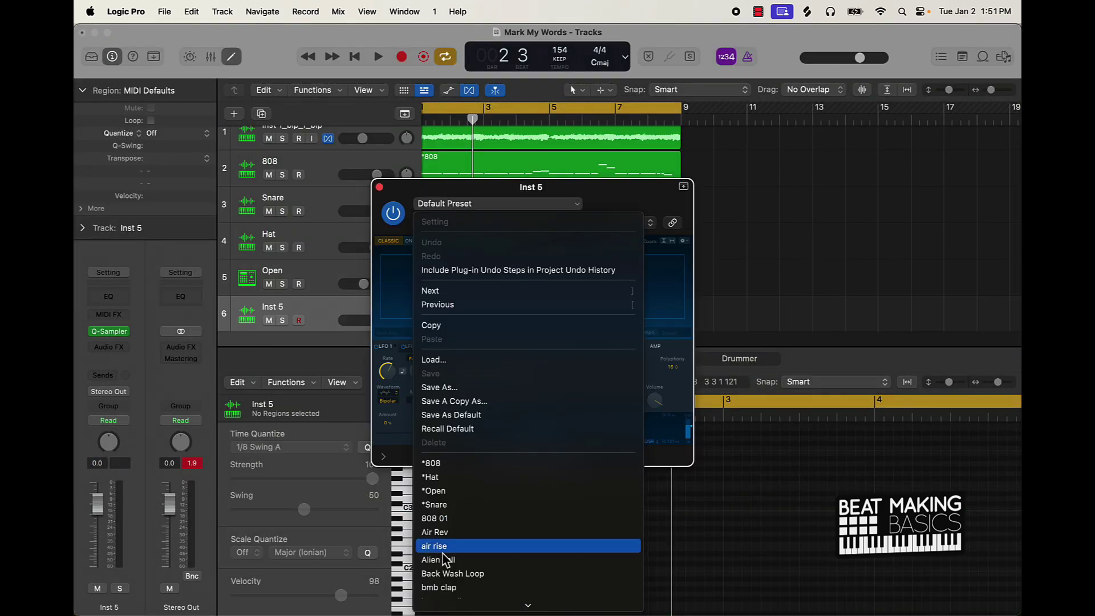
{"action": "scroll", "coordinate": [447, 513], "scroll_direction": "down", "scroll_amount": 2}
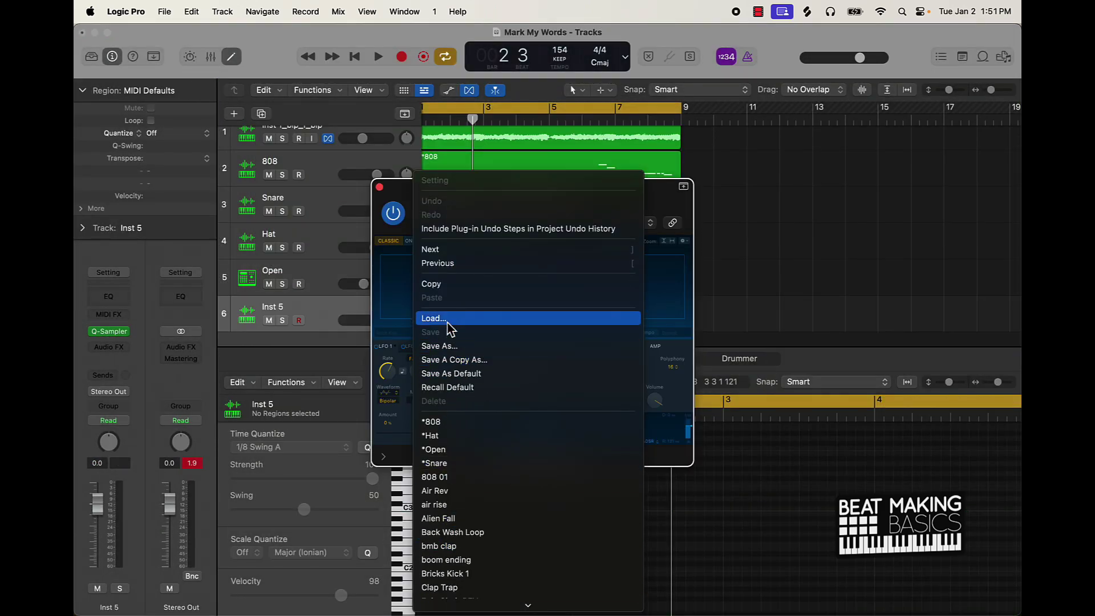
{"action": "scroll", "coordinate": [450, 494], "scroll_direction": "down", "scroll_amount": 10}
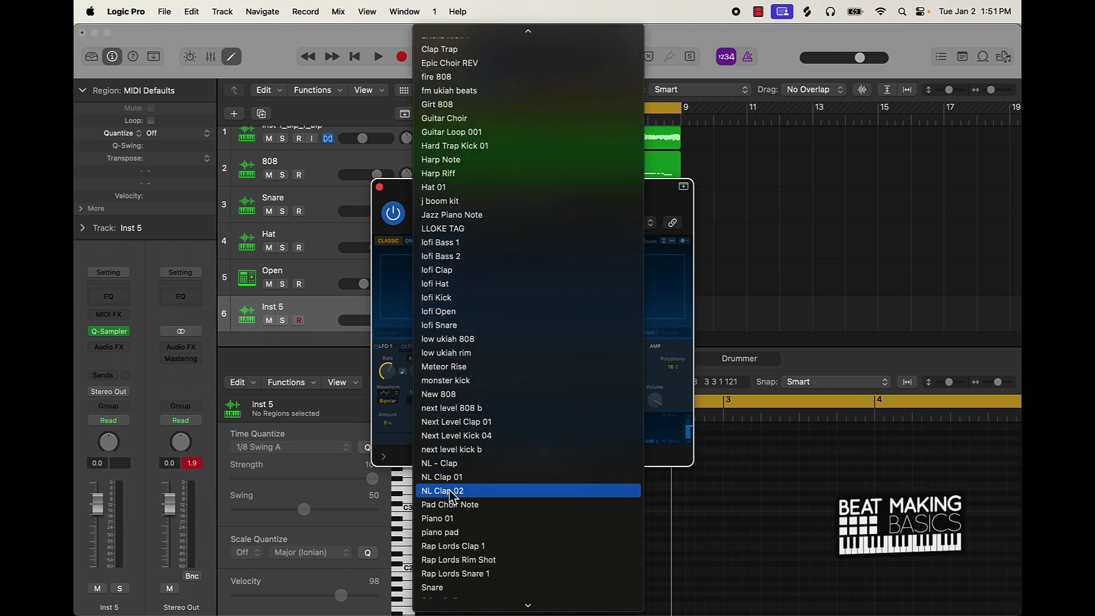
{"action": "scroll", "coordinate": [450, 494], "scroll_direction": "down", "scroll_amount": 2}
{"action": "left_click", "coordinate": [457, 313]}
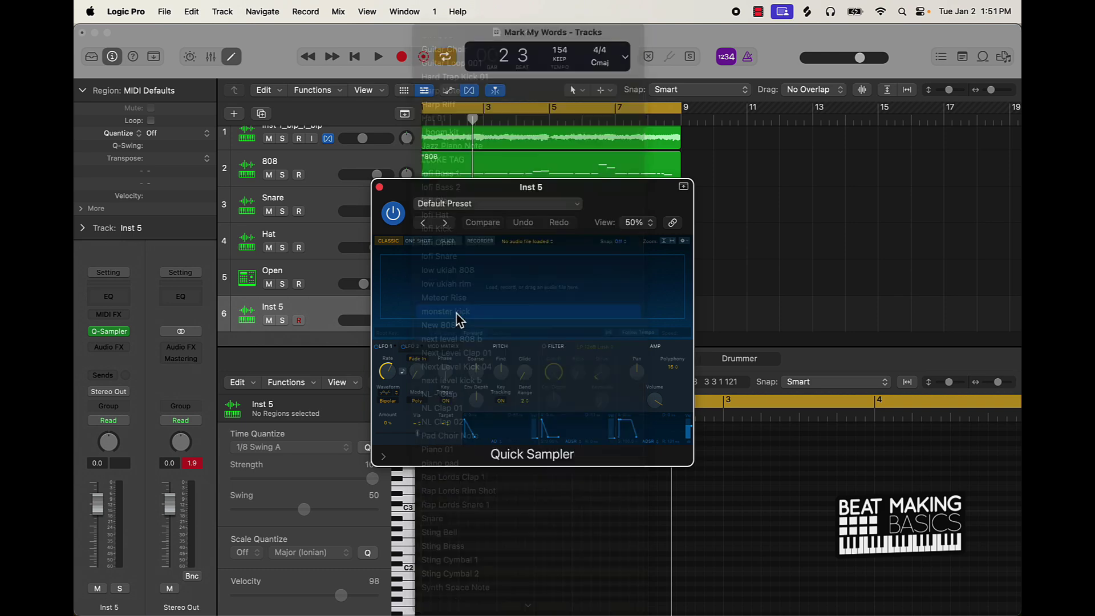
{"action": "left_click", "coordinate": [379, 187]}
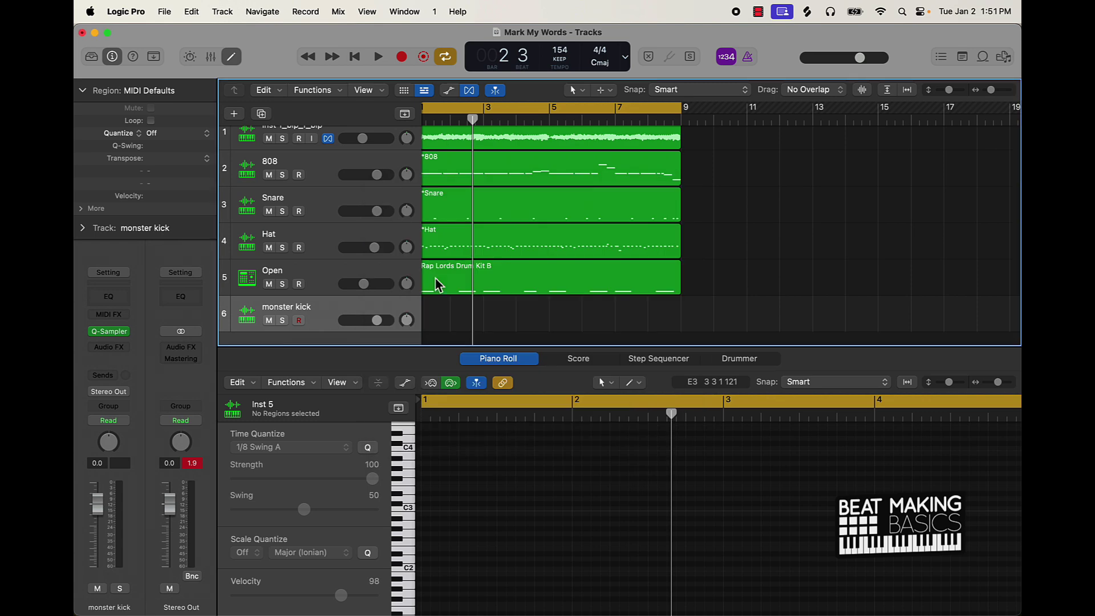
Open Musical Typing, lower its octave to C2 and test the kick sound
{"action": "key", "text": "super+Left"}
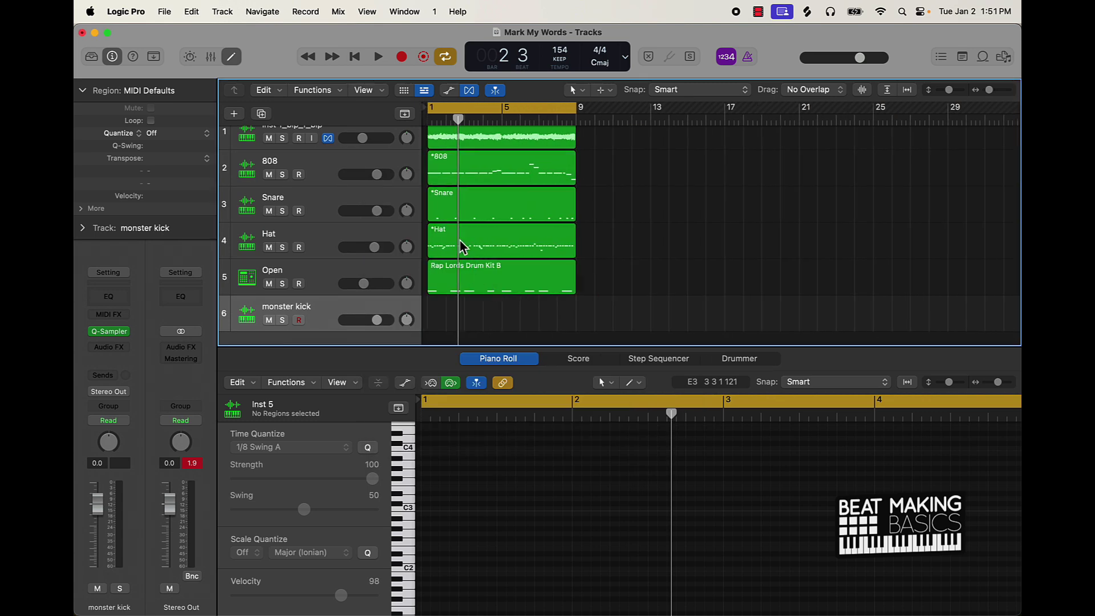
{"action": "key", "text": "super+k"}
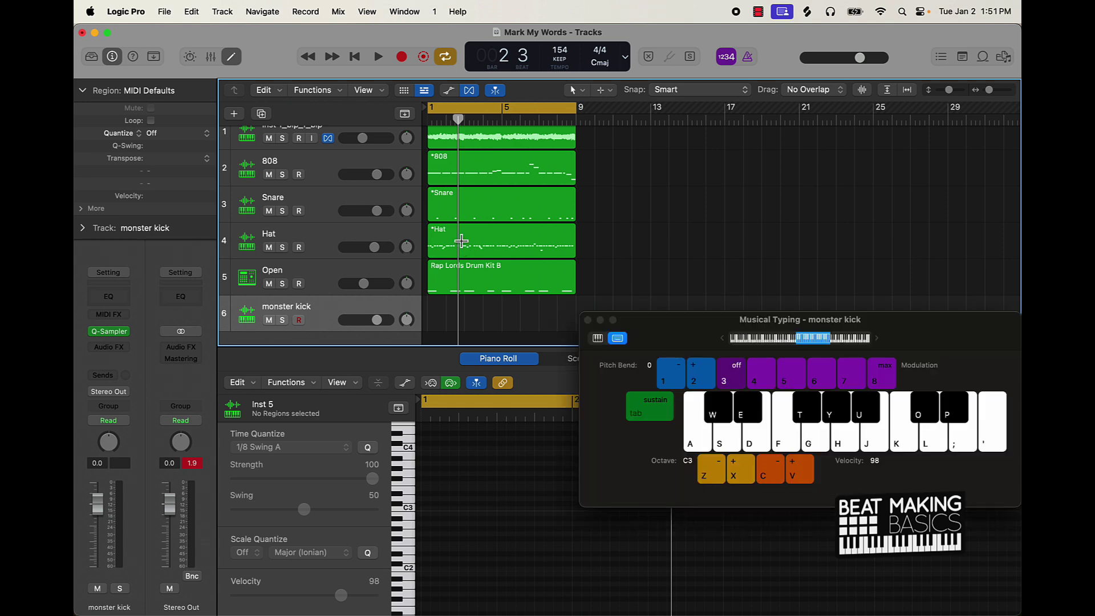
{"action": "key", "text": "k"}
{"action": "key", "text": "k"}
{"action": "key", "text": "z"}
{"action": "key", "text": "k"}
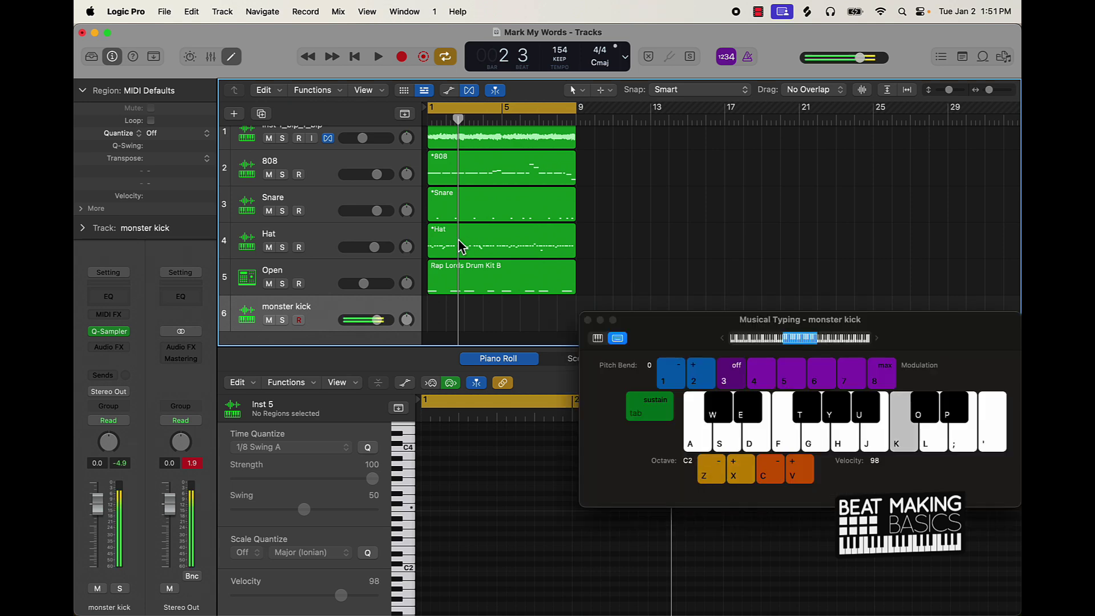
Record a kick pattern of C3 notes on the monster kick track across the eight-bar loop
{"action": "key", "text": "r"}
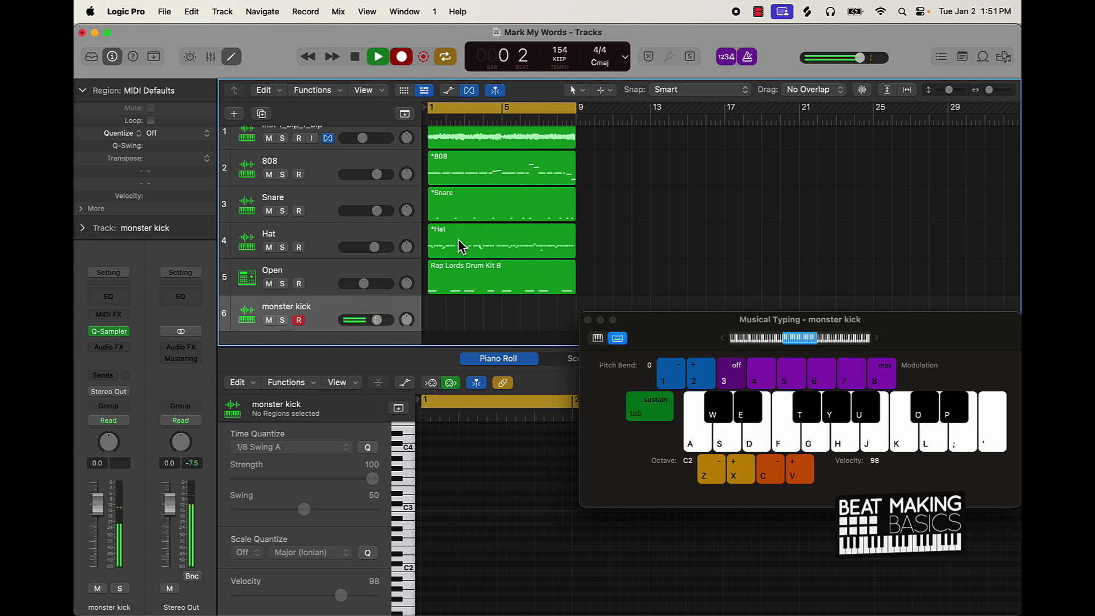
{"action": "key", "text": "k"}
{"action": "key", "text": "k"}
{"action": "key", "text": "k"}
{"action": "key", "text": "k"}
{"action": "key", "text": "k"}
{"action": "key", "text": "k"}
{"action": "key", "text": "k"}
{"action": "key", "text": "k"}
{"action": "key", "text": "k"}
{"action": "key", "text": "k"}
{"action": "key", "text": "k"}
{"action": "key", "text": "k"}
{"action": "key", "text": "k"}
{"action": "key", "text": "k"}
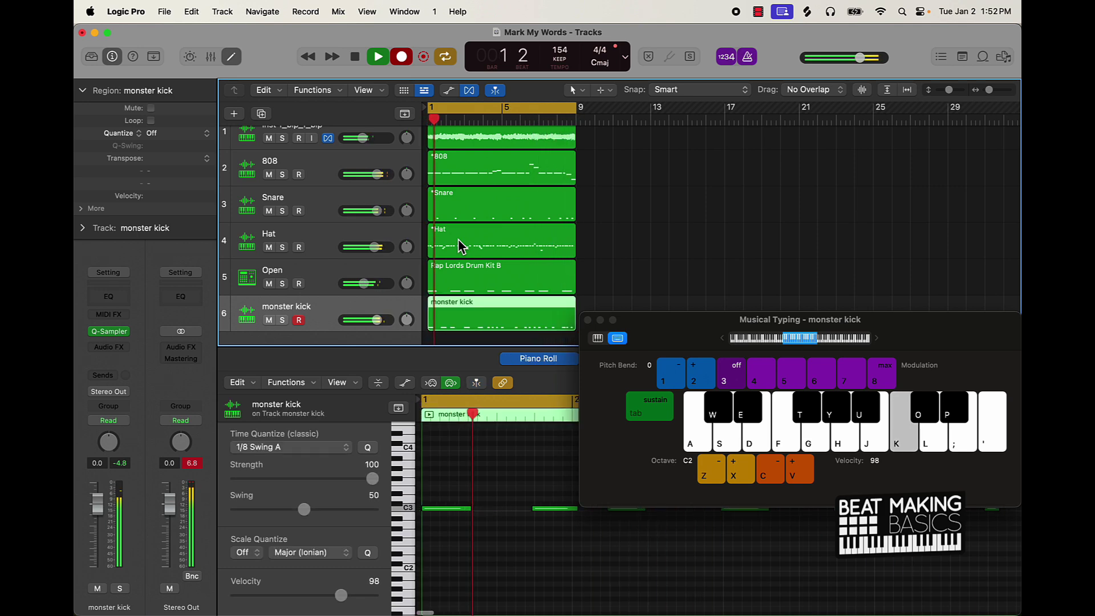
{"action": "key", "text": "k"}
{"action": "key", "text": "k"}
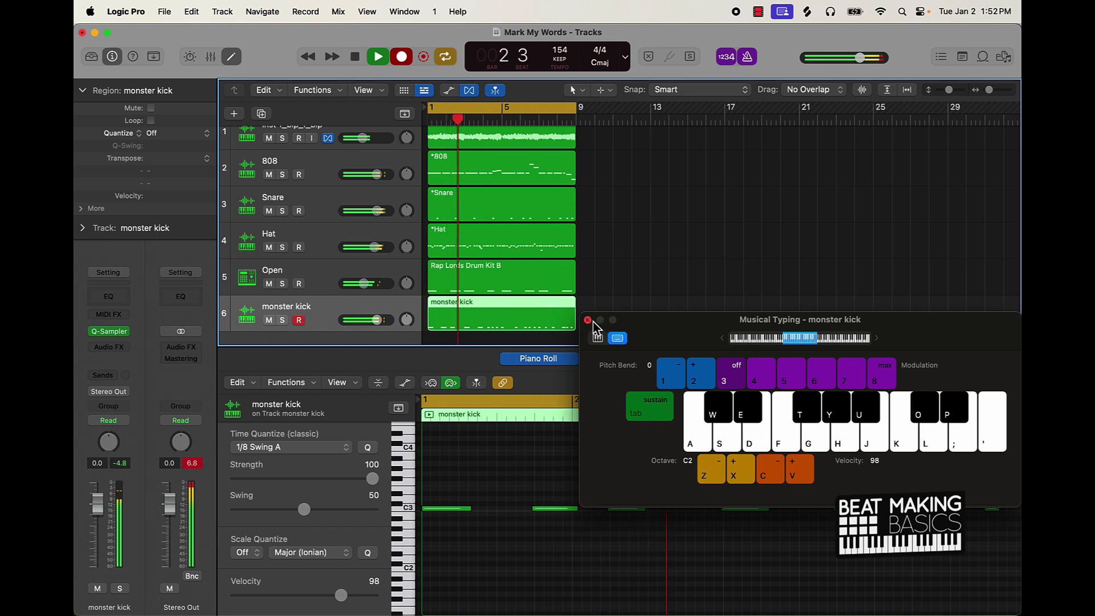
{"action": "key", "text": "space"}
Close Musical Typing and quantize all the recorded kick notes to 1/16 Swing A
{"action": "left_click", "coordinate": [586, 320]}
{"action": "key", "text": "super+a"}
{"action": "left_click", "coordinate": [334, 453]}
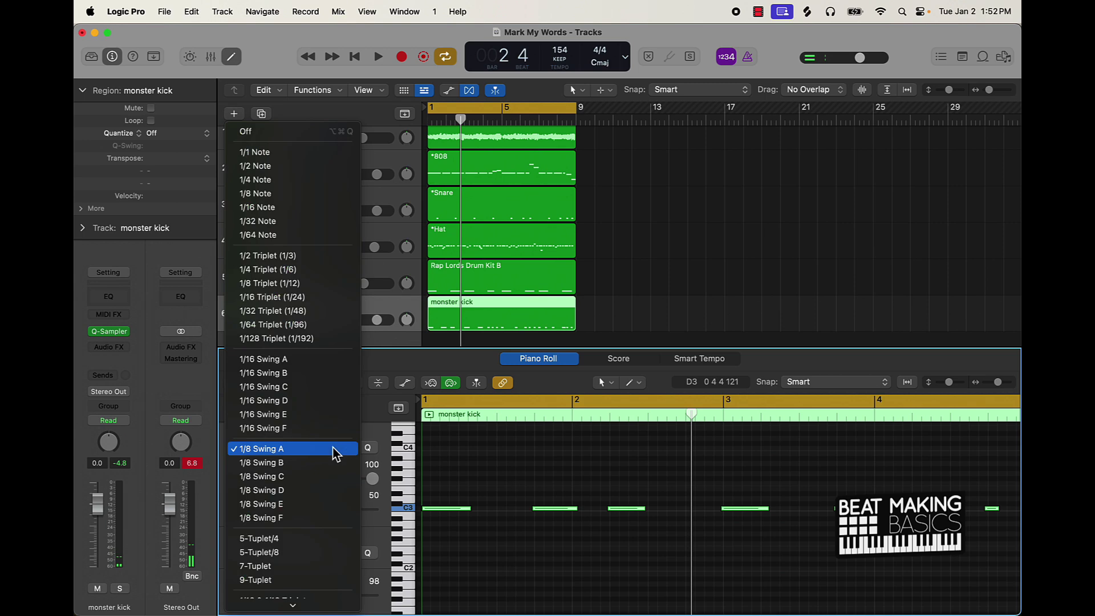
{"action": "left_click", "coordinate": [293, 360]}
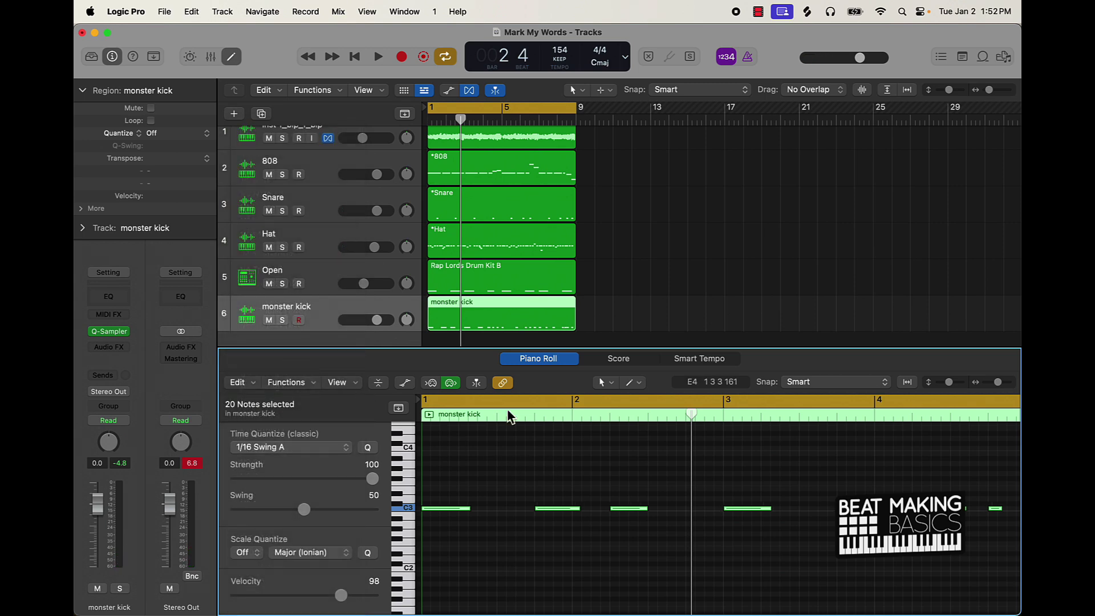
Load the Bricks Kick 1 preset into the monster kick track's Quick Sampler, close the plug-in window and play the beat
{"action": "left_click", "coordinate": [115, 333]}
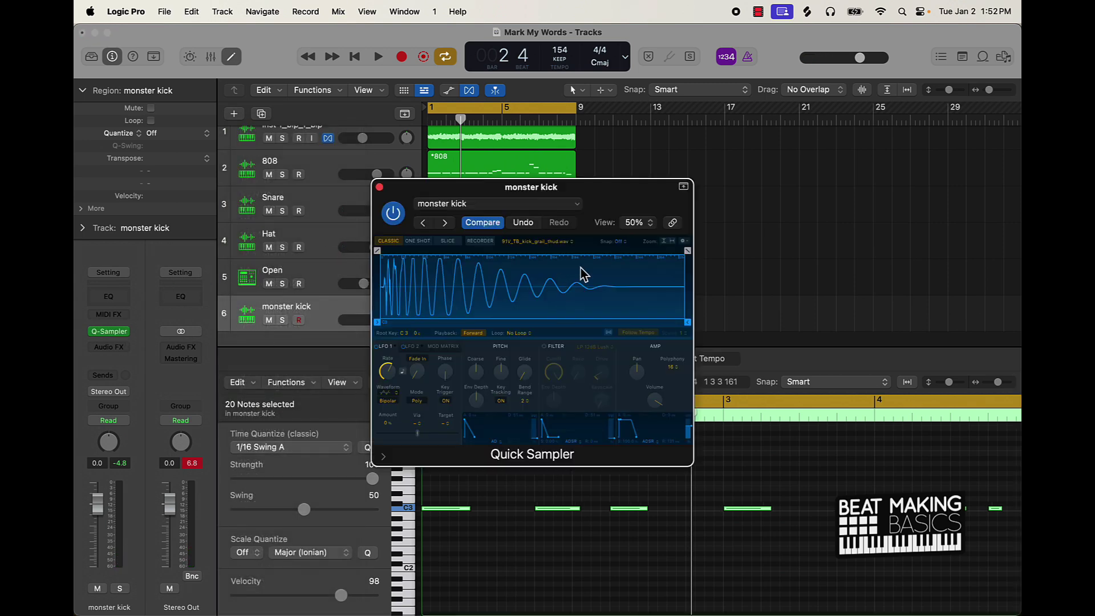
{"action": "left_click", "coordinate": [480, 207]}
{"action": "scroll", "coordinate": [501, 554], "scroll_direction": "down", "scroll_amount": 5}
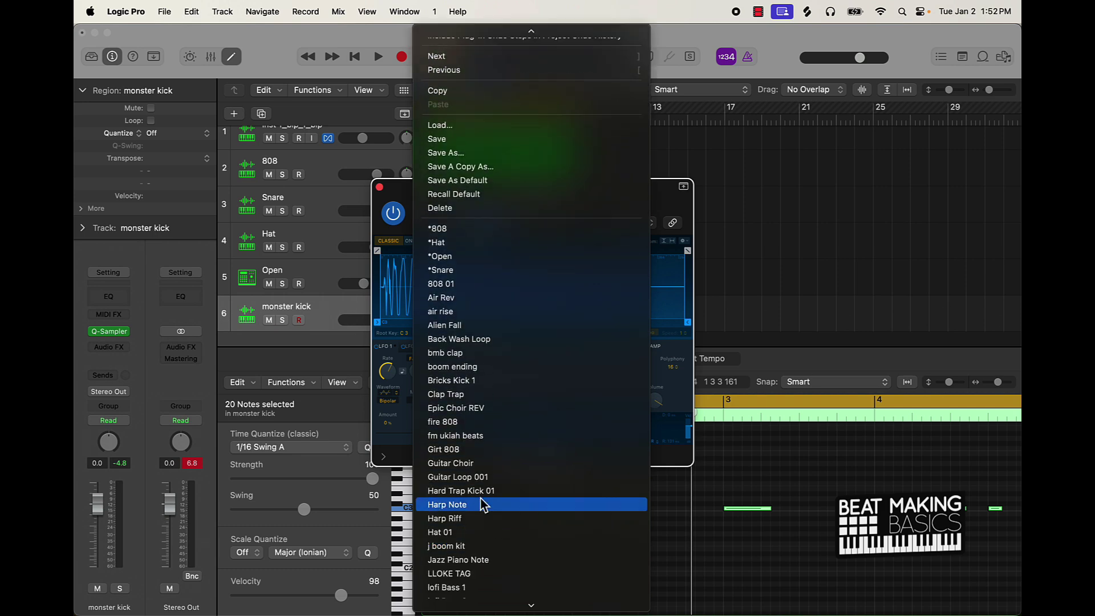
{"action": "left_click", "coordinate": [481, 381]}
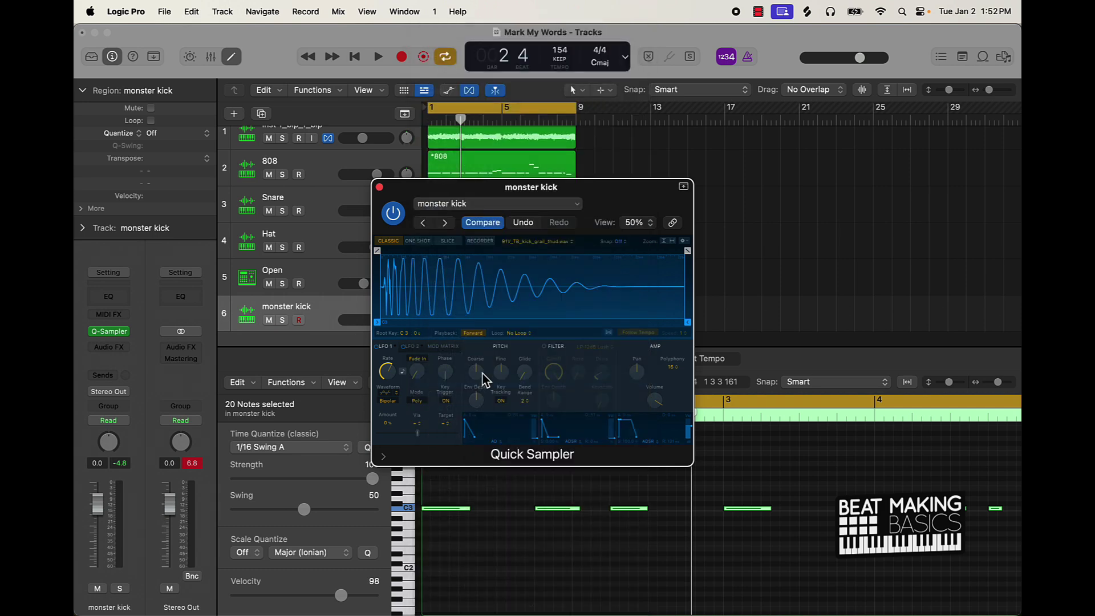
{"action": "left_click", "coordinate": [379, 187]}
{"action": "key", "text": "space"}
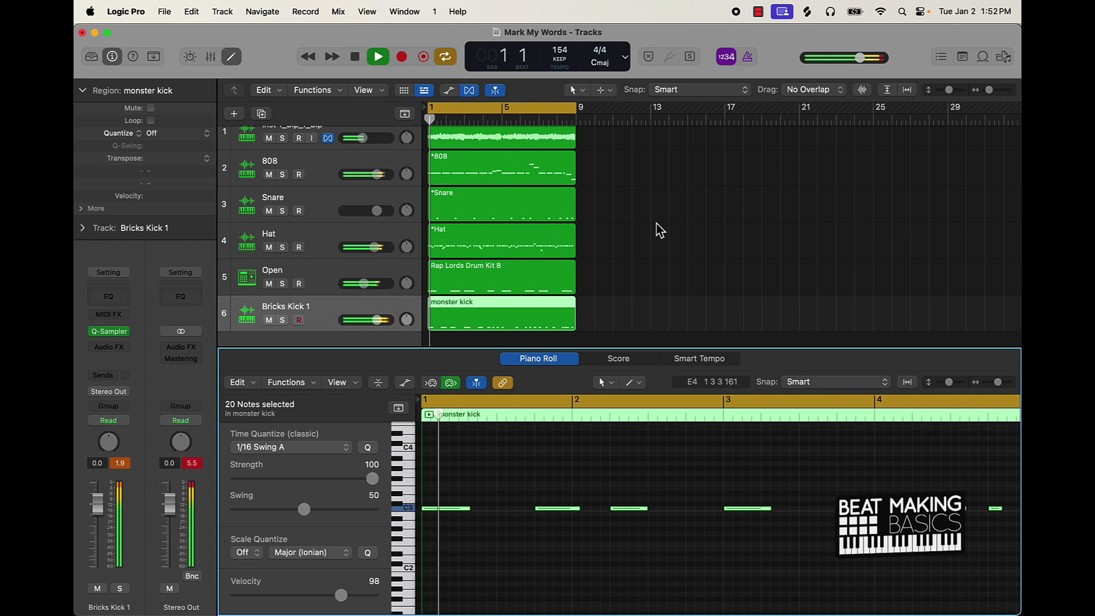
Rename the Bricks Kick 1 track as Kick and stop playback
{"action": "double_click", "coordinate": [291, 306]}
{"action": "type", "text": "Kick"}
{"action": "key", "text": "Return"}
{"action": "key", "text": "space"}
Name all regions after their tracks and move the Kick track directly below the 808 track
{"action": "left_click", "coordinate": [682, 237]}
{"action": "key", "text": "super+a"}
{"action": "key", "text": "alt+shift+n"}
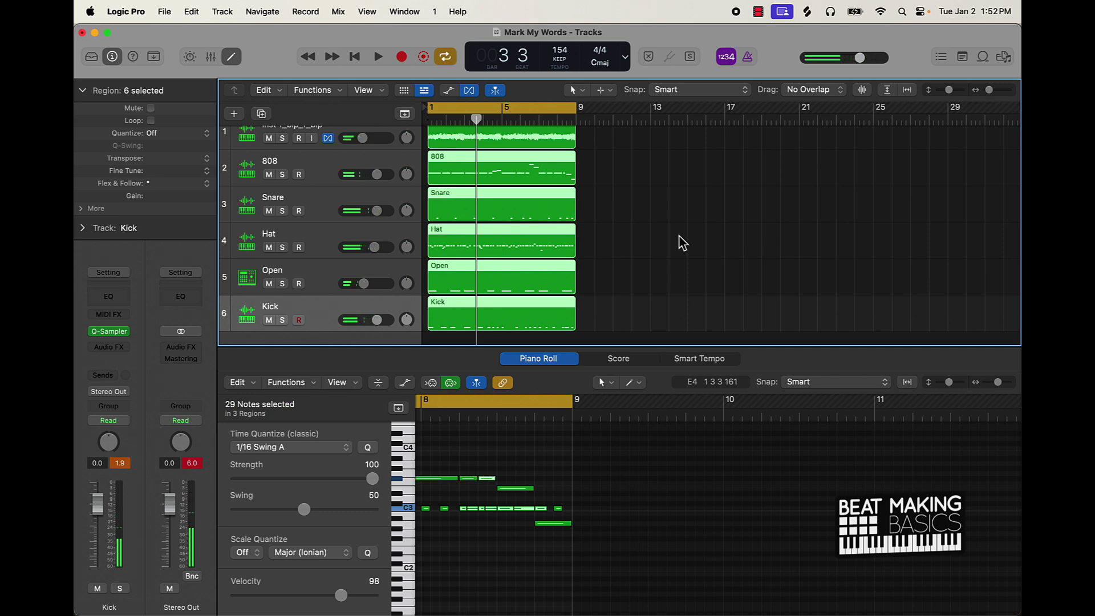
{"action": "left_click_drag", "start_coordinate": [246, 313], "coordinate": [251, 161]}
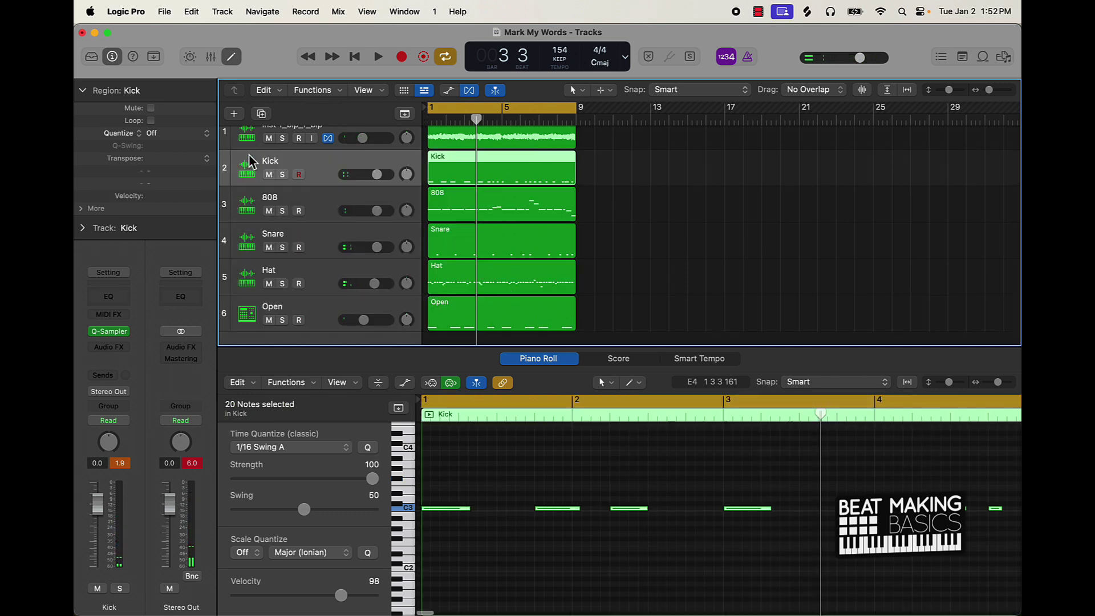
{"action": "left_click_drag", "start_coordinate": [308, 215], "coordinate": [311, 180]}
Transpose the melodic sample and 808 regions up one semitone and play the beat from the start
{"action": "left_click_drag", "start_coordinate": [607, 151], "coordinate": [525, 185]}
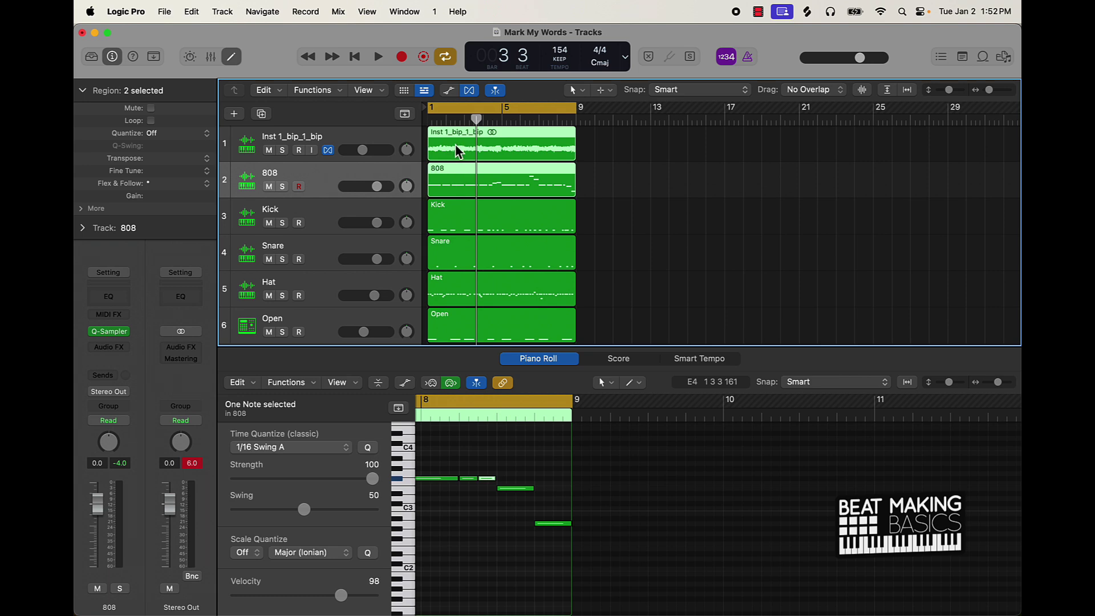
{"action": "key", "text": "alt+Up"}
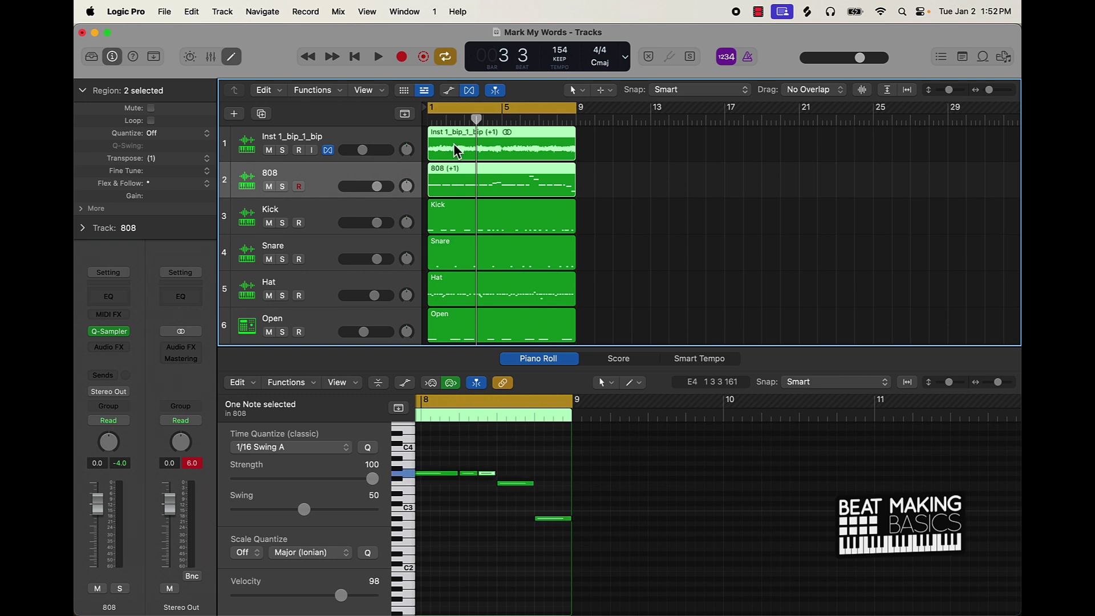
{"action": "key", "text": "Return"}
{"action": "key", "text": "space"}
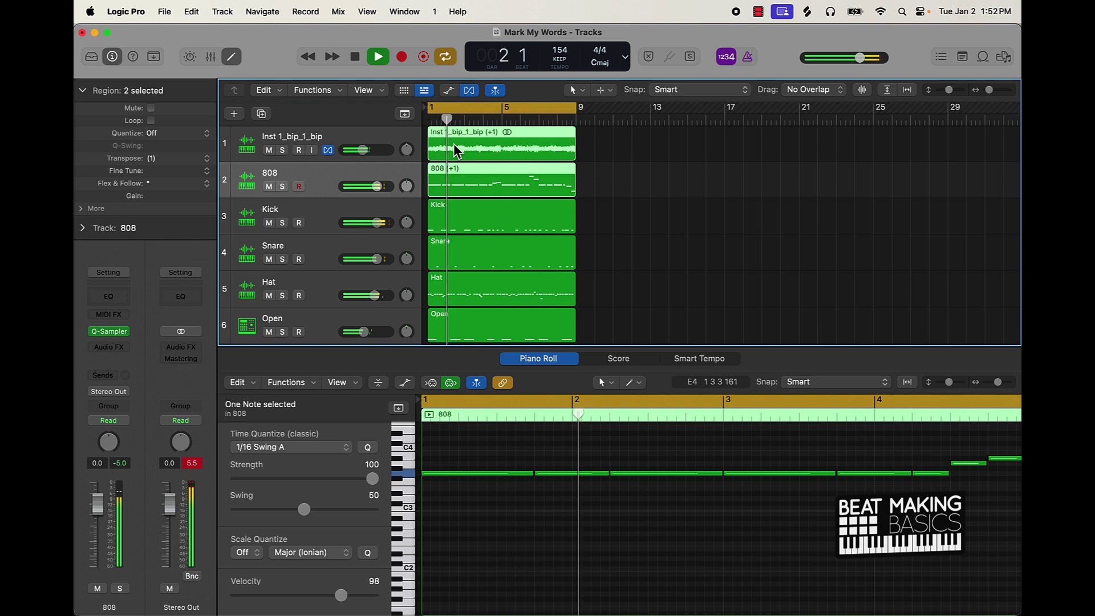
Rename the Inst 1_bip_1_bip track as Sample and give its region the track's name
{"action": "left_click", "coordinate": [316, 140]}
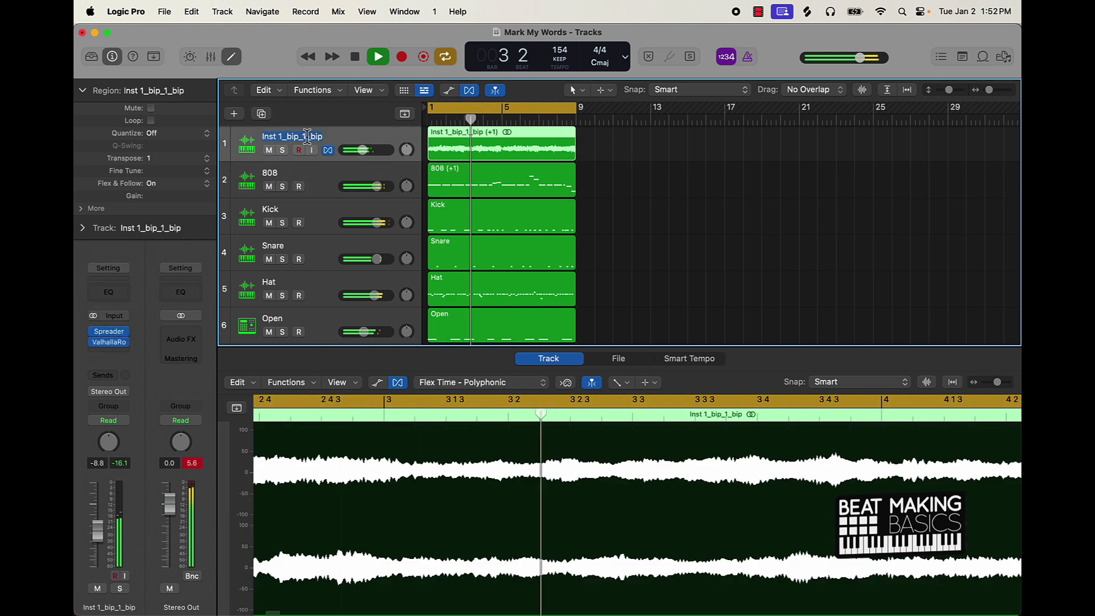
{"action": "double_click", "coordinate": [304, 136]}
{"action": "type", "text": "Sample"}
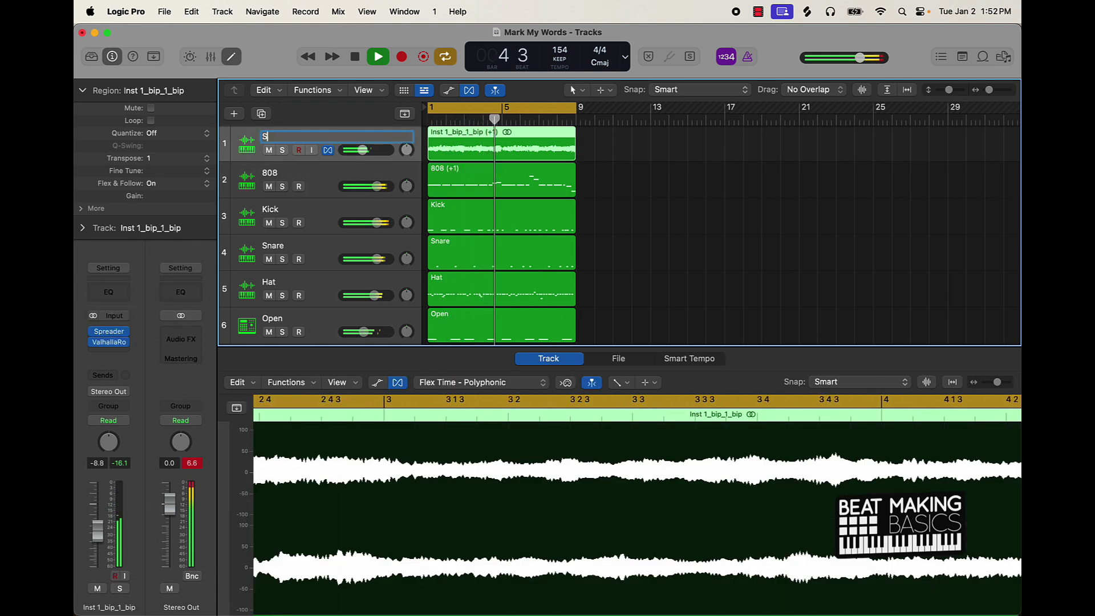
{"action": "key", "text": "Return"}
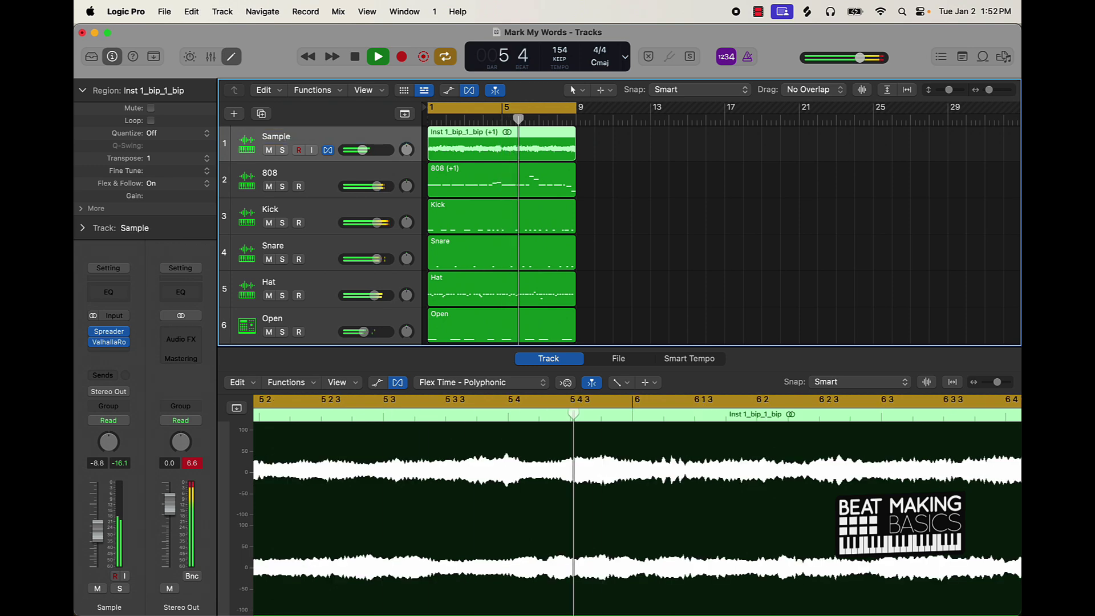
{"action": "key", "text": "super+a"}
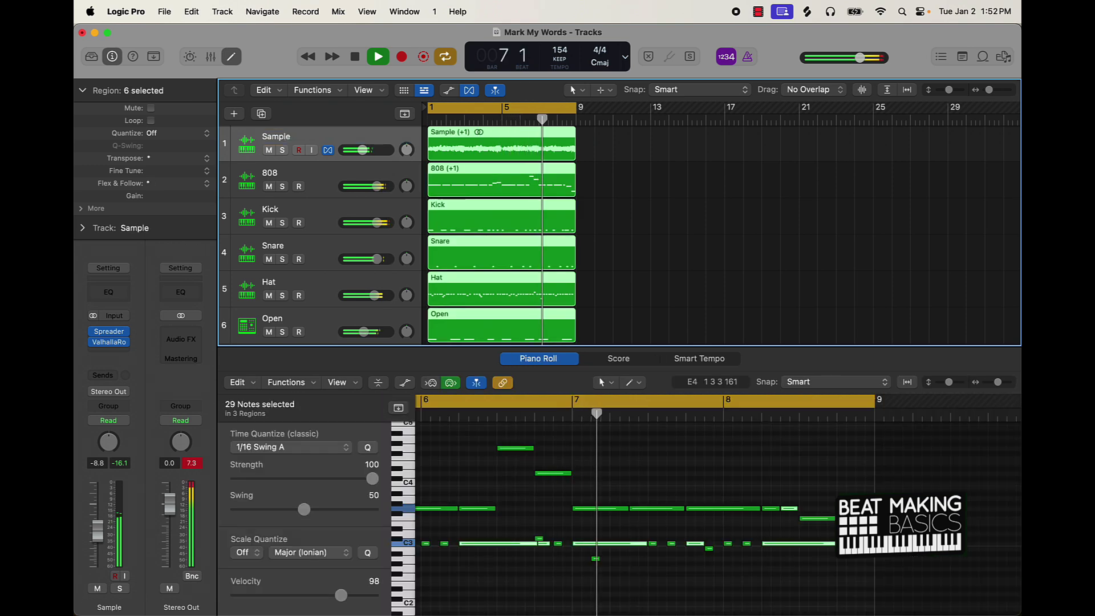
{"action": "left_click", "coordinate": [627, 181]}
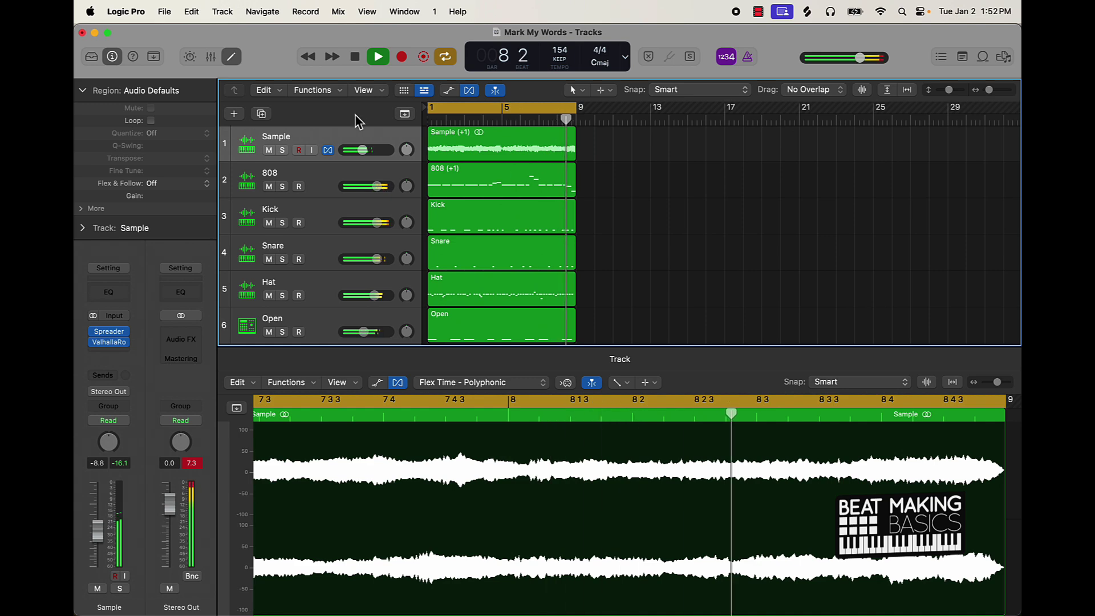
Layer a copy of the Sample track and region above the original, transposed to -11 with its volume at -12.8 dB
{"action": "key", "text": "space"}
{"action": "key", "text": "super+d"}
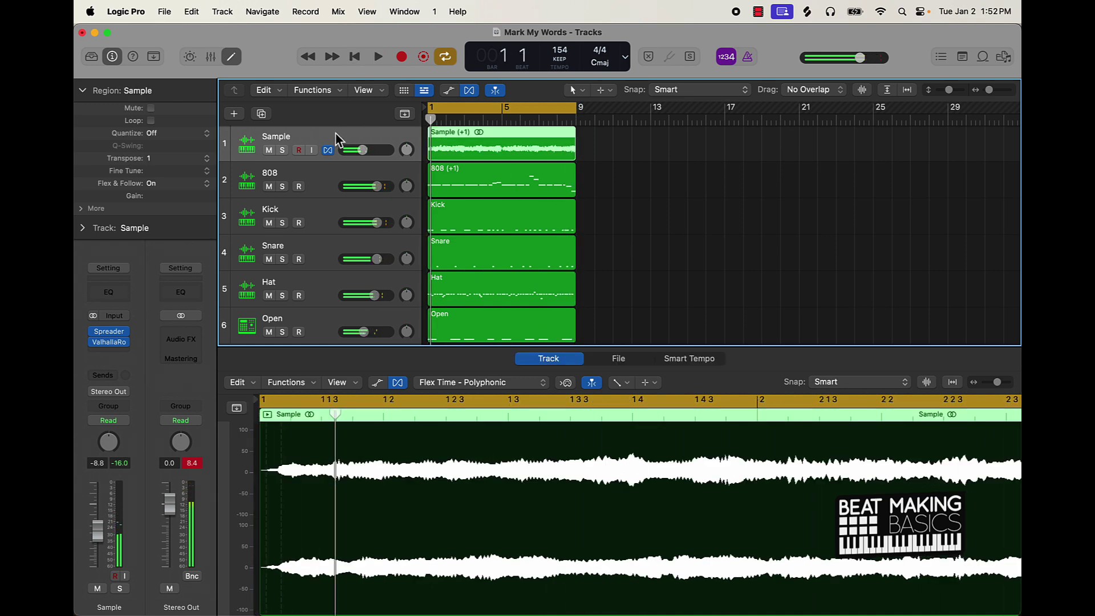
{"action": "left_click_drag", "start_coordinate": [471, 161], "coordinate": [467, 178]}
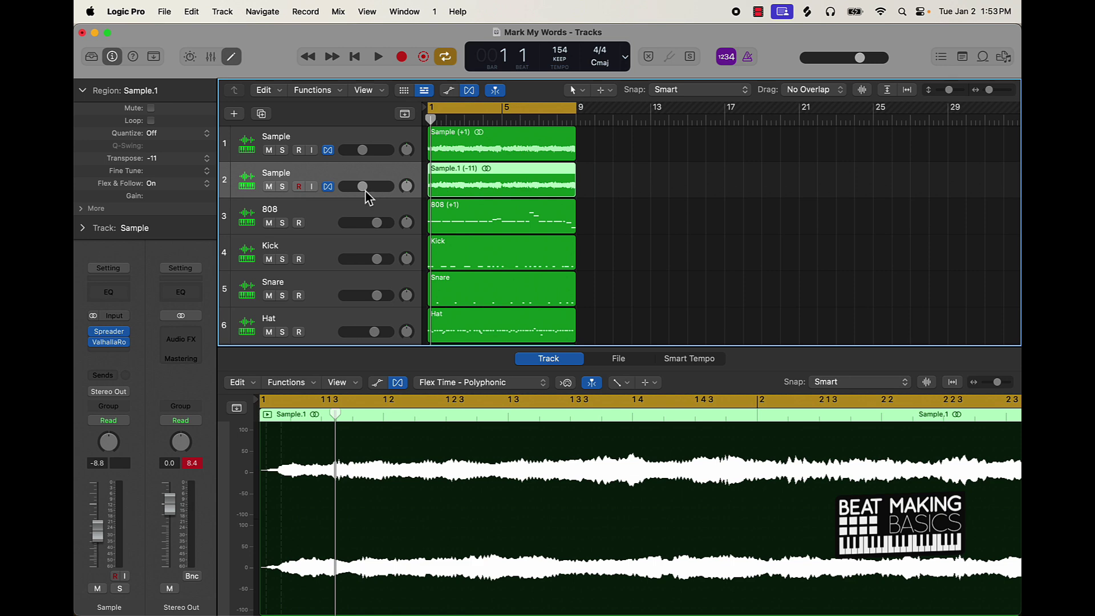
{"action": "key", "text": "space"}
{"action": "left_click_drag", "start_coordinate": [368, 187], "coordinate": [342, 124]}
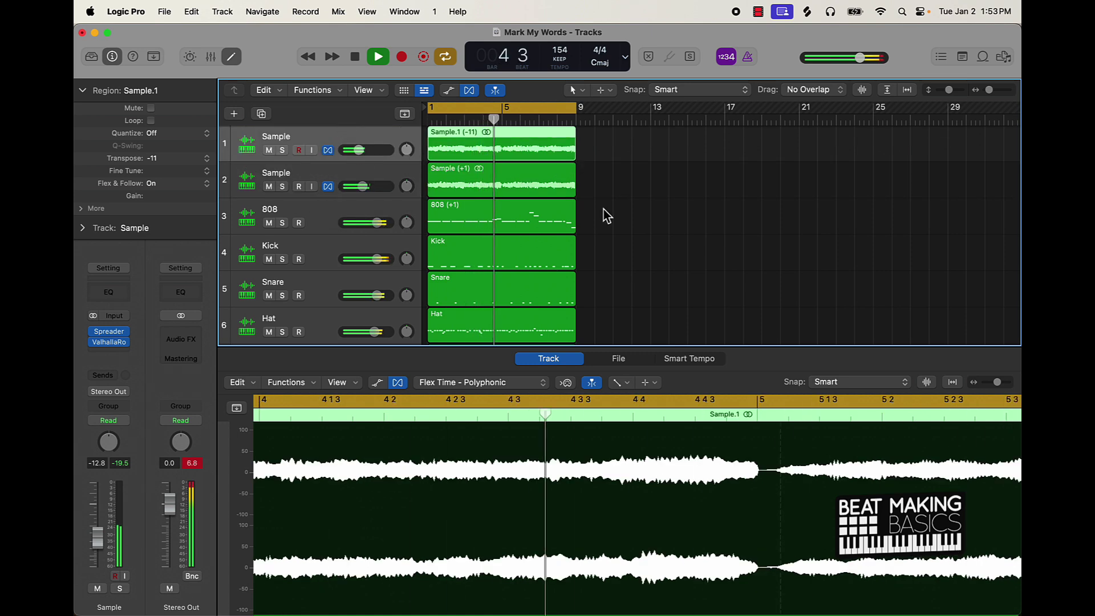
Close the editor pane, reduce the track height so all tracks fit, and stop playback
{"action": "left_click", "coordinate": [231, 57]}
{"action": "key", "text": "super+Up"}
{"action": "key", "text": "super+Up"}
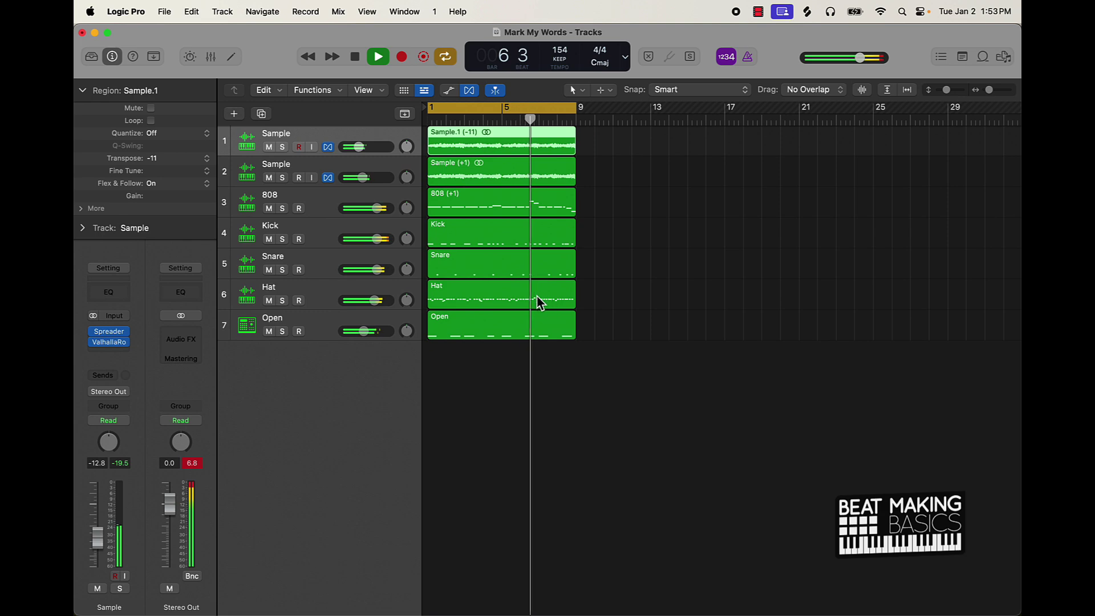
{"action": "key", "text": "space"}
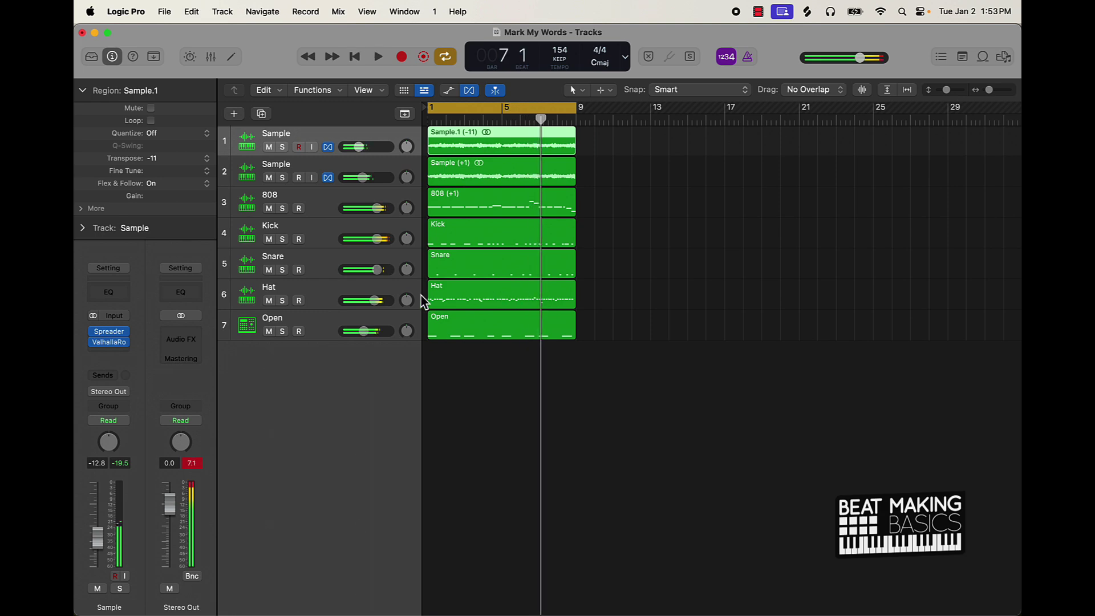
Create one software instrument track below the Open track using the Default Patch
{"action": "left_click", "coordinate": [309, 322]}
{"action": "left_click", "coordinate": [233, 114]}
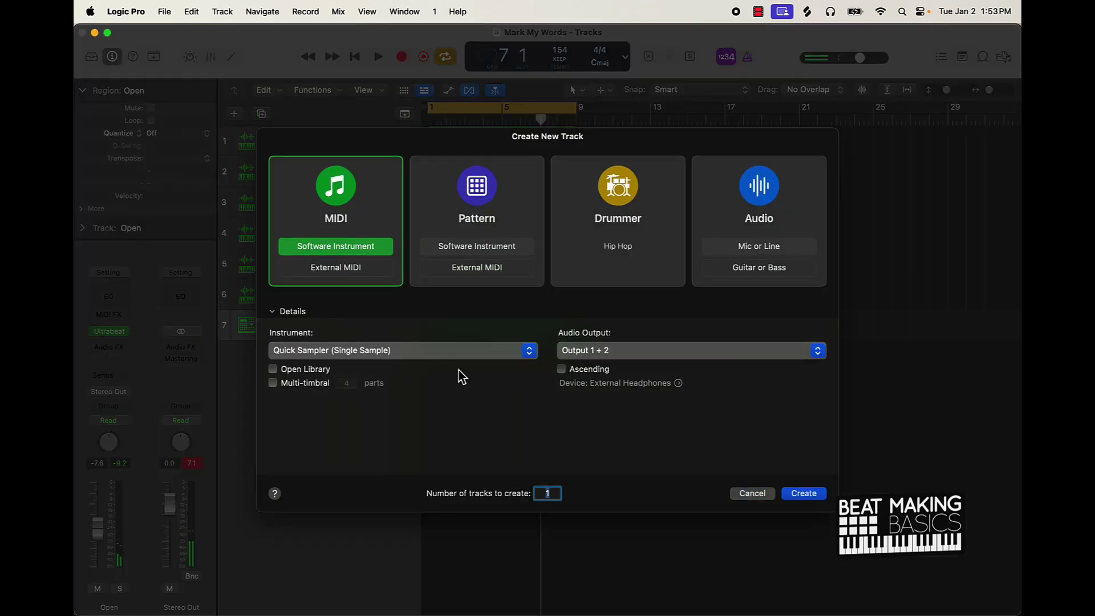
{"action": "left_click", "coordinate": [481, 352]}
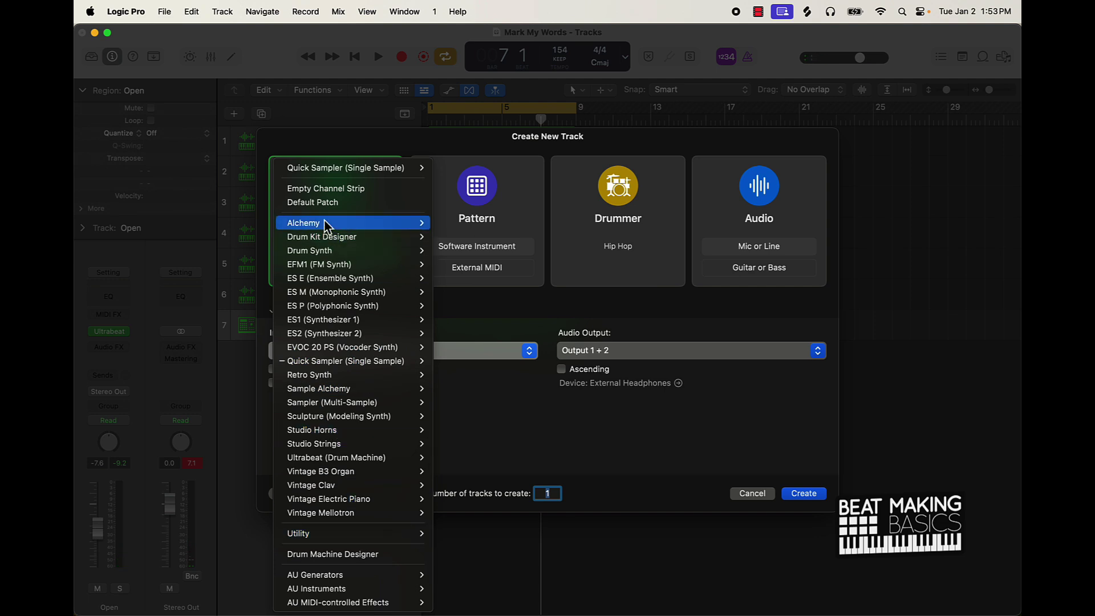
{"action": "left_click", "coordinate": [328, 203]}
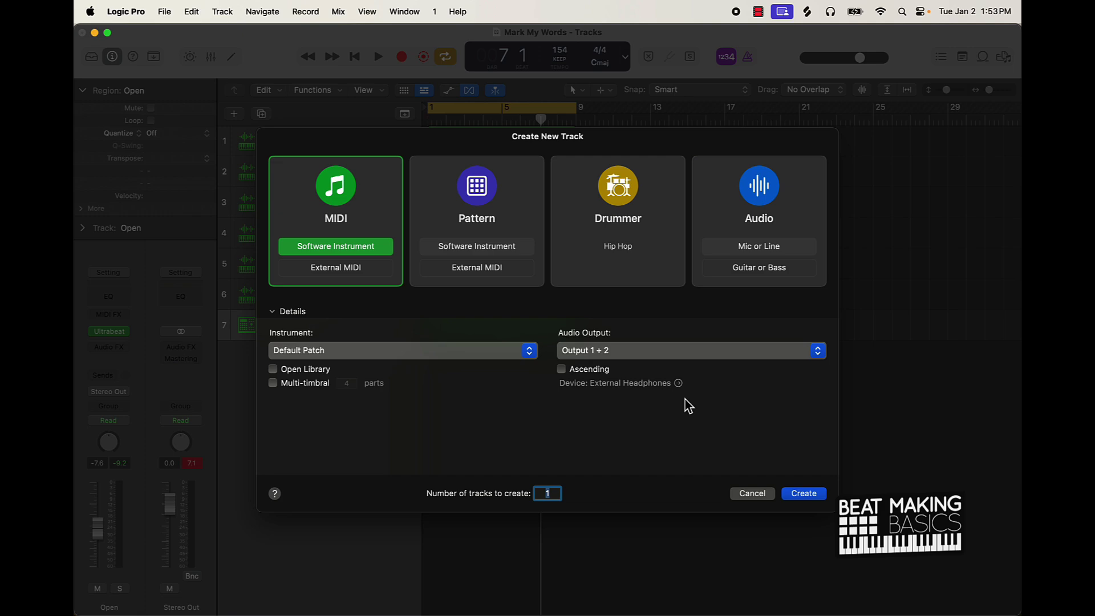
{"action": "left_click", "coordinate": [804, 493]}
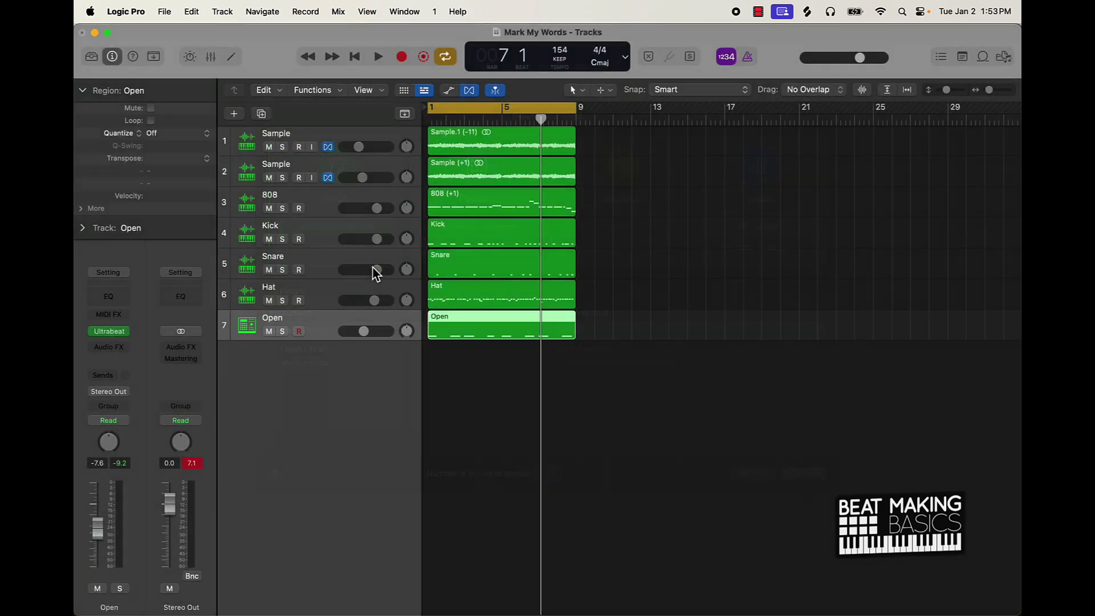
Open the Library and load the Liverpool drum kit onto the new track
{"action": "left_click", "coordinate": [91, 57]}
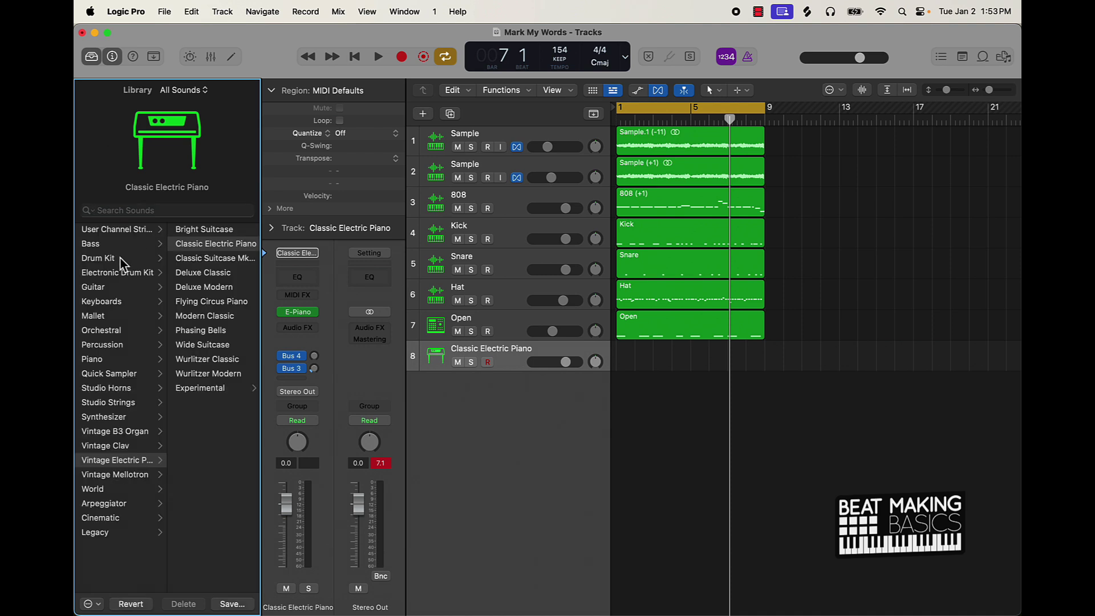
{"action": "left_click", "coordinate": [149, 261]}
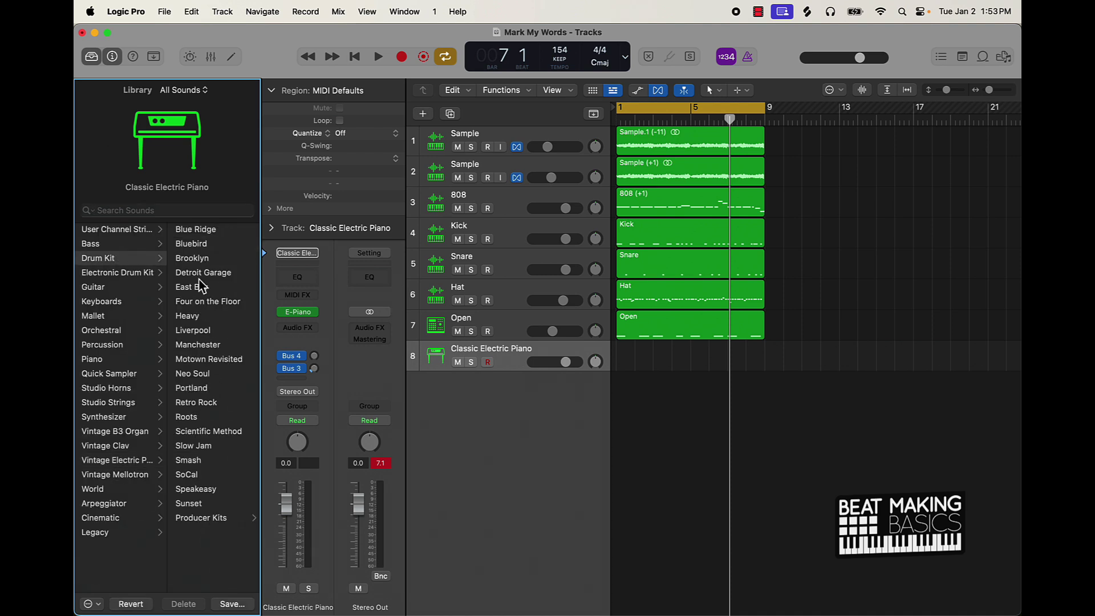
{"action": "left_click", "coordinate": [200, 330]}
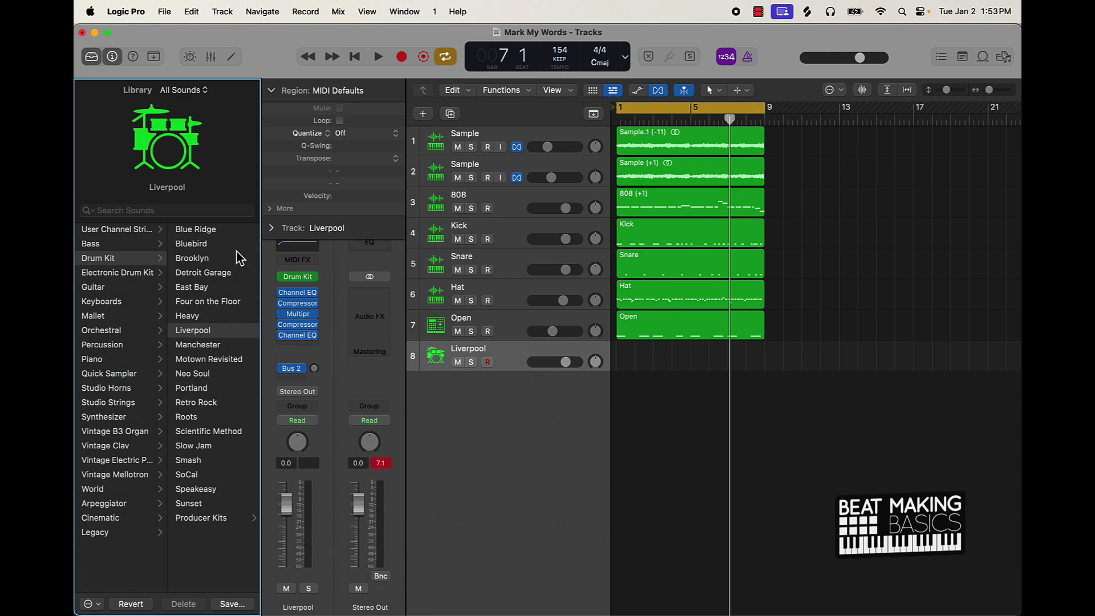
Open Musical Typing, lower its octave to C1 and audition several Liverpool drum sounds
{"action": "key", "text": "super+k"}
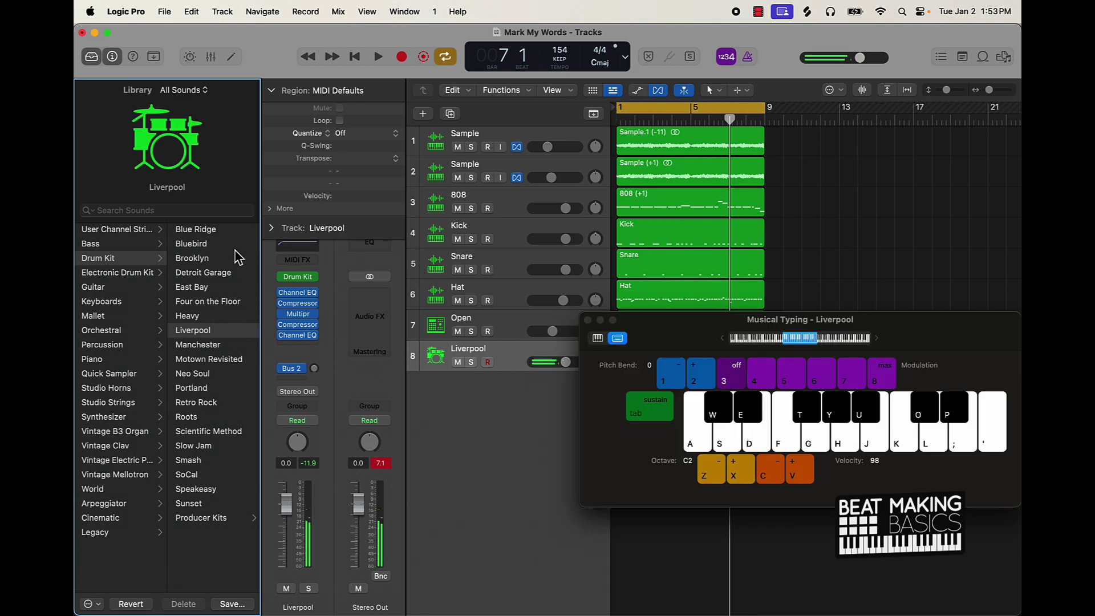
{"action": "key", "text": "k"}
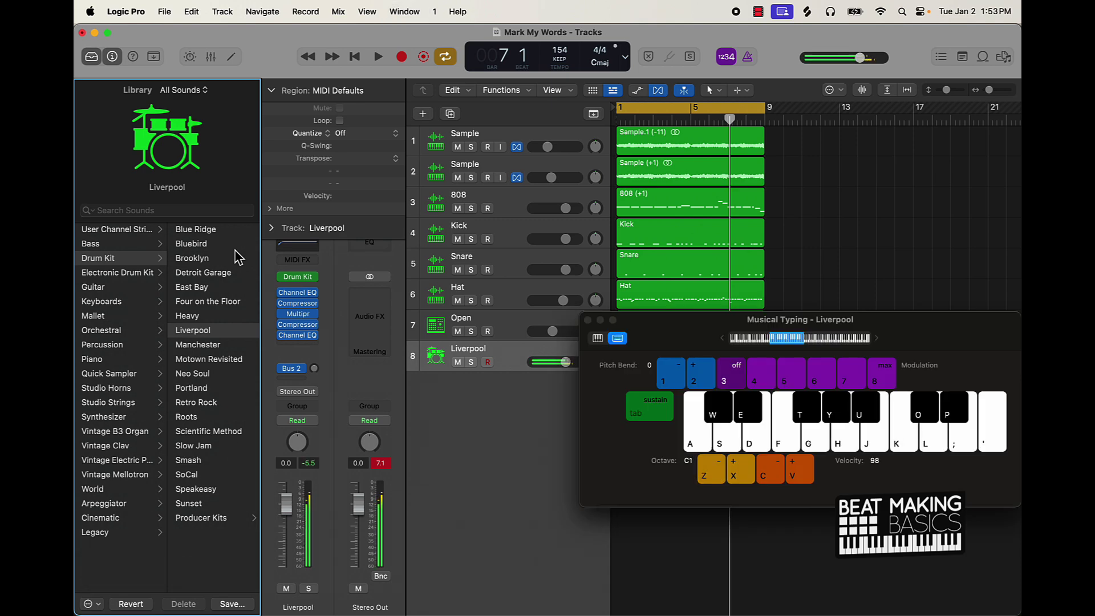
{"action": "key", "text": "l"}
{"action": "key", "text": "h"}
{"action": "key", "text": "j"}
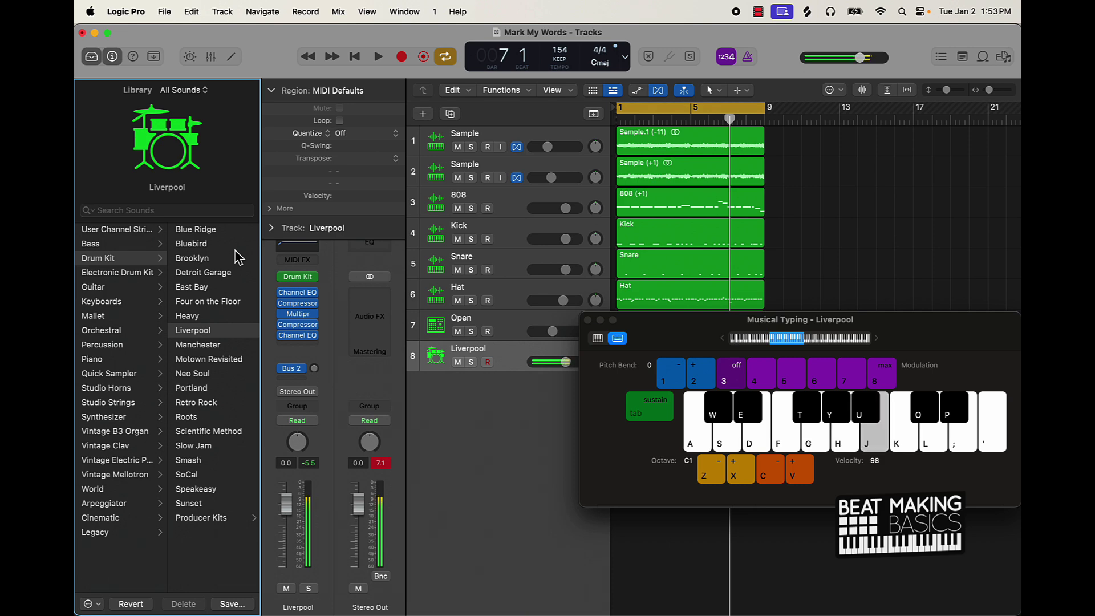
Audition the Manchester, Neo Soul, Portland and Roots drum kits on the new track
{"action": "left_click", "coordinate": [217, 345]}
{"action": "key", "text": "f"}
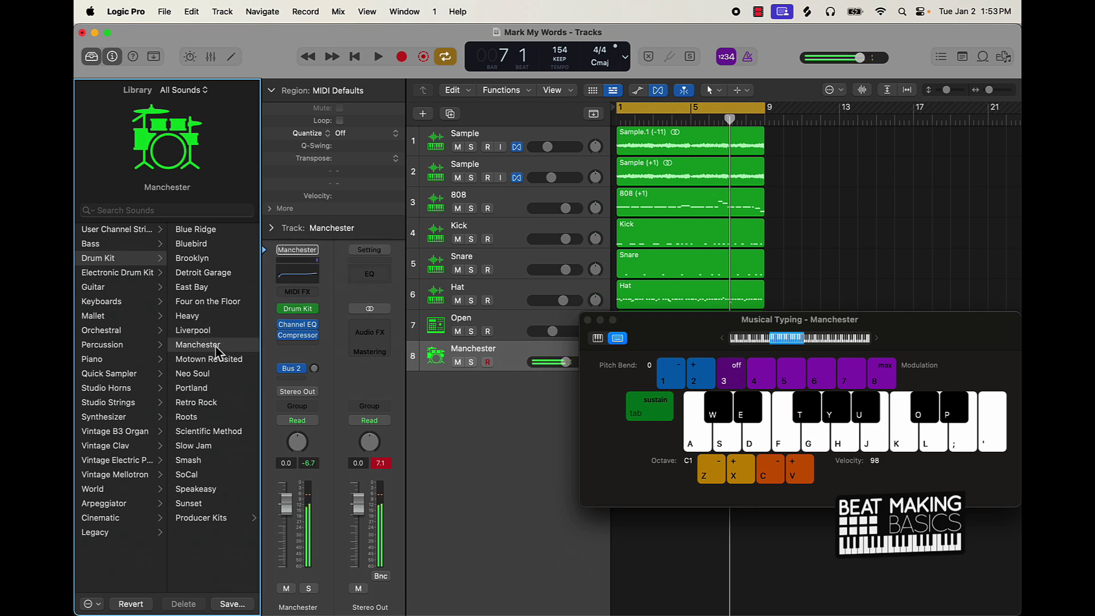
{"action": "left_click", "coordinate": [202, 374]}
{"action": "key", "text": "s"}
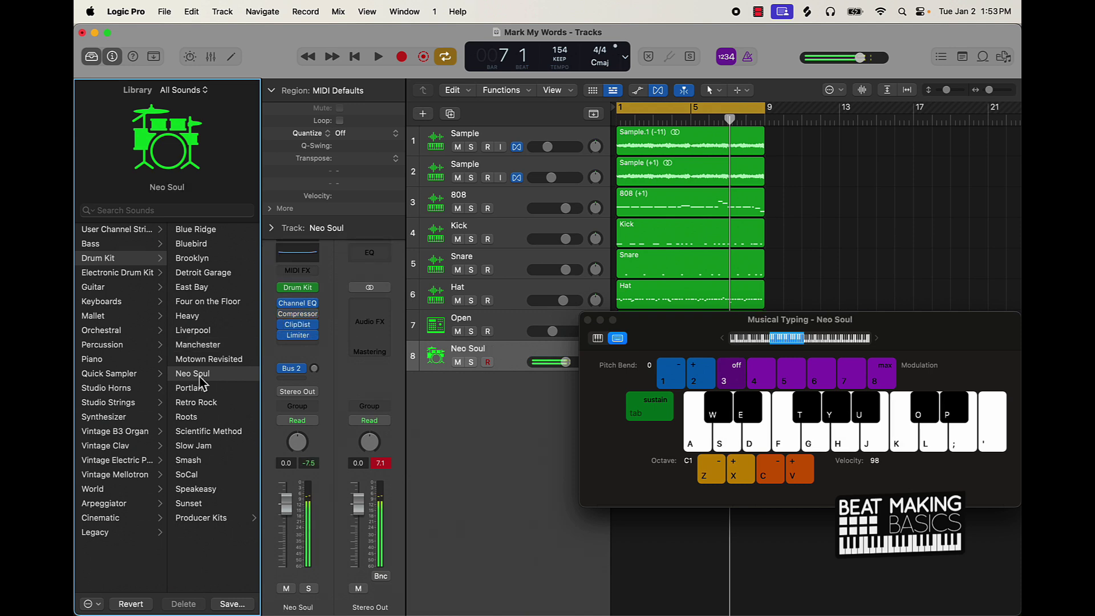
{"action": "left_click", "coordinate": [196, 394]}
{"action": "key", "text": "k"}
{"action": "key", "text": "l"}
{"action": "key", "text": "s"}
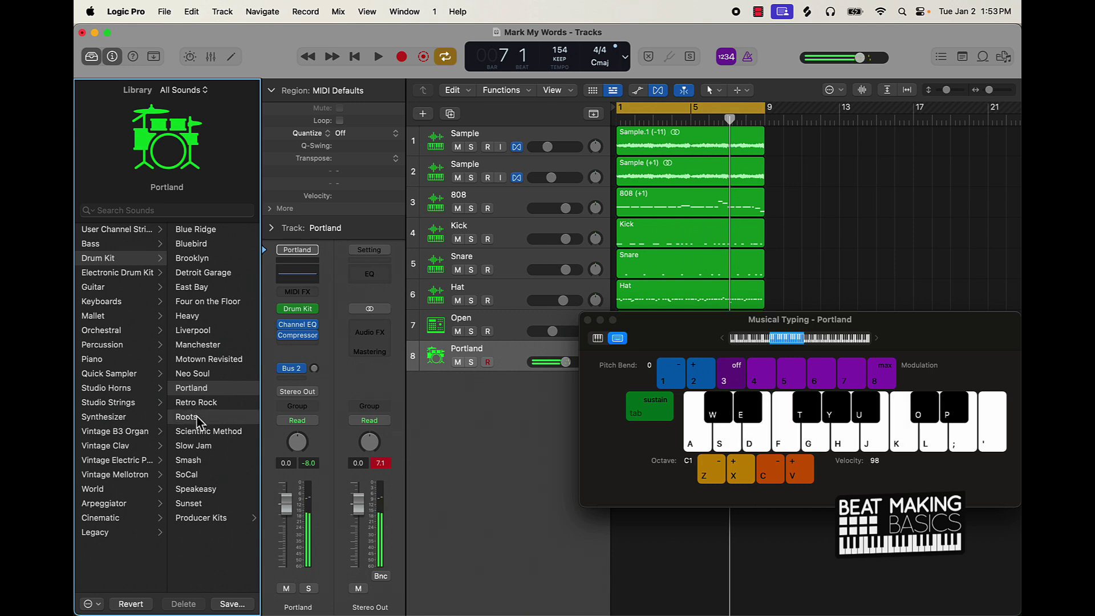
{"action": "left_click", "coordinate": [197, 421]}
{"action": "key", "text": "g"}
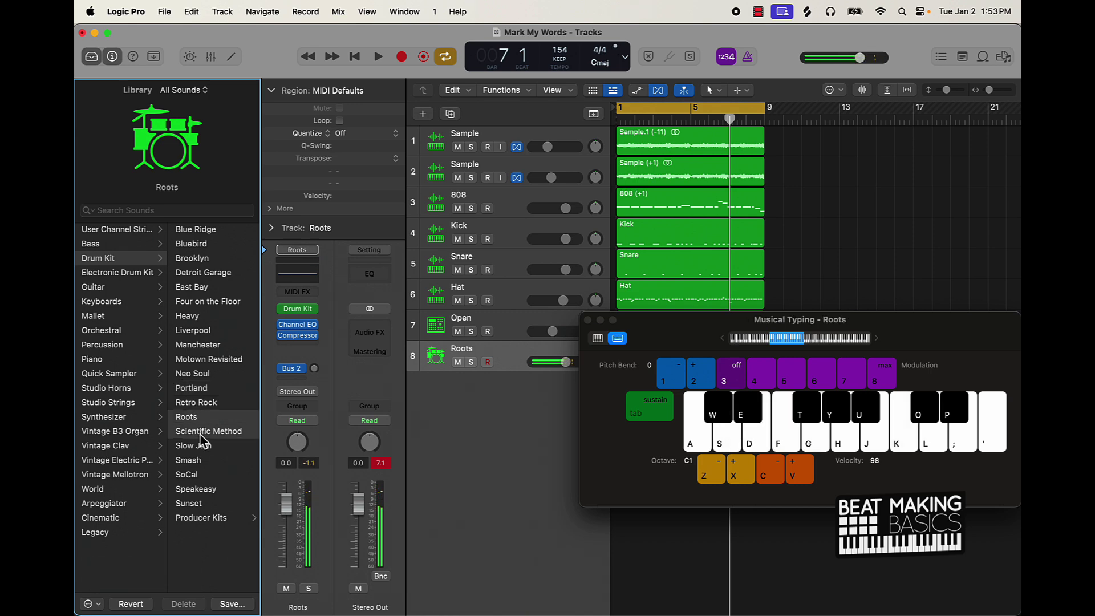
Load the Scientific Method drum kit onto the new track and test its individual drum sounds
{"action": "left_click", "coordinate": [200, 433]}
{"action": "key", "text": "s"}
{"action": "key", "text": "l"}
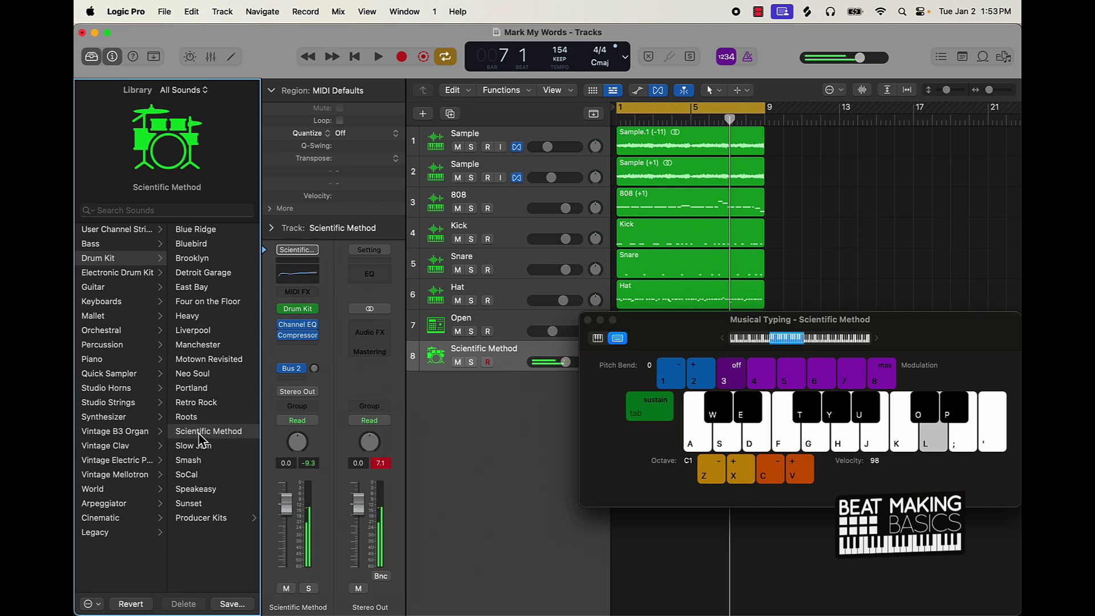
{"action": "key", "text": "g"}
{"action": "key", "text": "d"}
{"action": "key", "text": "f"}
{"action": "key", "text": "j"}
{"action": "key", "text": "f"}
{"action": "key", "text": "h"}
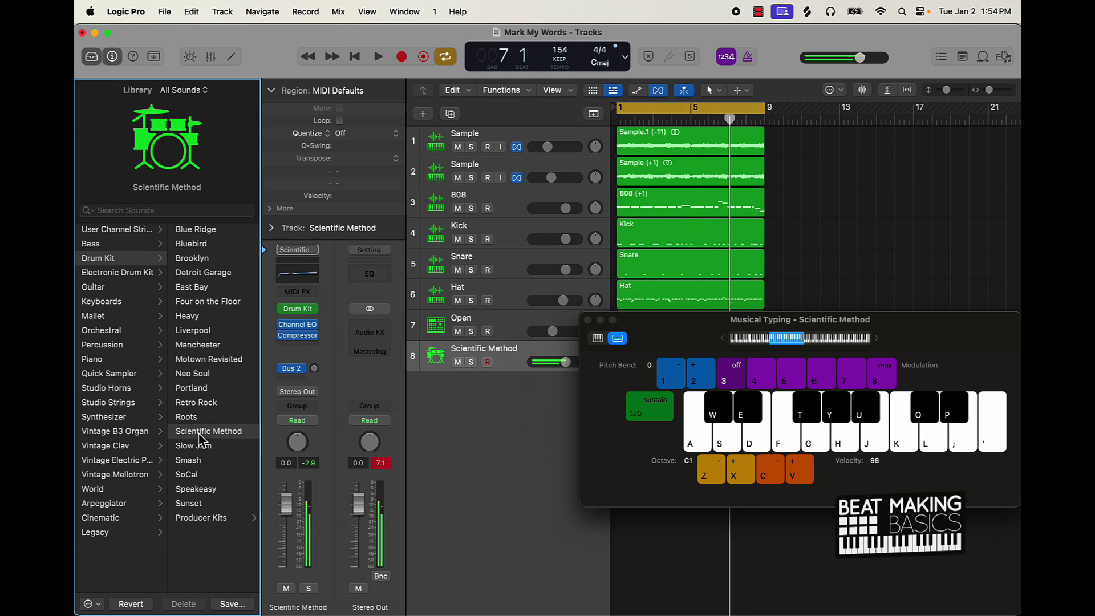
Rehearse a short three-note drum fill, and record it at the end of bar 8 on the Scientific Method track
{"action": "key", "text": "k"}
{"action": "key", "text": "j"}
{"action": "key", "text": "h"}
{"action": "key", "text": "k"}
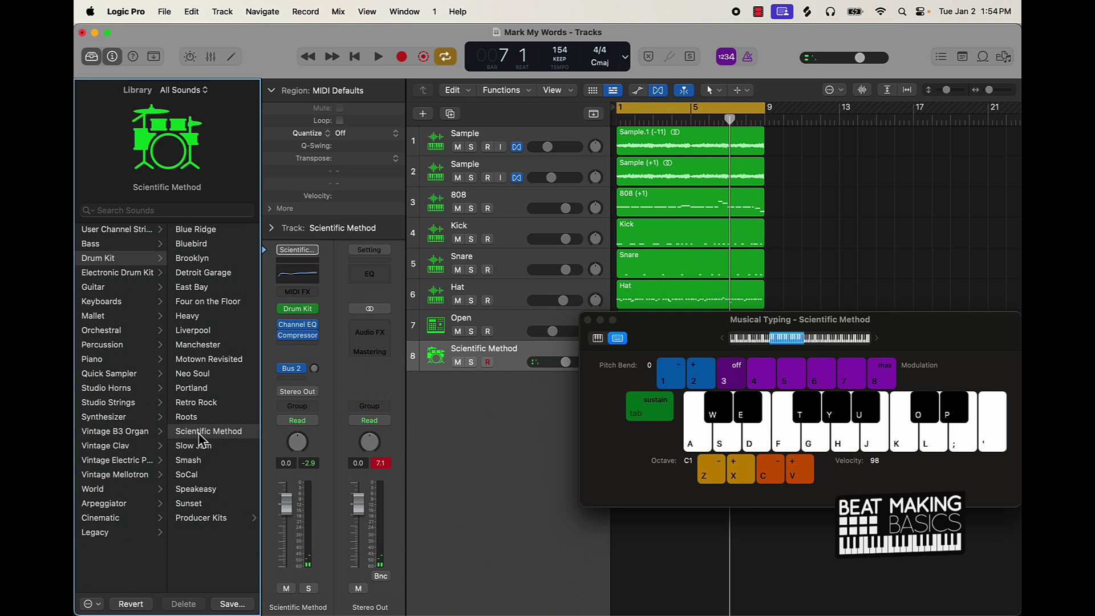
{"action": "key", "text": "r"}
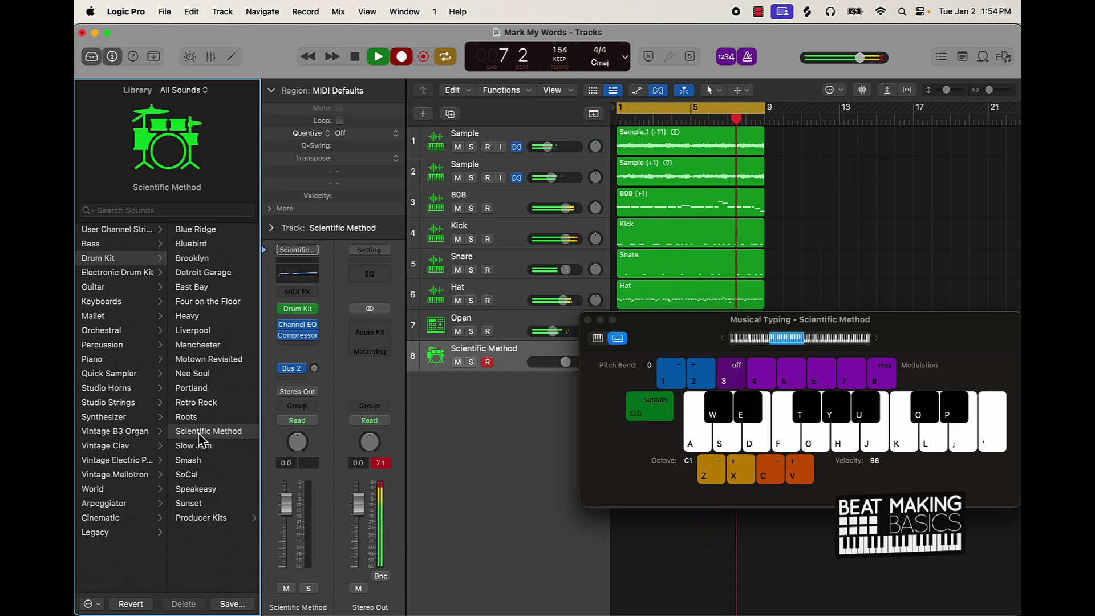
{"action": "key", "text": "g"}
{"action": "key", "text": "space"}
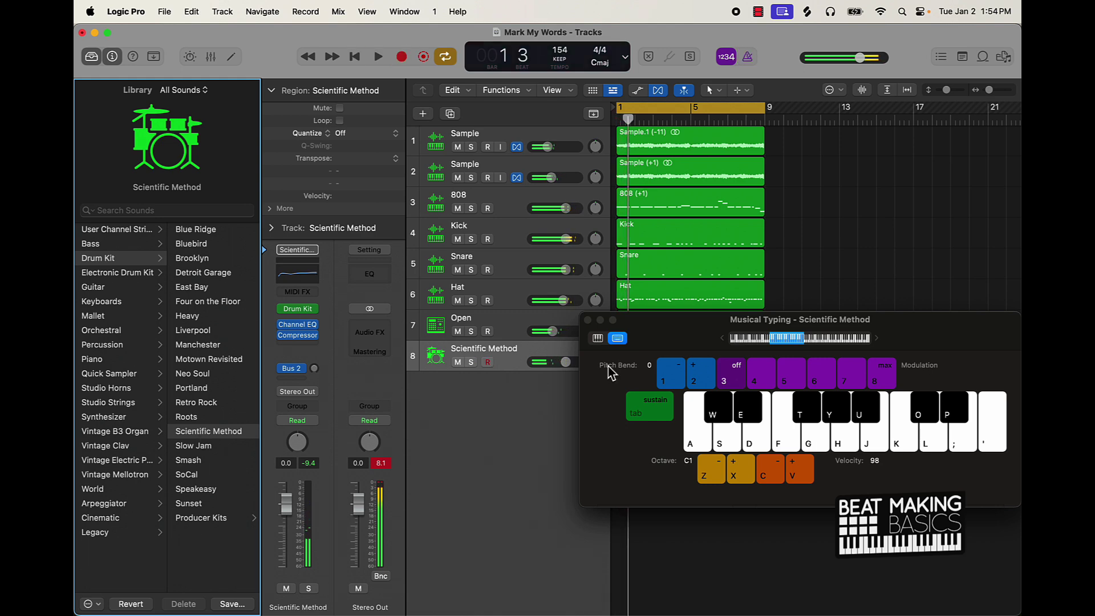
Extend the Scientific Method region's start back to bar 1 and quantize all its fill notes to 1/16 Swing A
{"action": "left_click", "coordinate": [588, 320]}
{"action": "left_click_drag", "start_coordinate": [749, 368], "coordinate": [617, 367]}
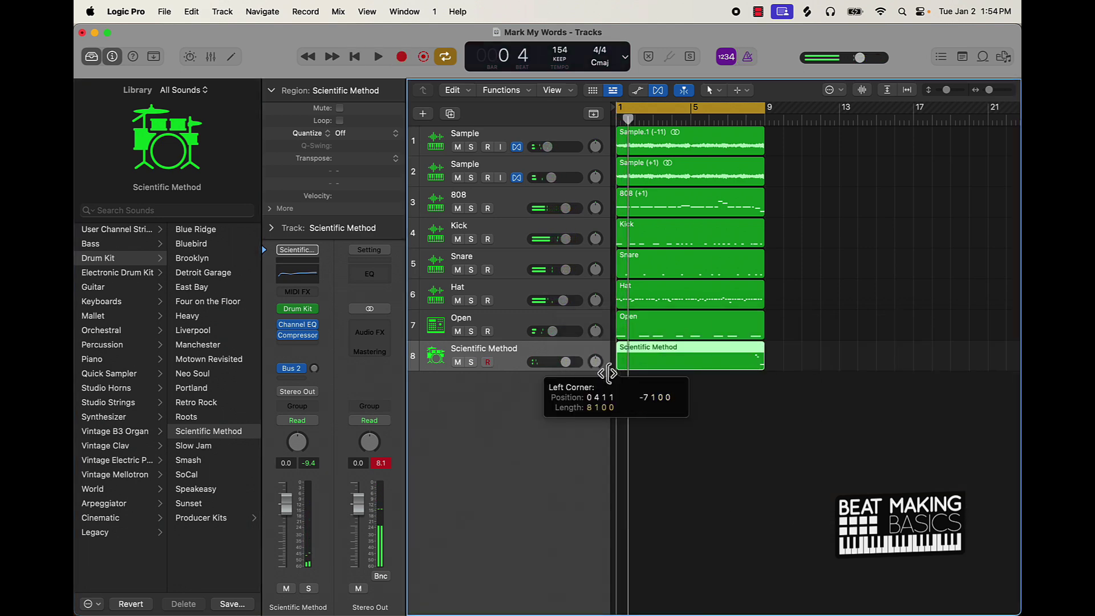
{"action": "double_click", "coordinate": [682, 366]}
{"action": "scroll", "coordinate": [762, 495], "scroll_direction": "right", "scroll_amount": 3}
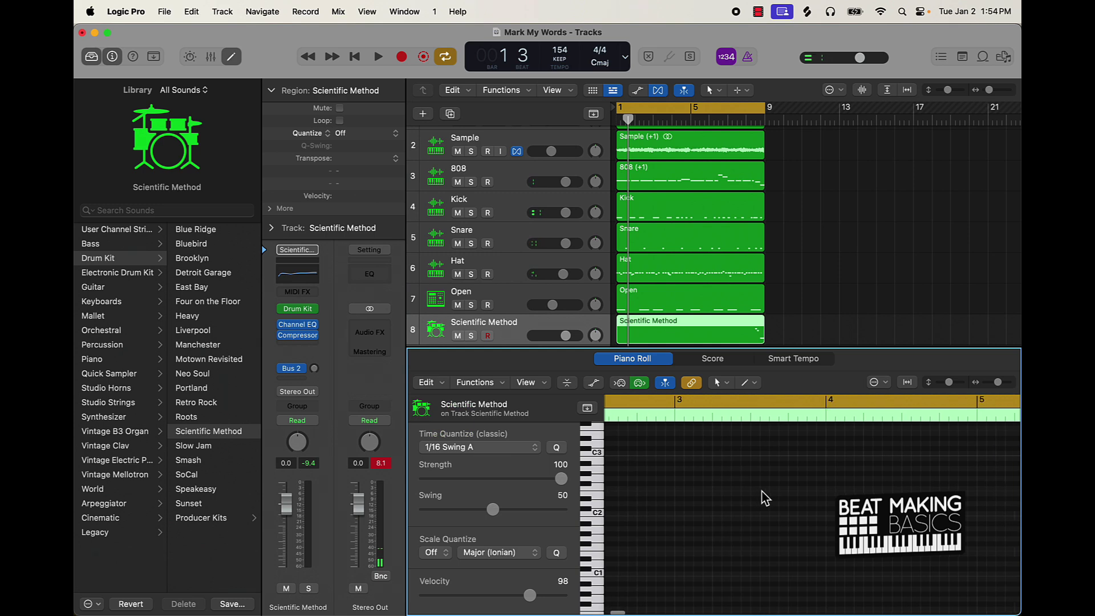
{"action": "scroll", "coordinate": [763, 498], "scroll_direction": "right", "scroll_amount": 10}
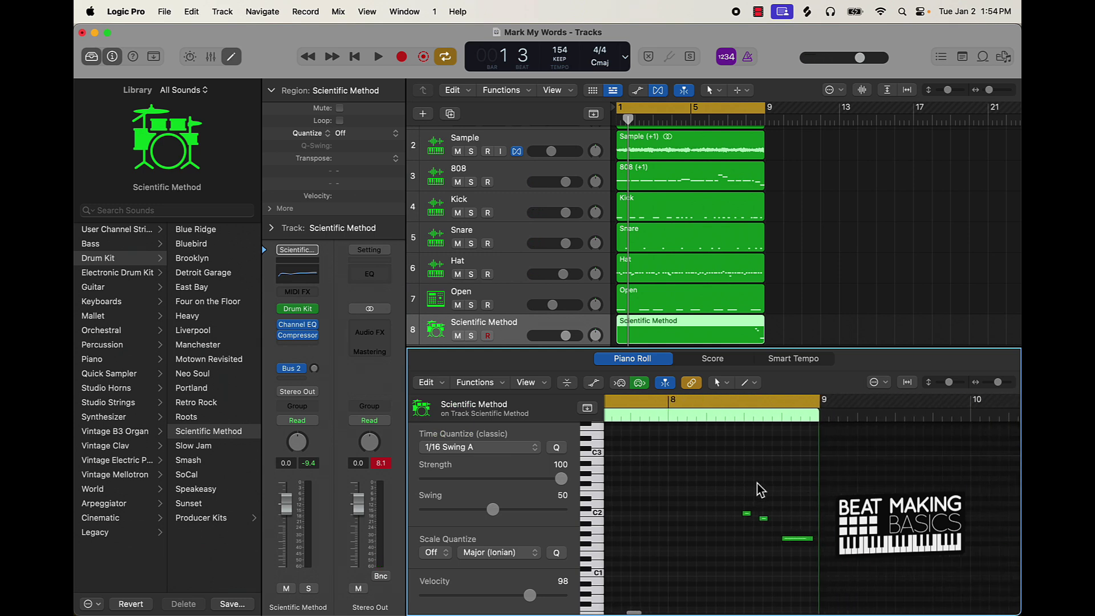
{"action": "key", "text": "super+a"}
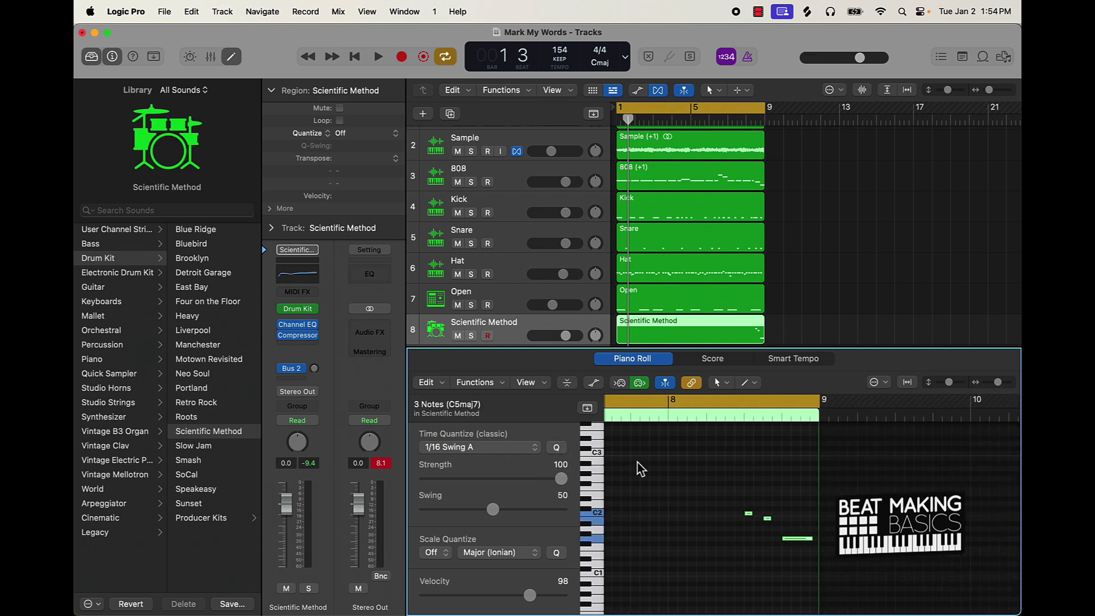
Raise the Scientific Method track's volume to +6.0 dB while playing back the drum fill at the end of the loop
{"action": "key", "text": "space"}
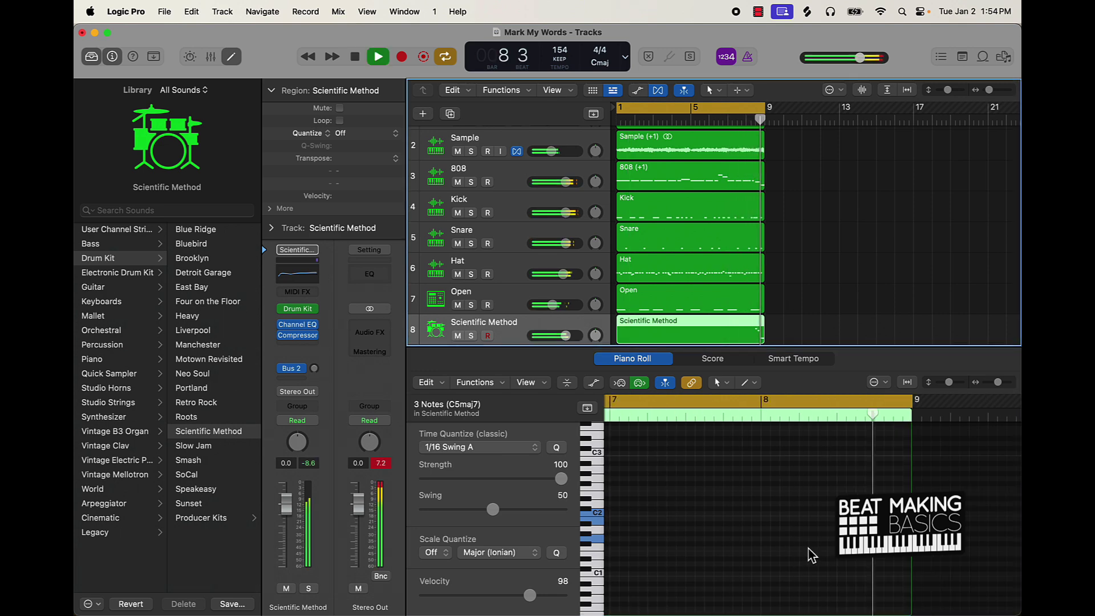
{"action": "left_click_drag", "start_coordinate": [574, 335], "coordinate": [583, 336]}
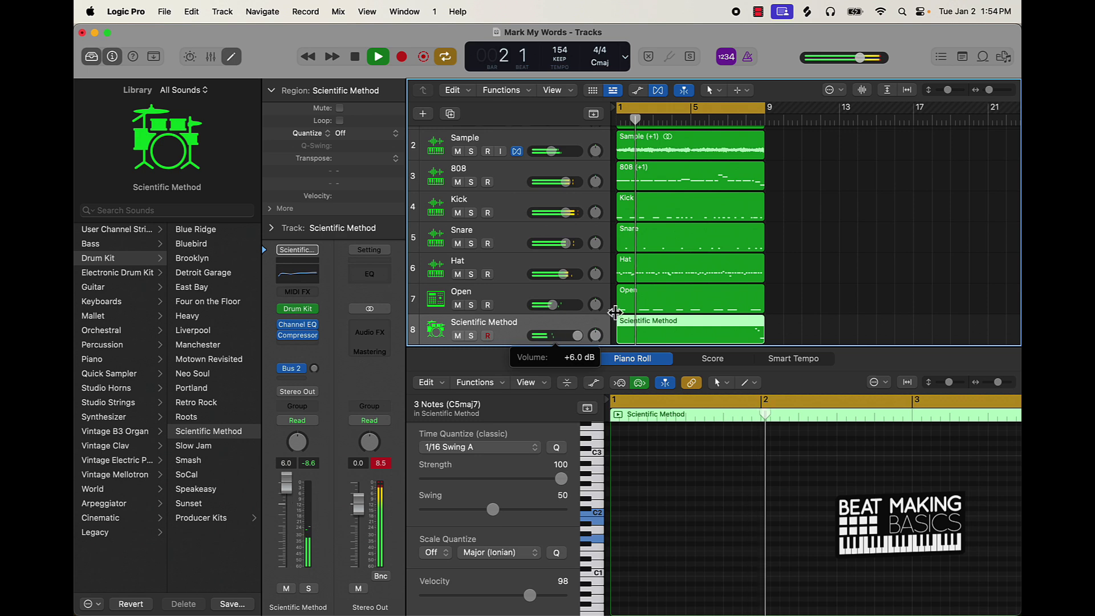
{"action": "key", "text": "space"}
{"action": "key", "text": "space"}
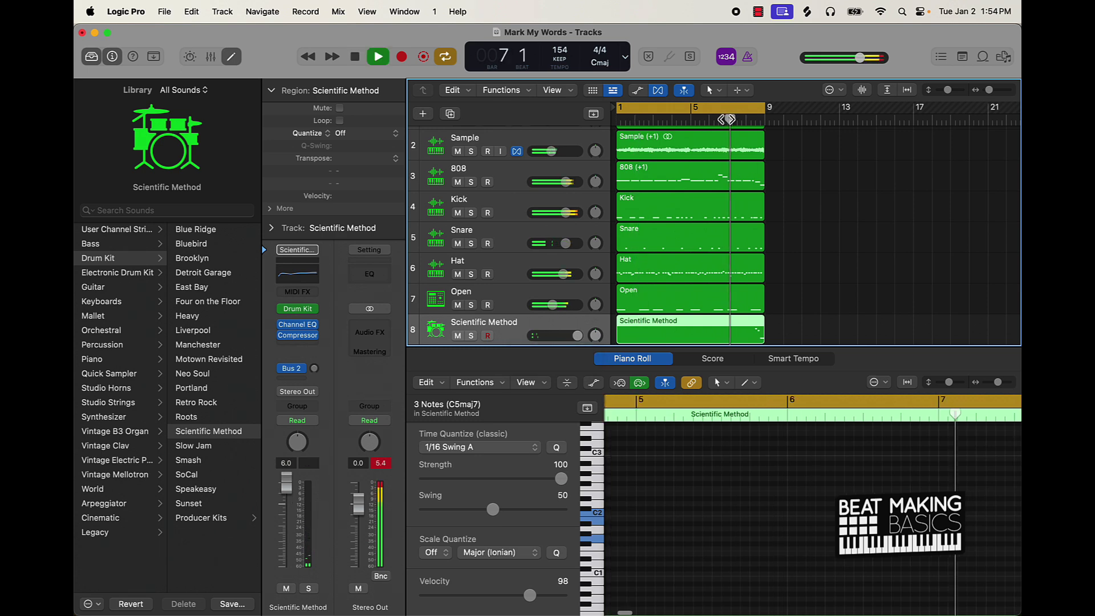
{"action": "left_click", "coordinate": [810, 335]}
{"action": "left_click", "coordinate": [751, 333]}
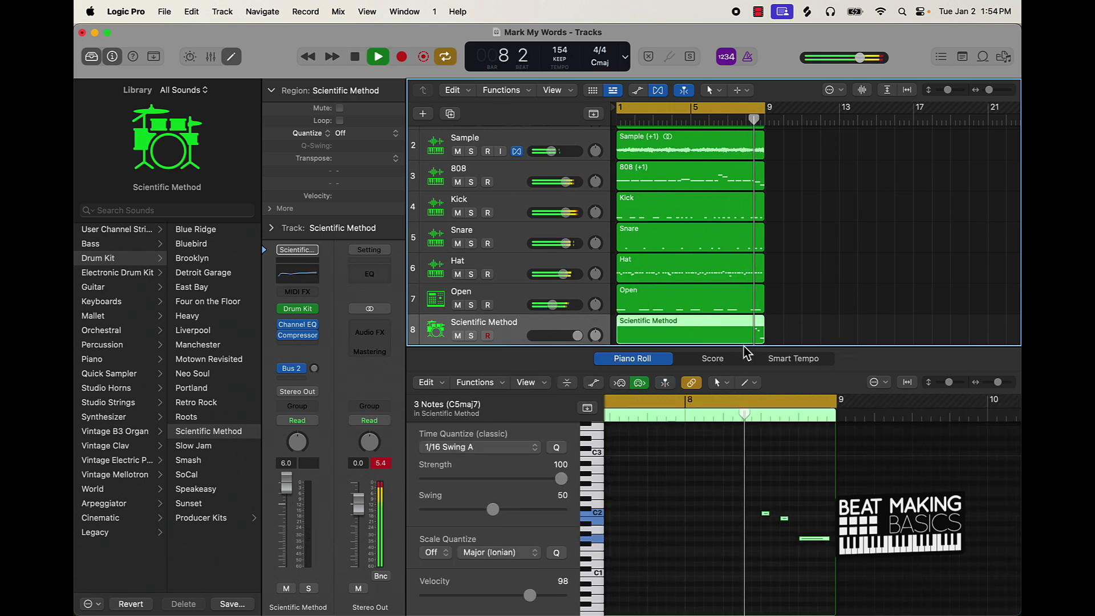
{"action": "key", "text": "space"}
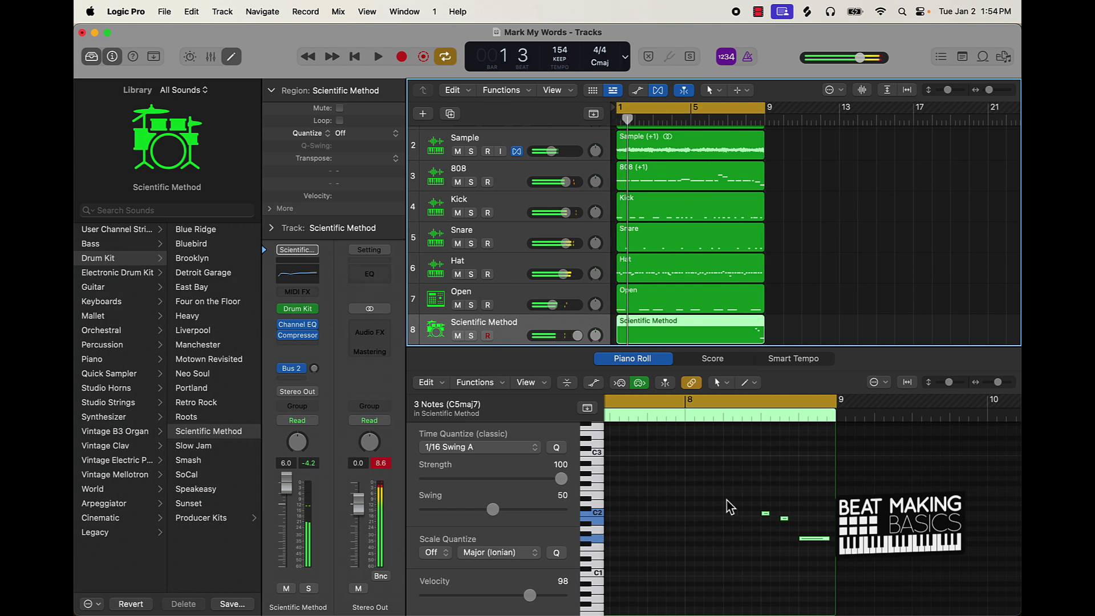
Close the Piano Roll, Inspector and Library, and shrink the track heights to make room for the arrangement
{"action": "left_click", "coordinate": [861, 243]}
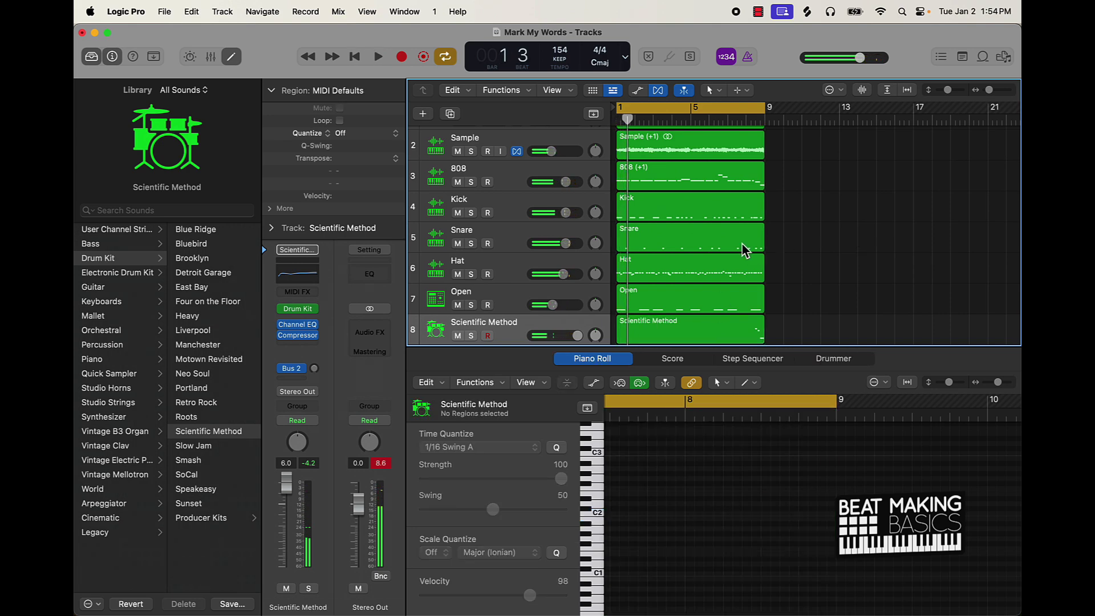
{"action": "left_click", "coordinate": [232, 58]}
{"action": "left_click", "coordinate": [112, 57]}
{"action": "key", "text": "y"}
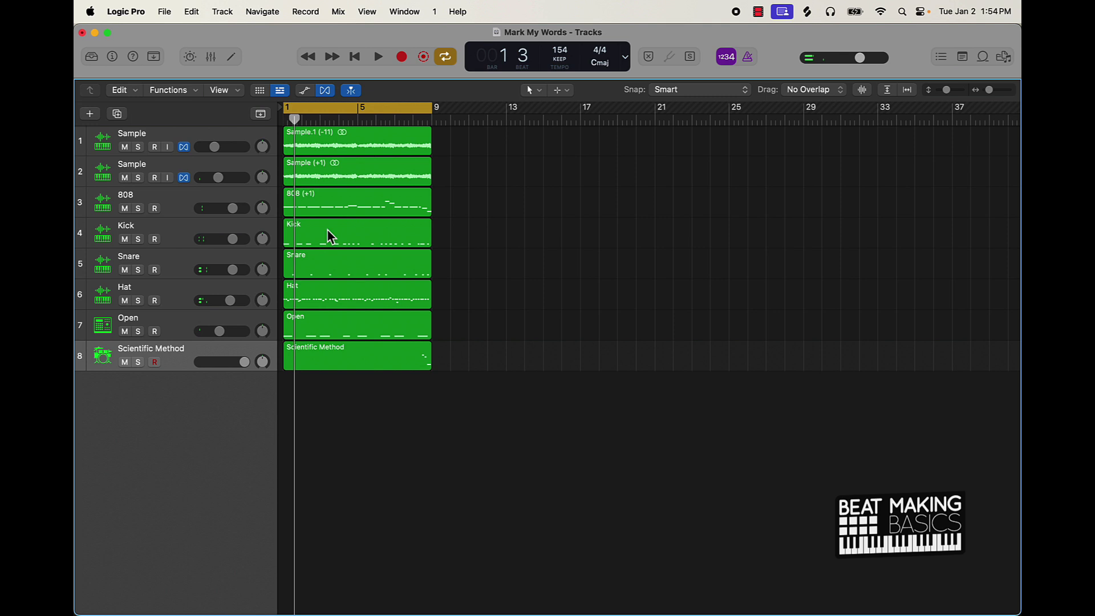
{"action": "scroll", "coordinate": [443, 317], "scroll_direction": "down", "scroll_amount": 3}
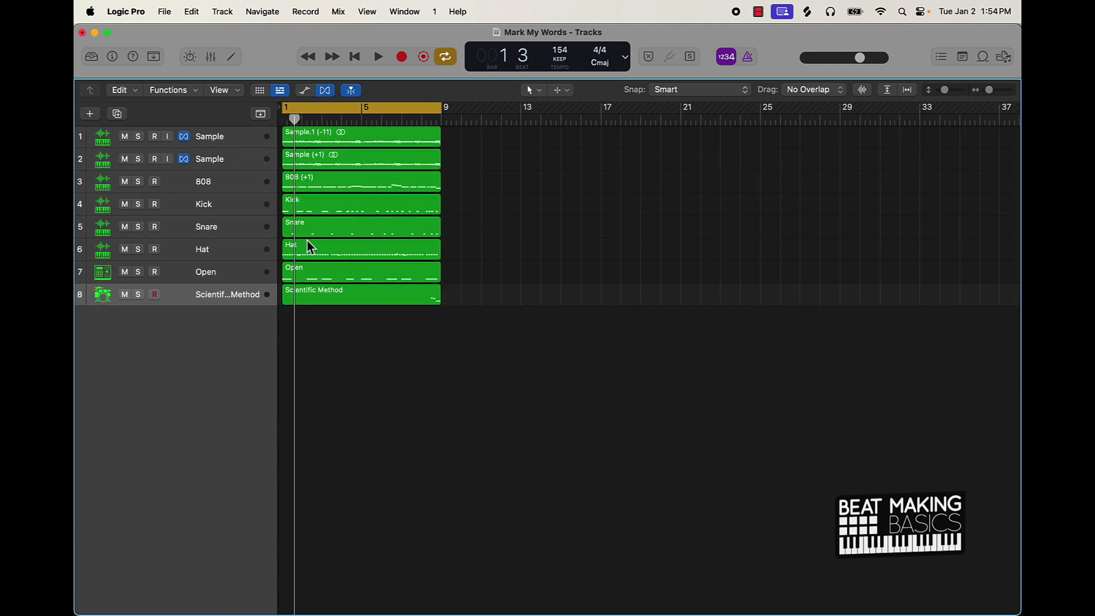